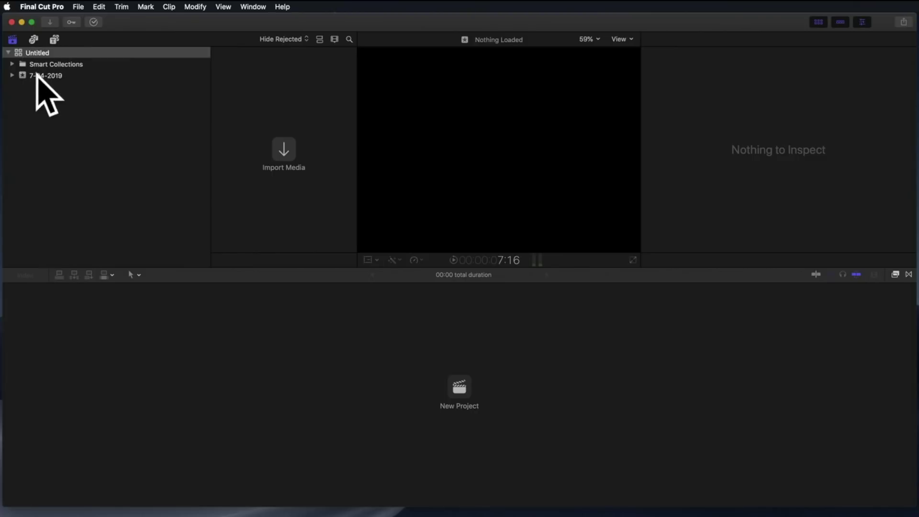
Step: Select the empty Untitled library in the Libraries sidebar
click(40, 50)
Step: Rename the Untitled library to 'Video Editering', then bring up the File > New choices
click(42, 51)
text(Video Editering)
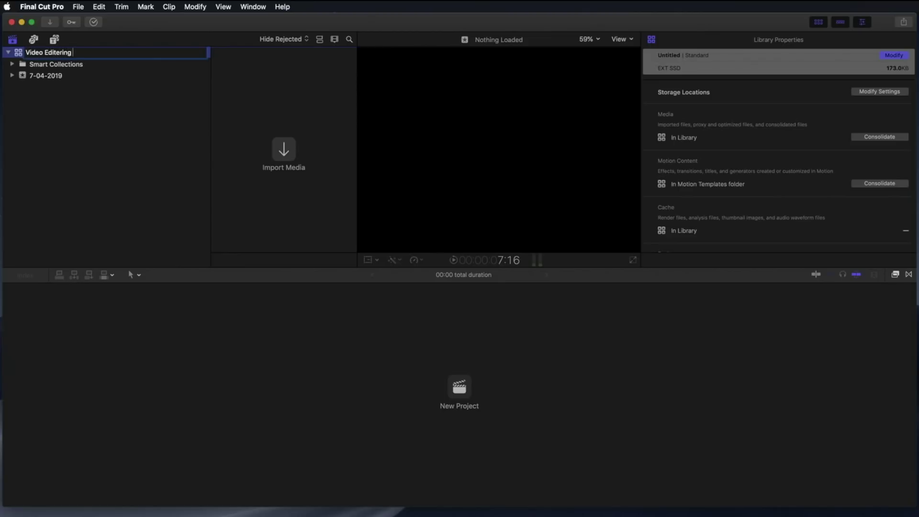
key(Return)
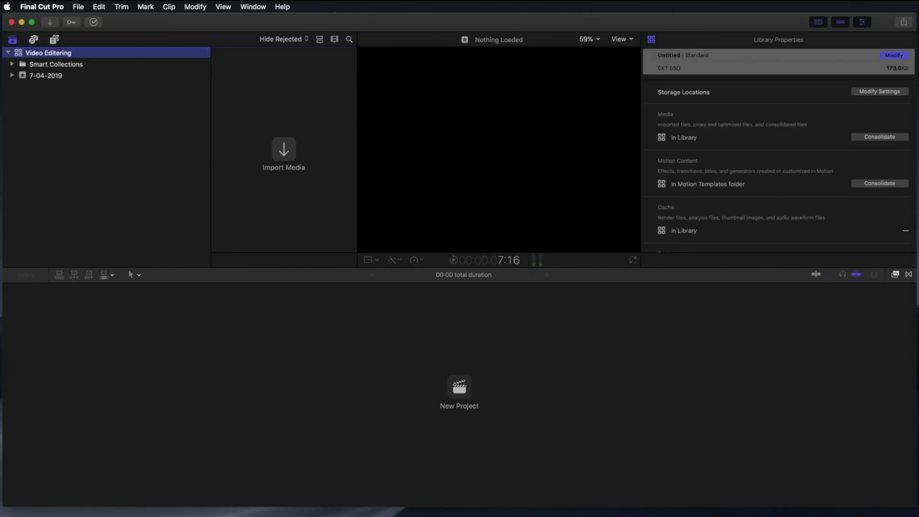
click(98, 7)
mouse_move(78, 6)
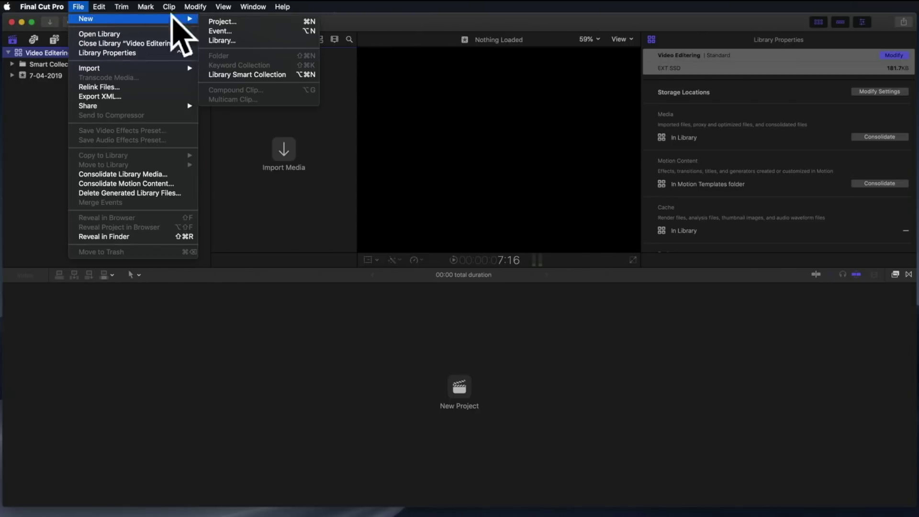
Step: Create a new library 'Video Editering #2' on EXT SSD, then close it
click(229, 39)
text(Video Editering #2)
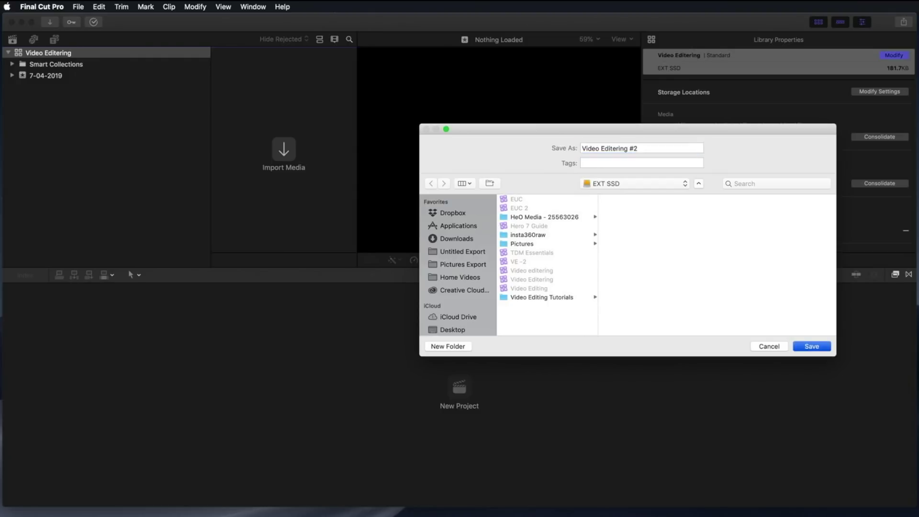
key(Return)
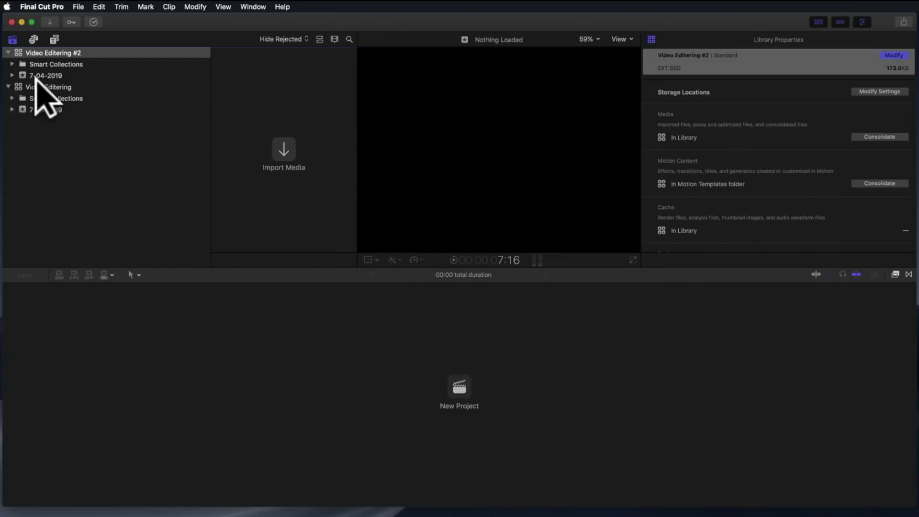
click(40, 49)
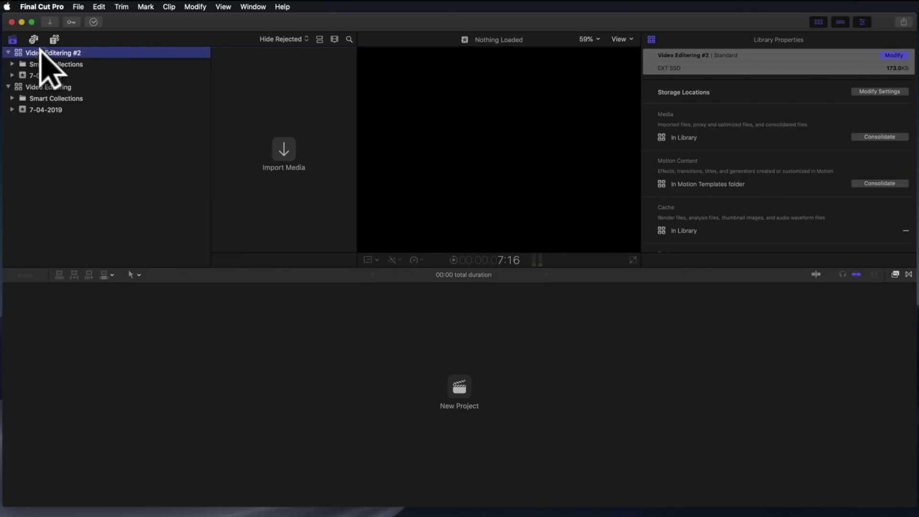
right_click(41, 50)
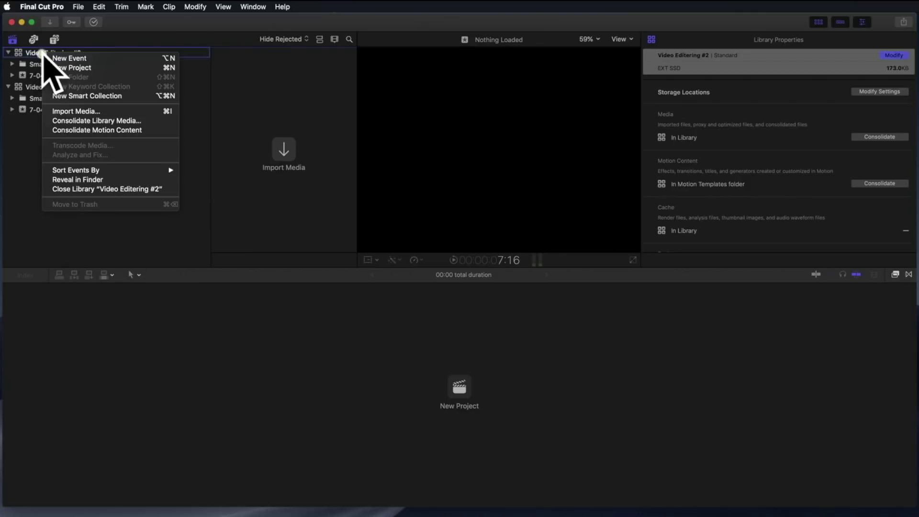
click(89, 189)
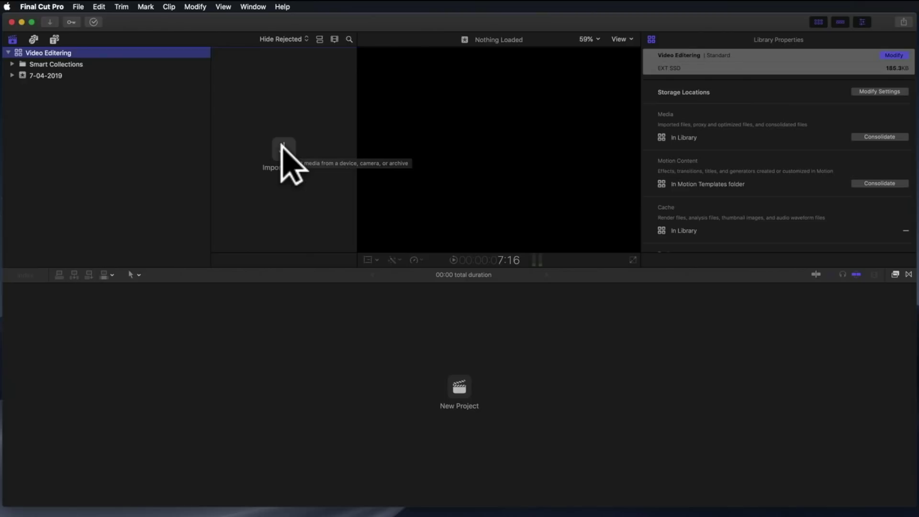
Step: Open Import Media and browse EXT SSD to Video Editing Tutorials > Frederiksborg Slot
click(283, 146)
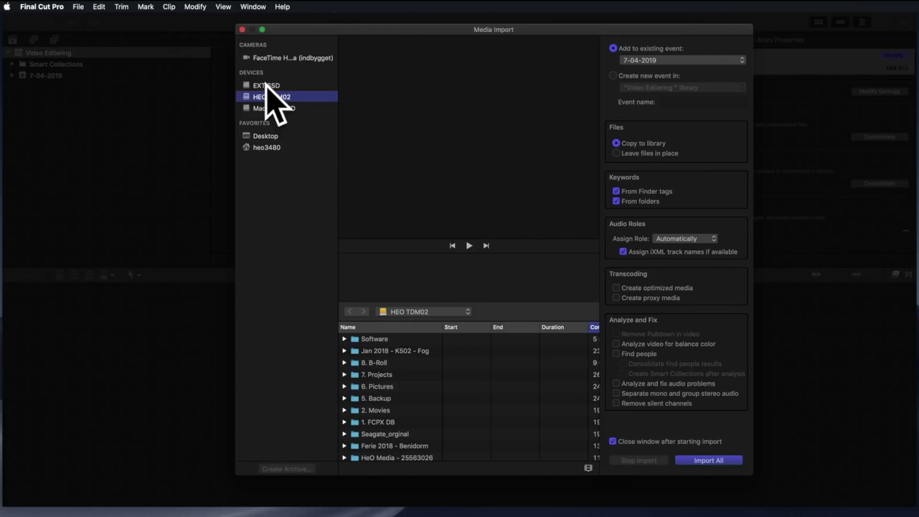
click(266, 84)
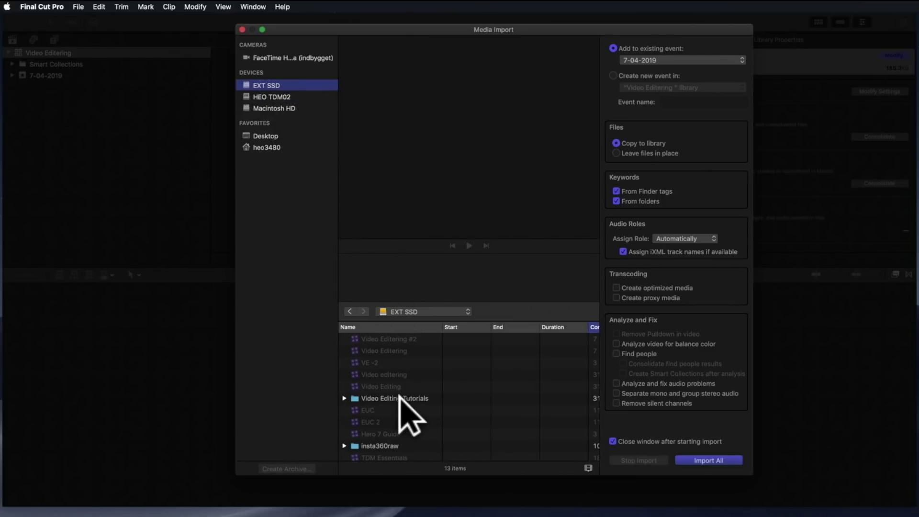
double_click(400, 399)
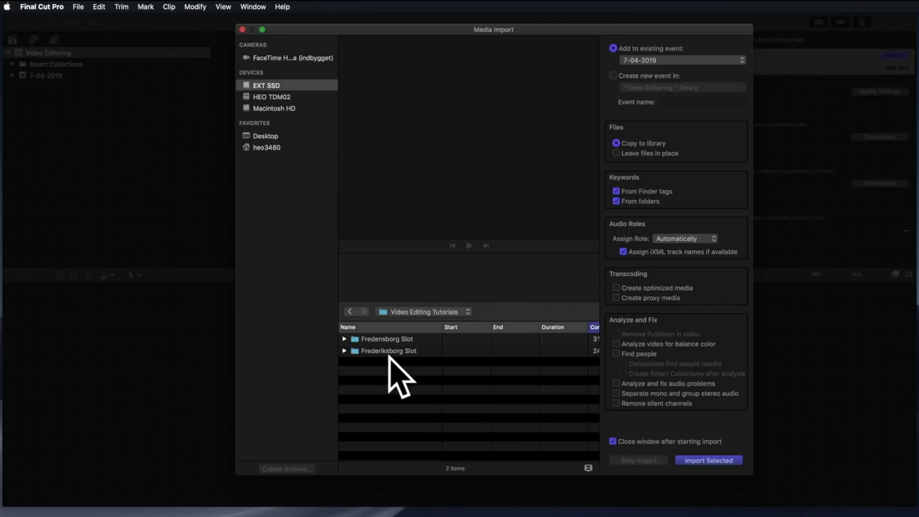
double_click(388, 353)
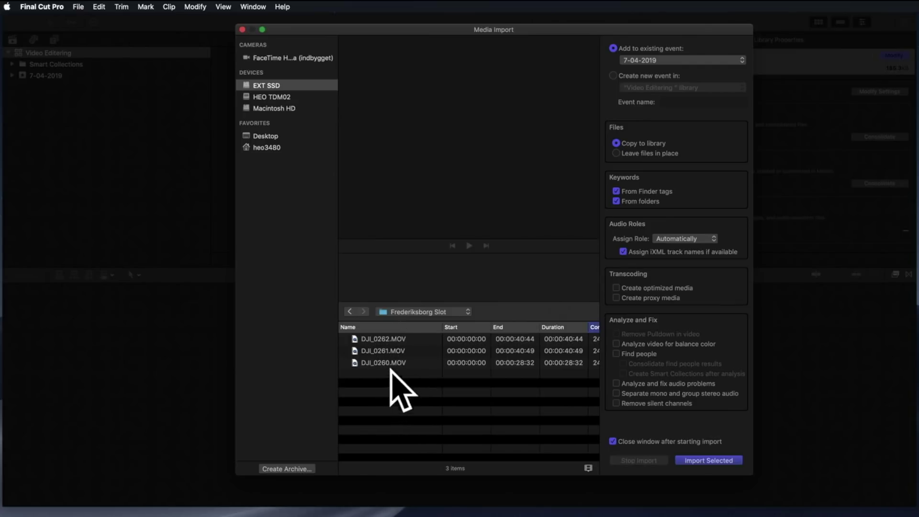
Step: Preview DJI_0262, DJI_0261 and DJI_0260, select all three, and check the target event
click(381, 341)
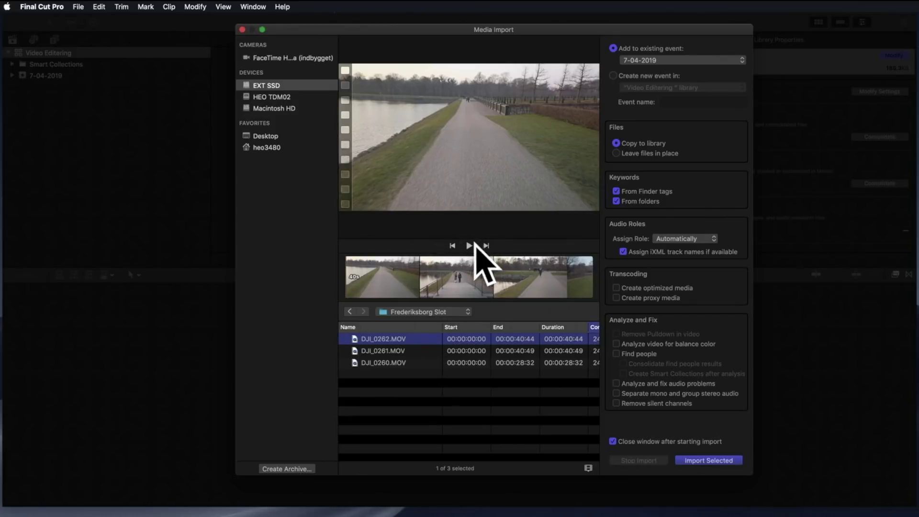
click(468, 245)
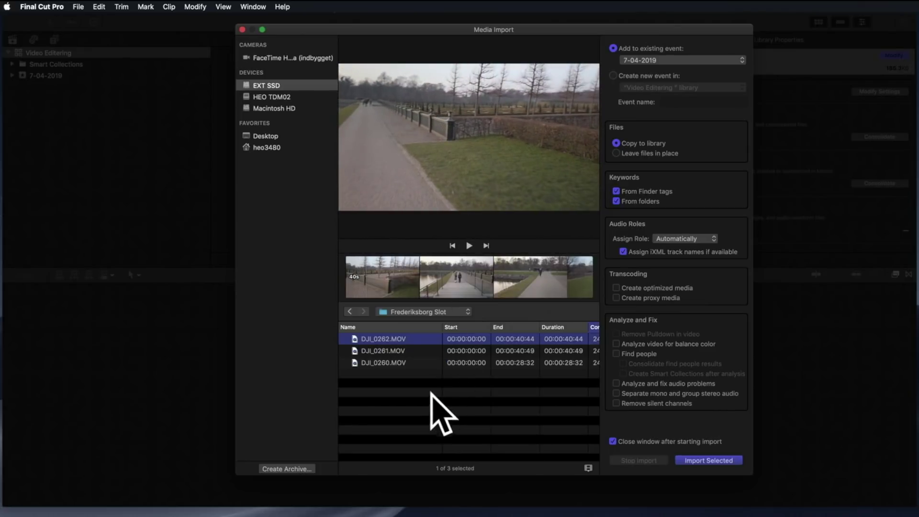
click(411, 351)
click(410, 363)
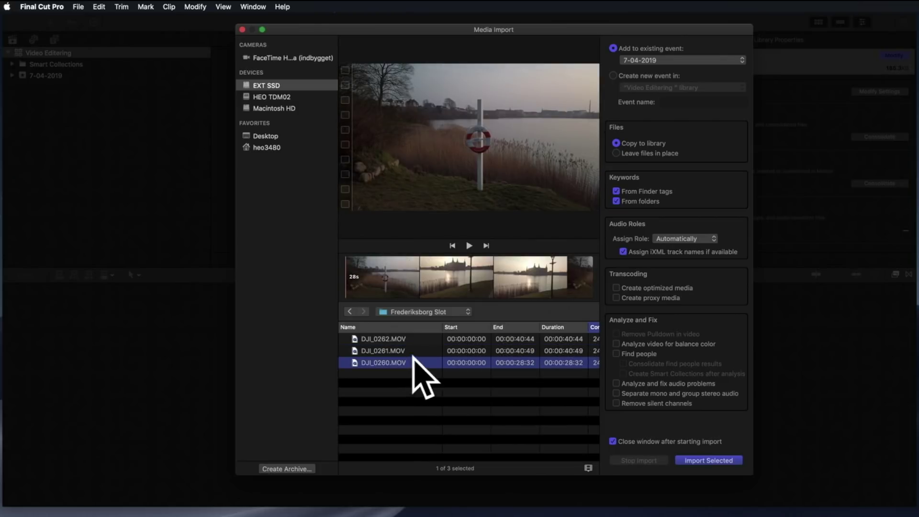
shift+click(408, 340)
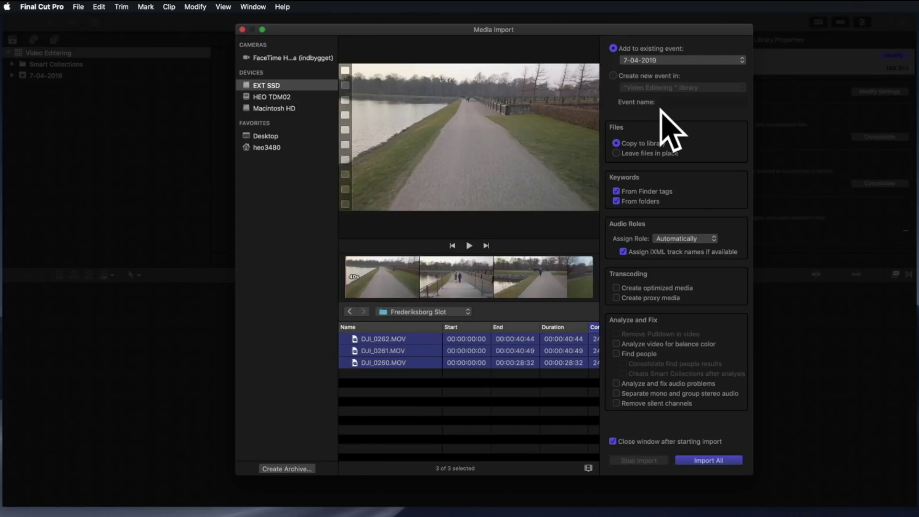
click(672, 60)
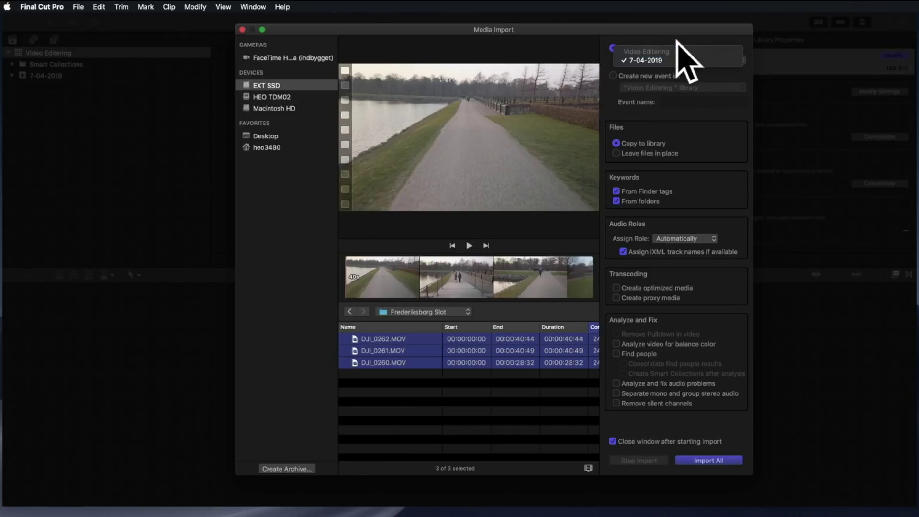
Step: Import all three DJI clips into the existing 7-04-2019 event
click(676, 42)
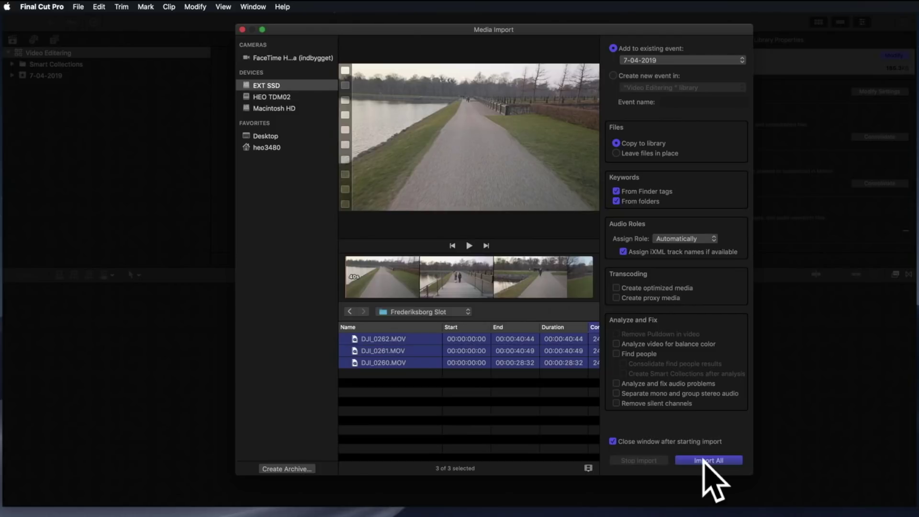
click(703, 461)
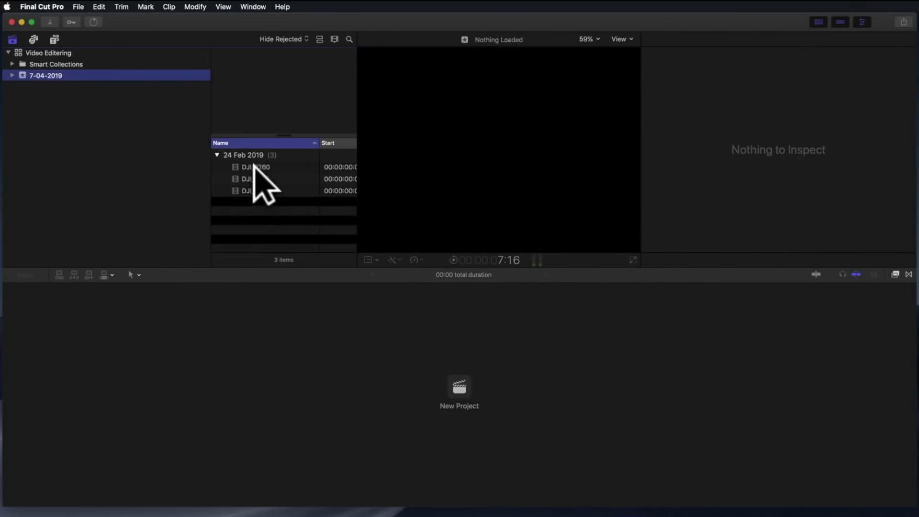
Step: Skim through DJI_0260 and DJI_0261 in the viewer to review the imported footage
click(254, 166)
click(280, 110)
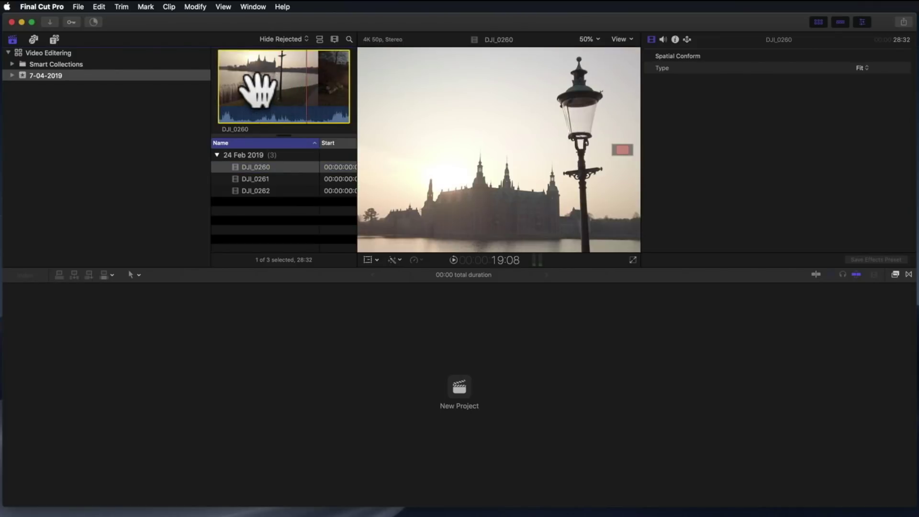
click(299, 91)
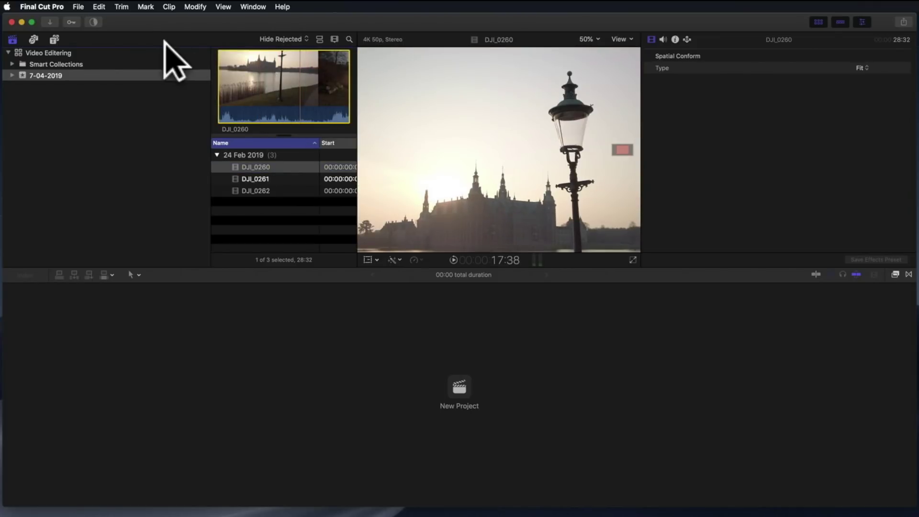
click(254, 180)
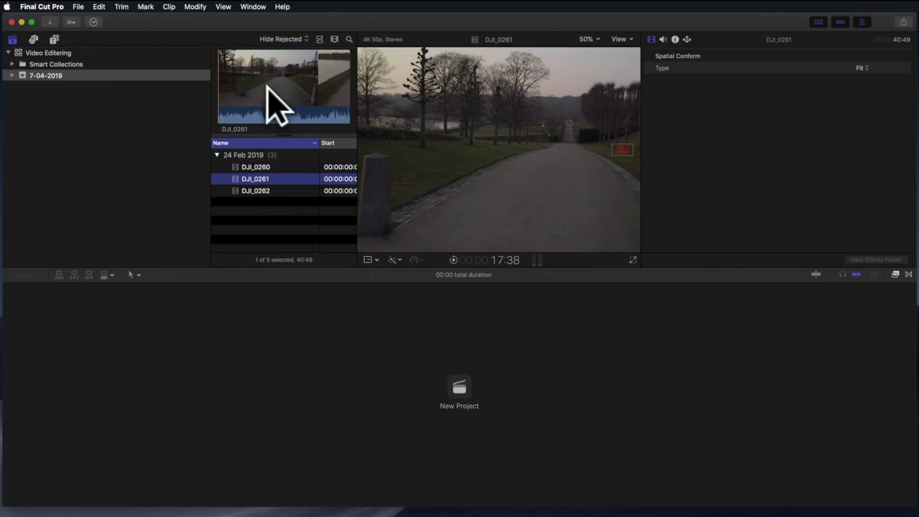
click(257, 166)
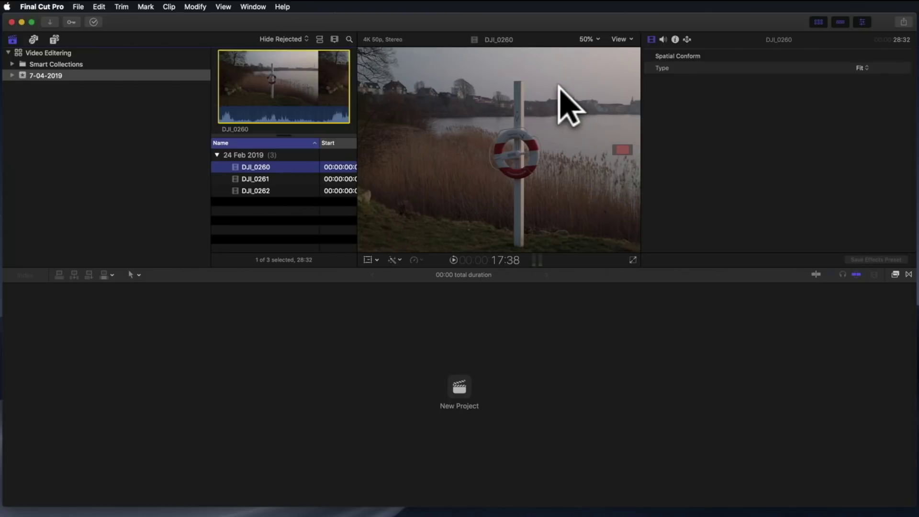
Step: Widen the clip list to show the End column and set the viewer zoom to Fit
drag(642, 104, 695, 103)
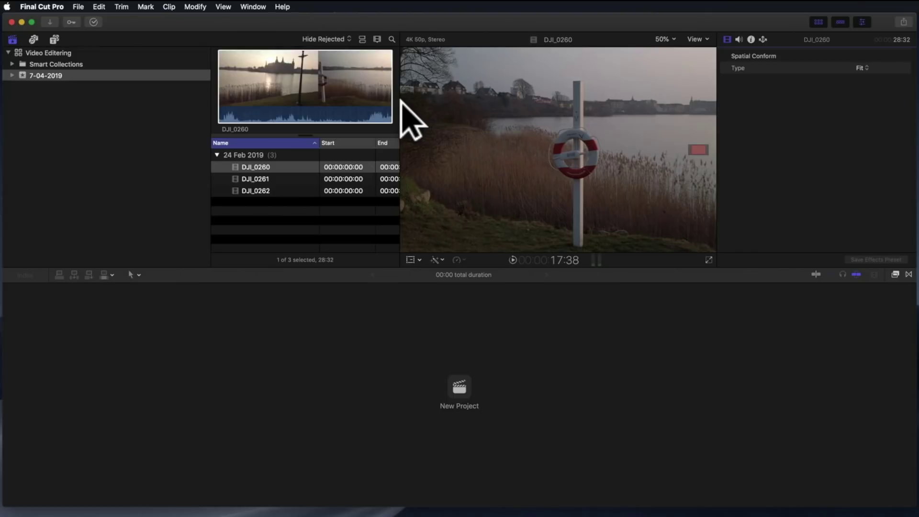
drag(399, 106, 390, 106)
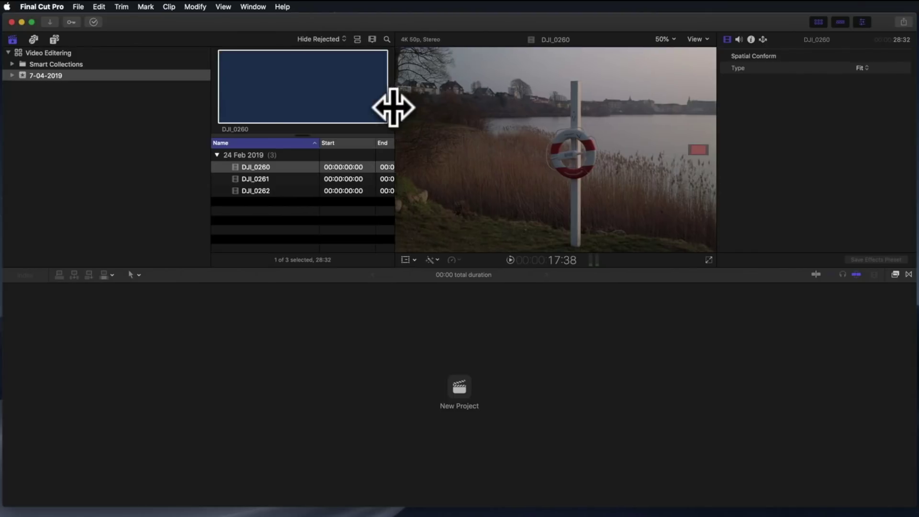
click(670, 39)
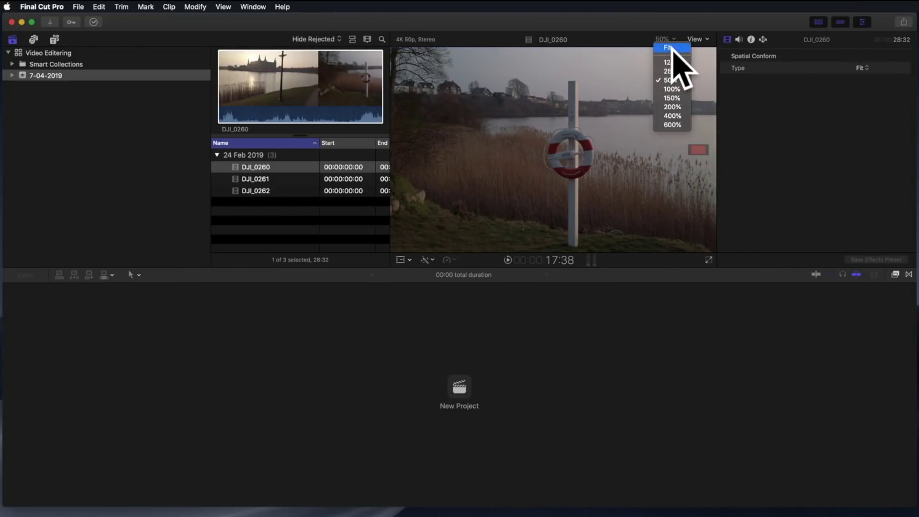
click(671, 48)
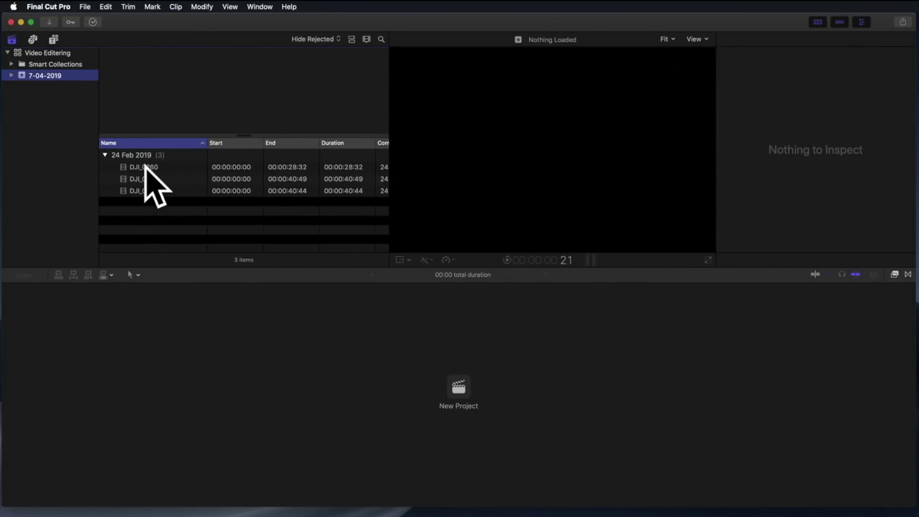
Step: Preview clips DJI_0260, DJI_0261 and DJI_0262 one after another in the viewer
click(145, 167)
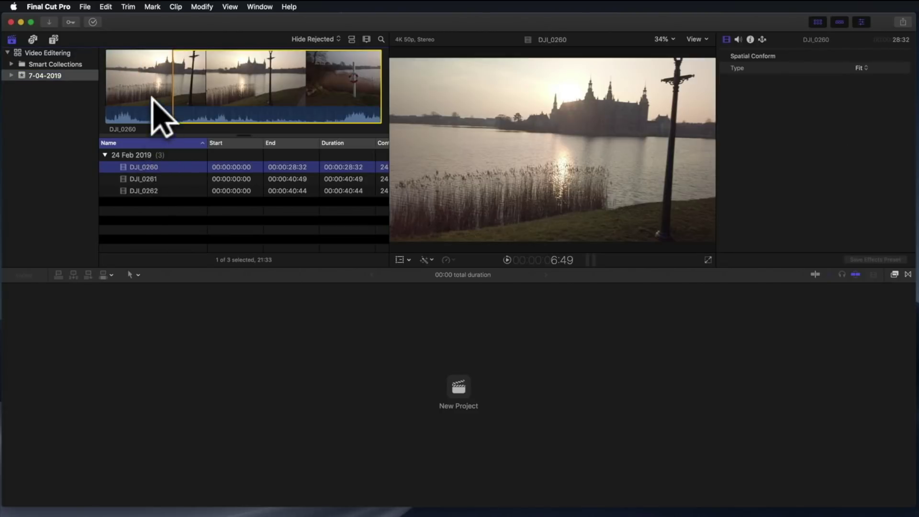
click(143, 178)
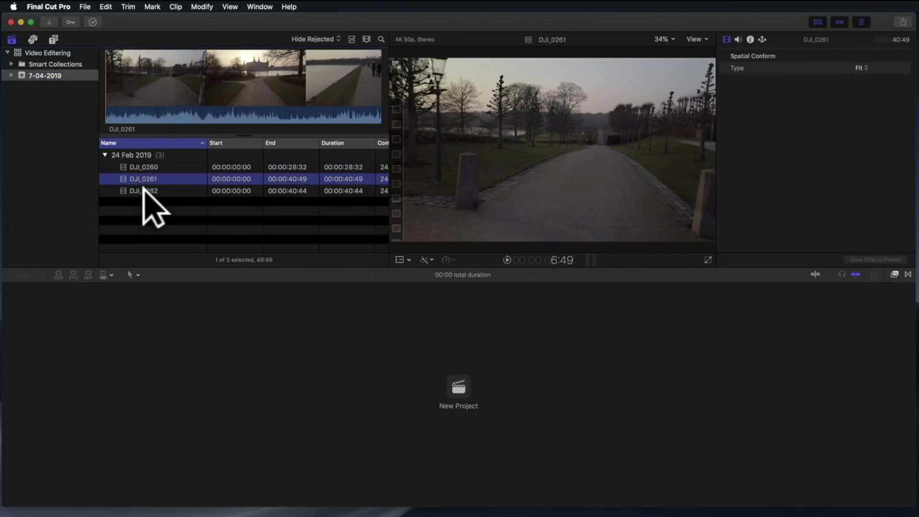
click(143, 190)
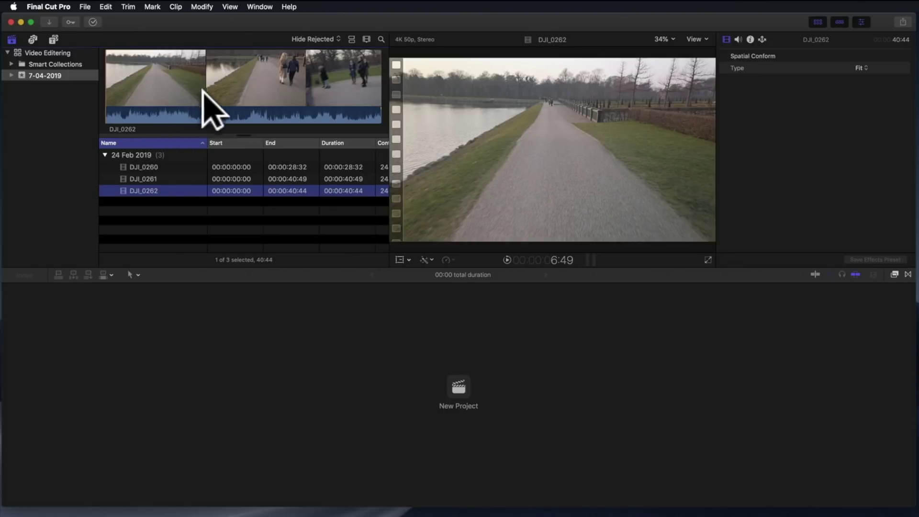
click(153, 169)
click(152, 178)
click(154, 191)
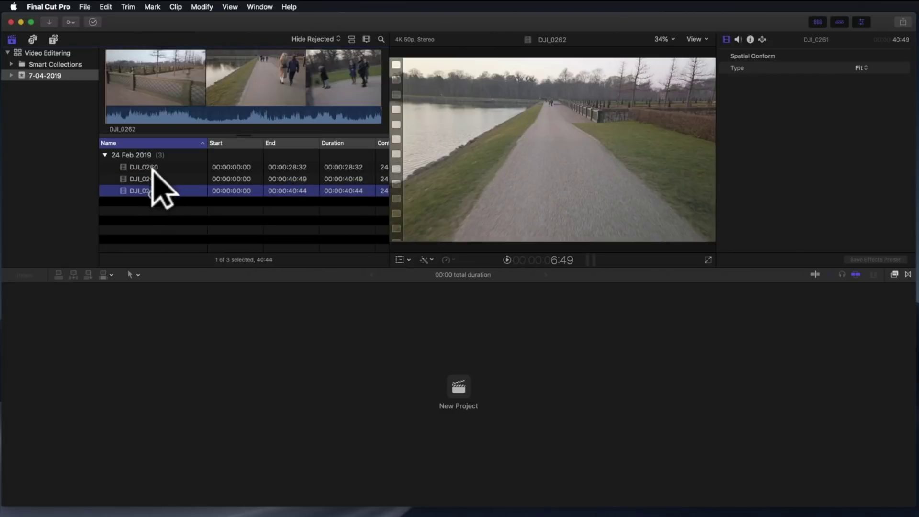
click(157, 167)
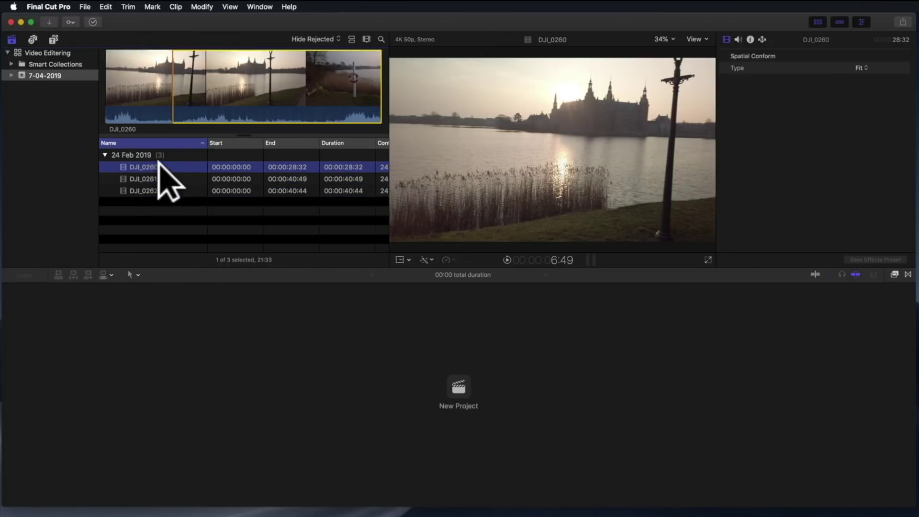
Step: Select all three DJI clips and switch off their audio channel in the Audio inspector
key(shift+Down)
key(shift+Down)
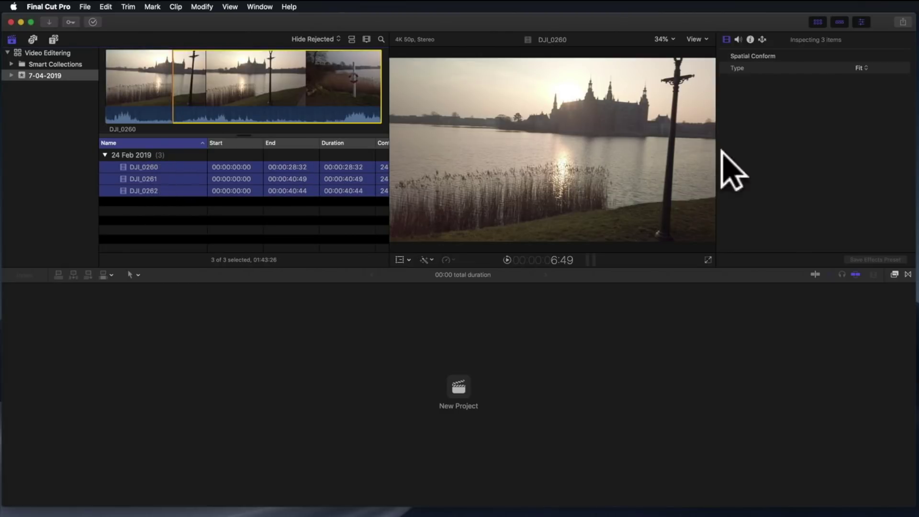
click(738, 40)
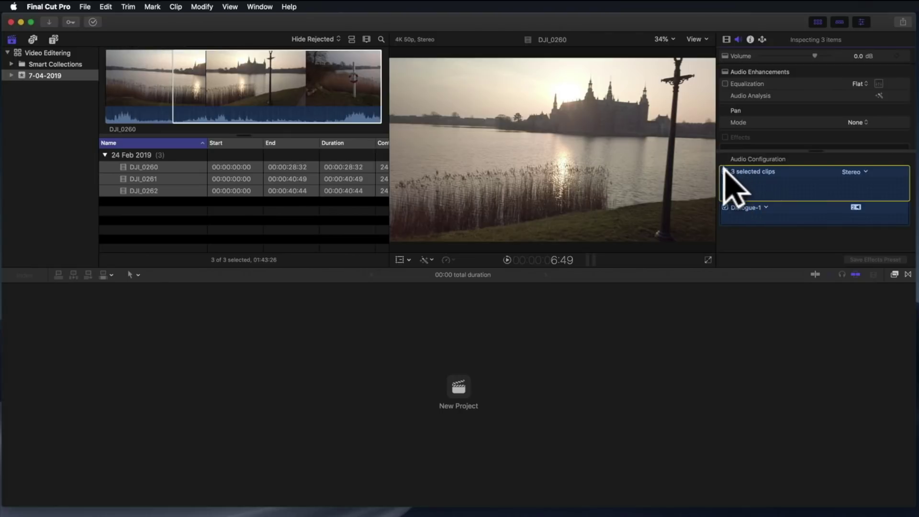
click(725, 170)
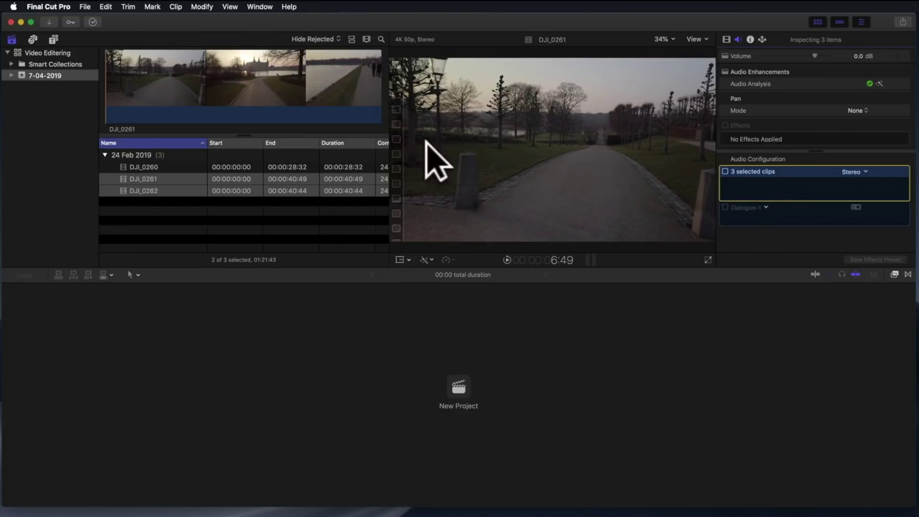
Step: Play DJI_0261 in the viewer, then stop and start a new project
click(112, 90)
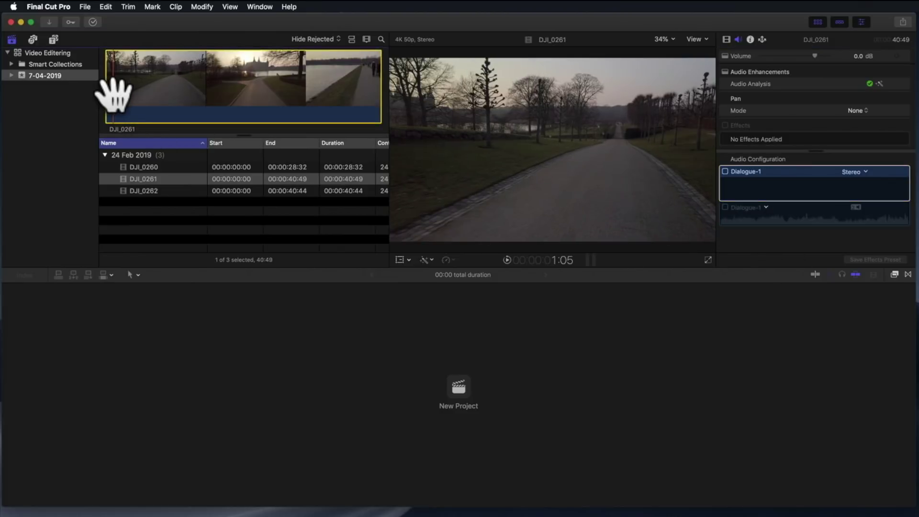
key(space)
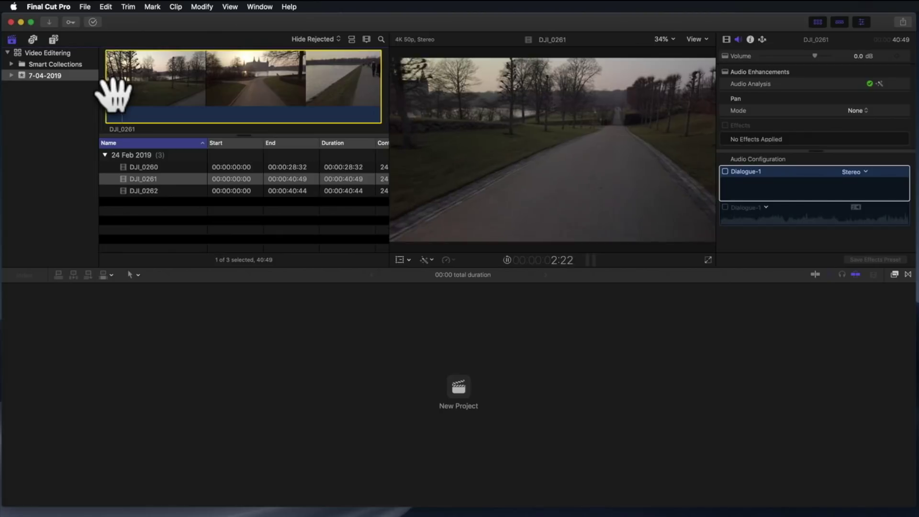
click(147, 169)
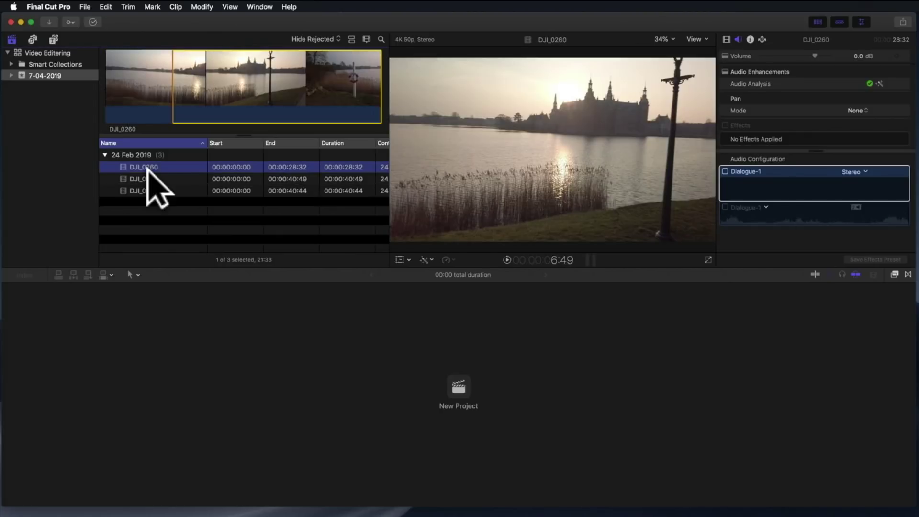
click(457, 385)
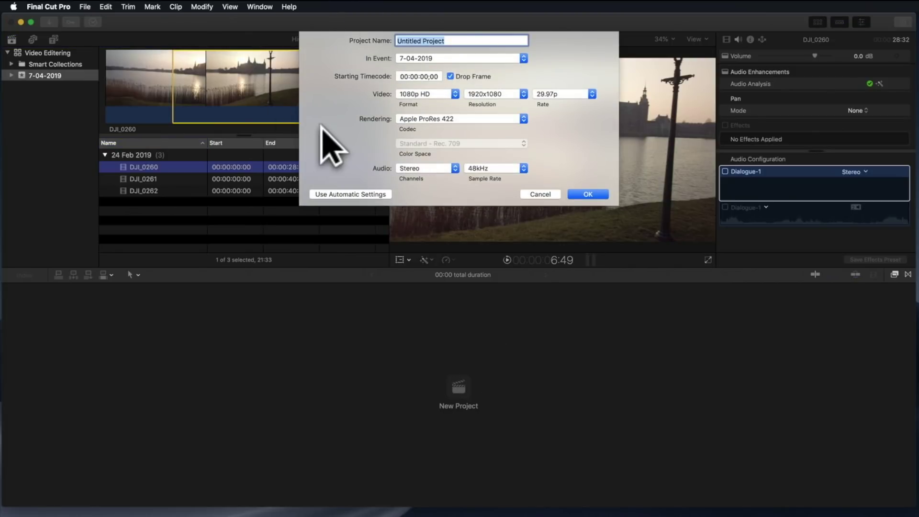
Step: Create project 'Prøve Film' in 7-04-2019 with 1080p HD format at 25p
text(Prøve Film)
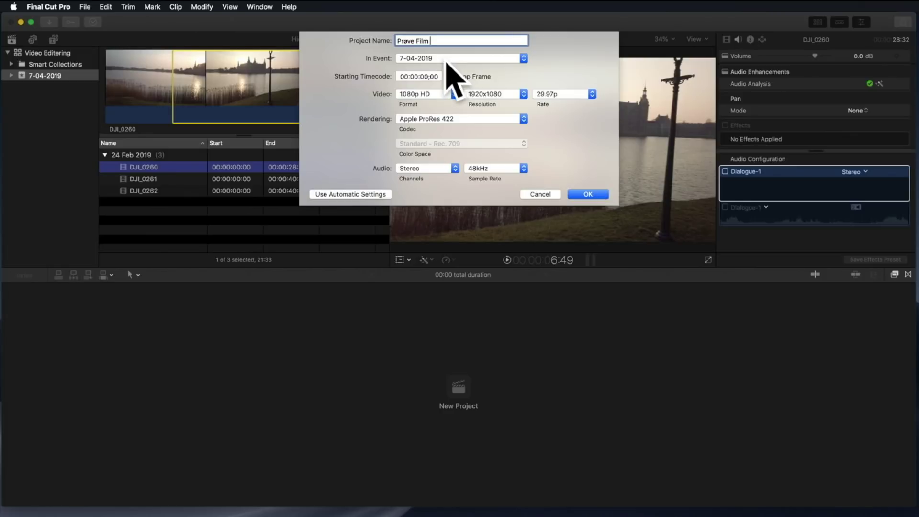
click(436, 94)
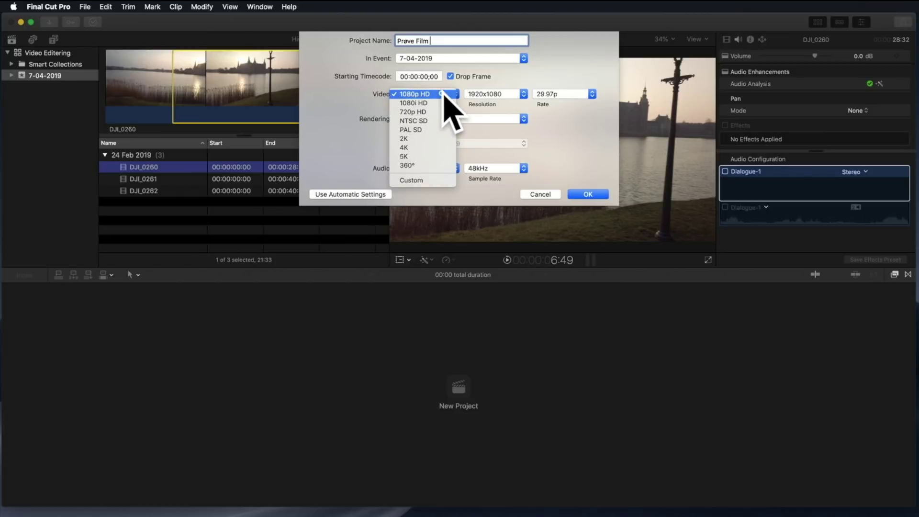
click(445, 95)
click(553, 94)
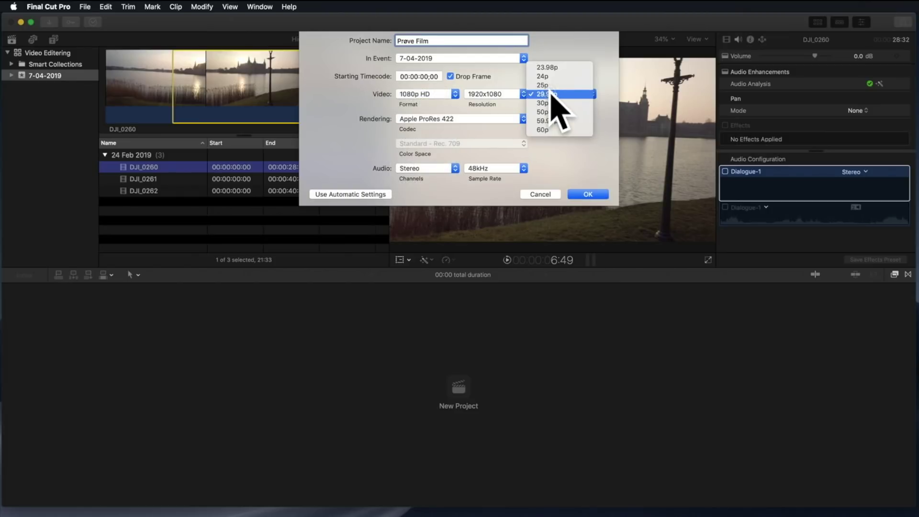
click(554, 85)
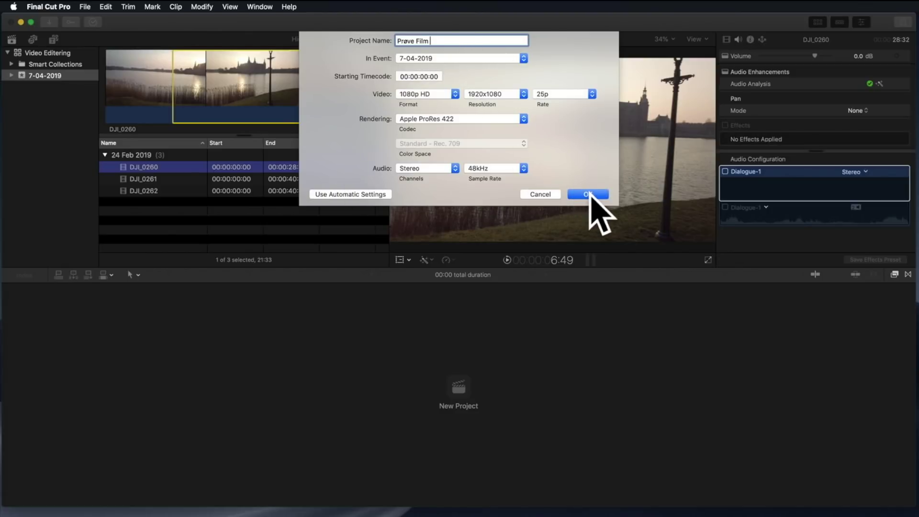
click(591, 193)
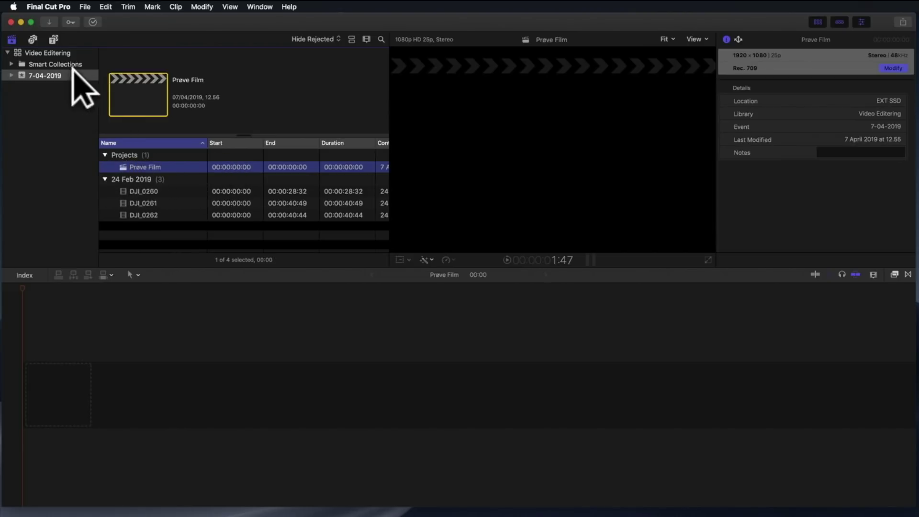
click(50, 53)
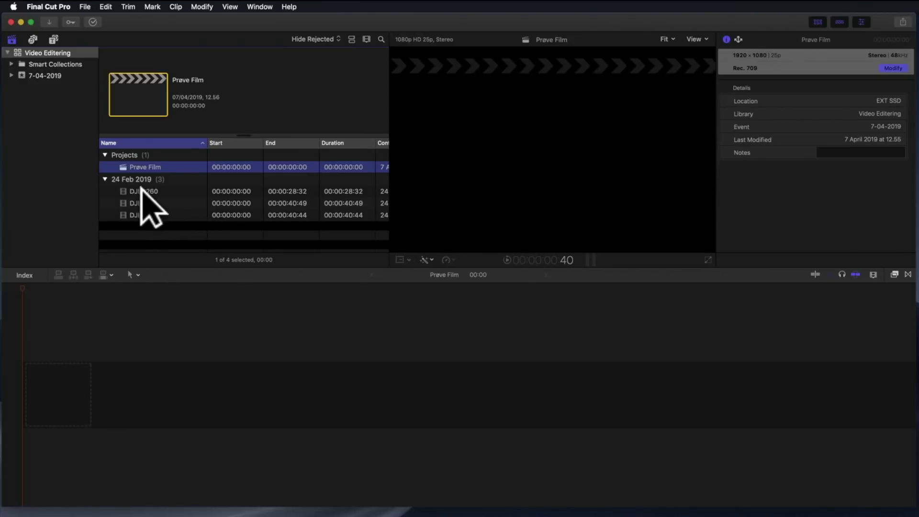
Step: Open clip DJI_0260 in the viewer for review
click(141, 191)
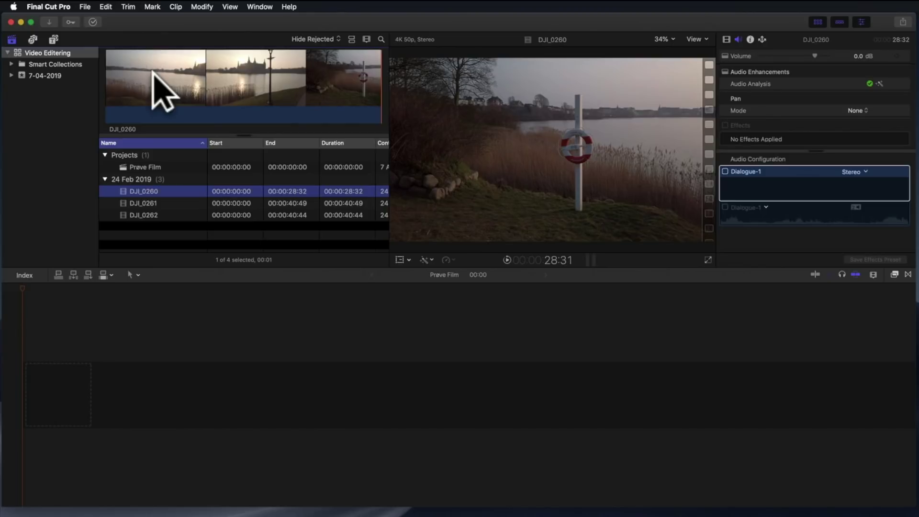
Step: Shuttle through DJI_0260 with J, K and L, and set an In point at 2:36
key(space)
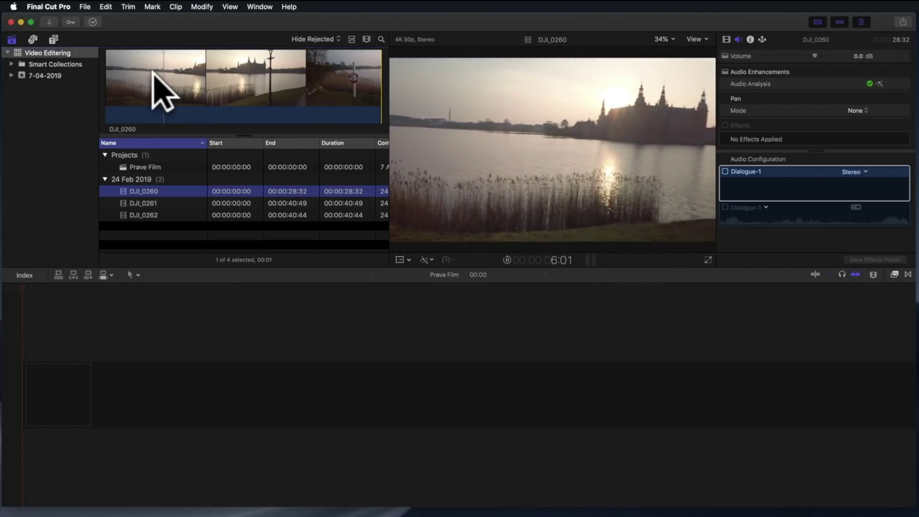
key(k)
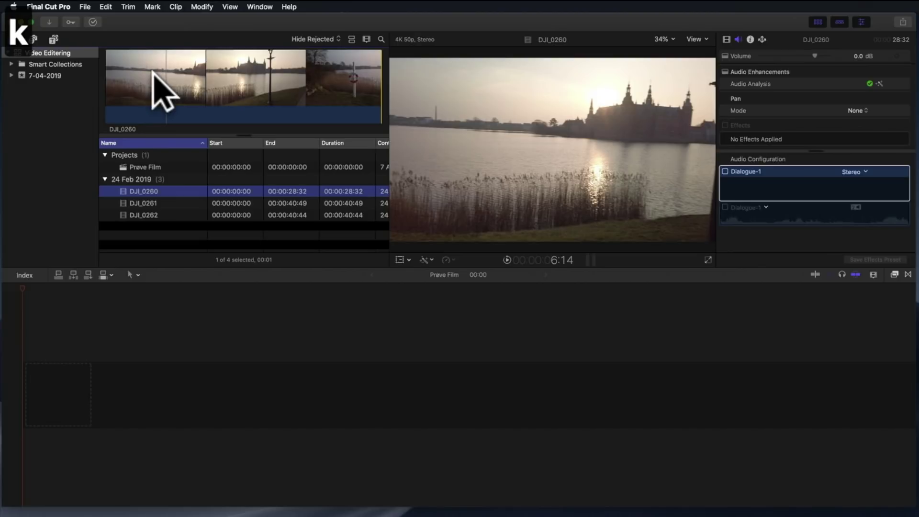
key(j)
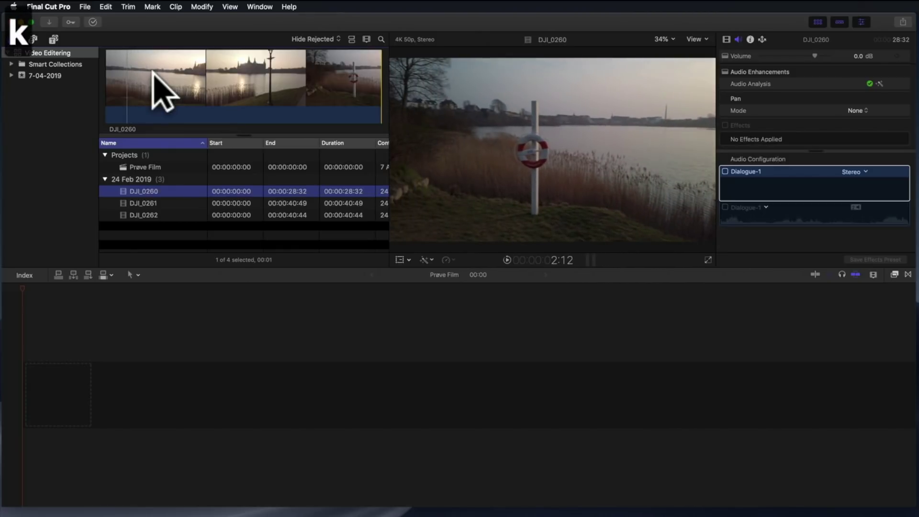
key(l)
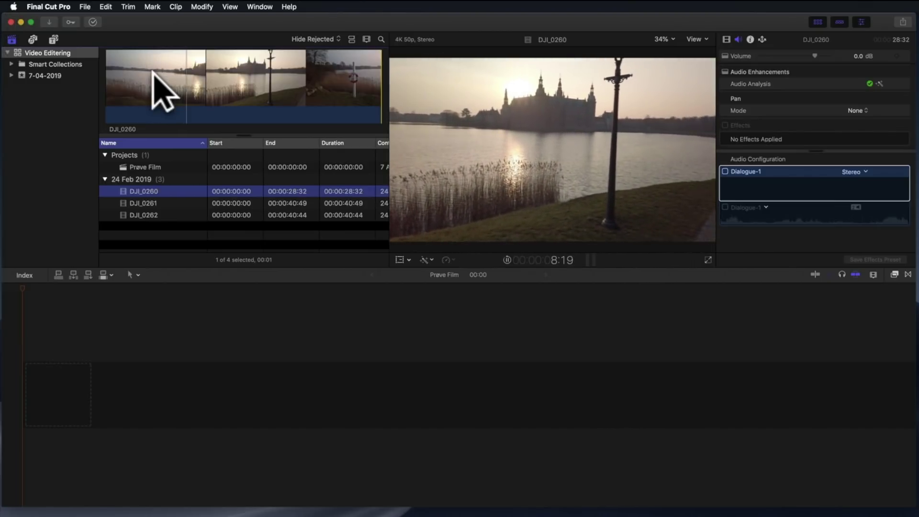
key(j)
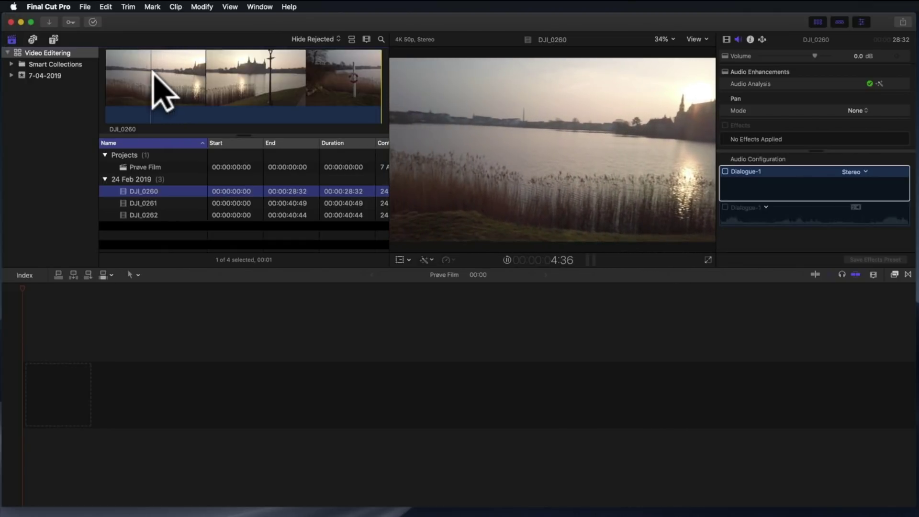
key(k)
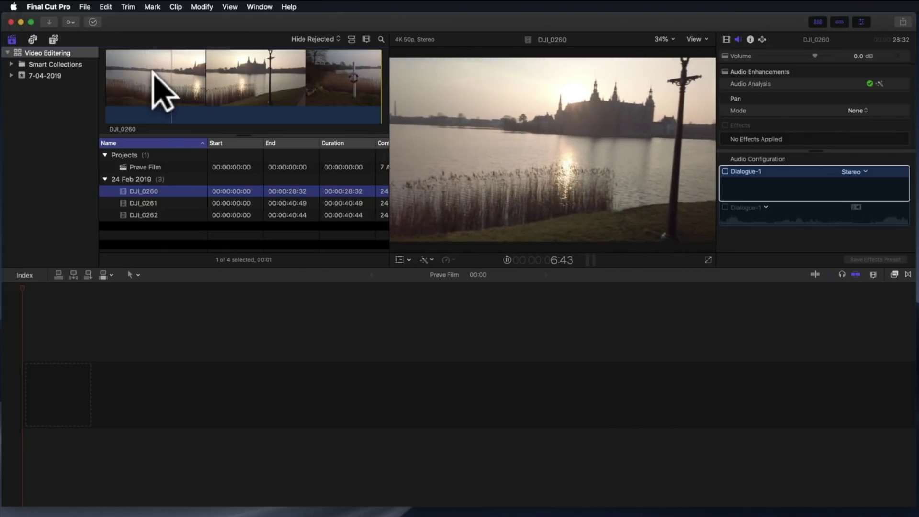
key(j)
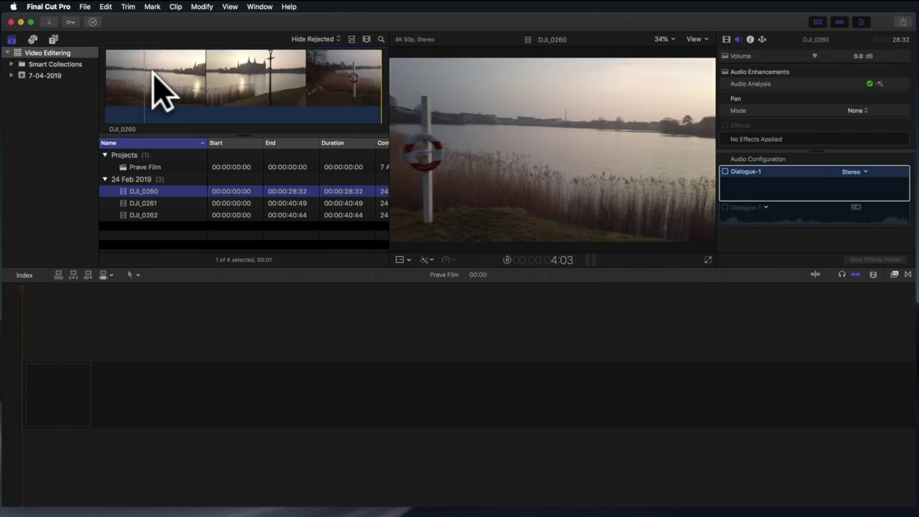
key(k)
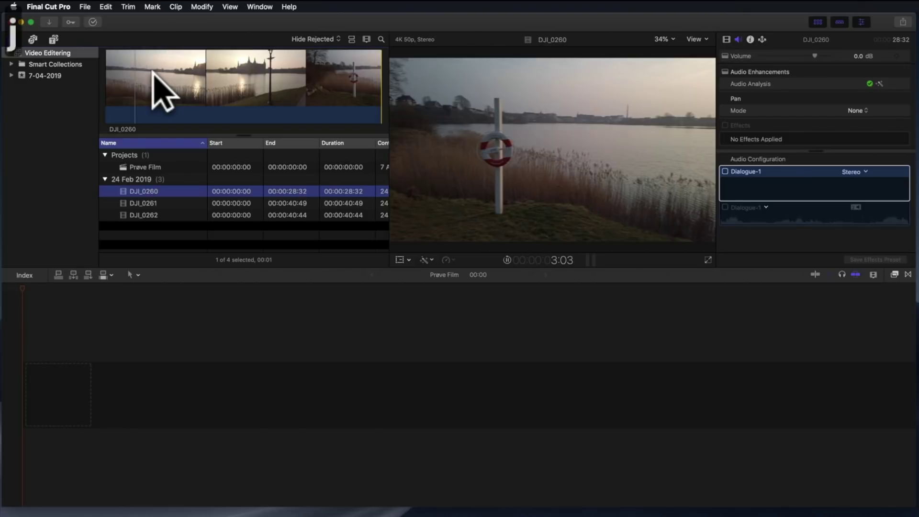
key(l)
key(k)
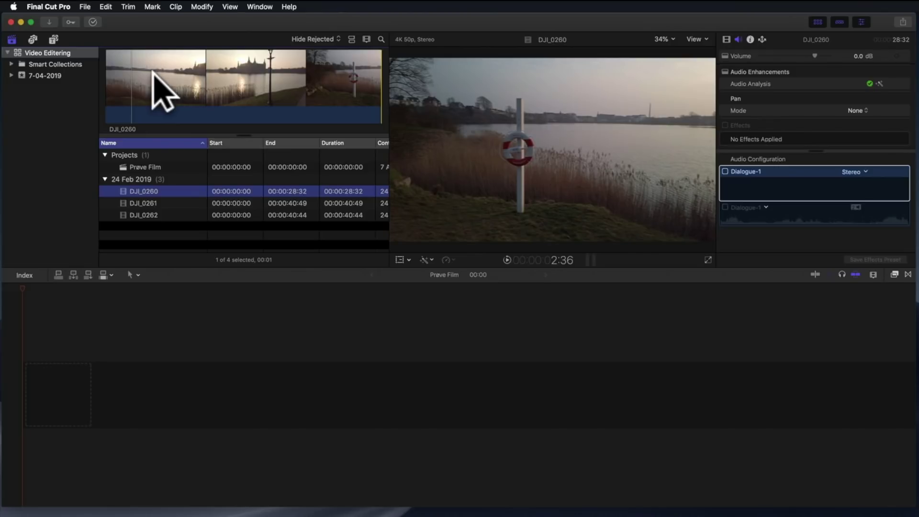
key(i)
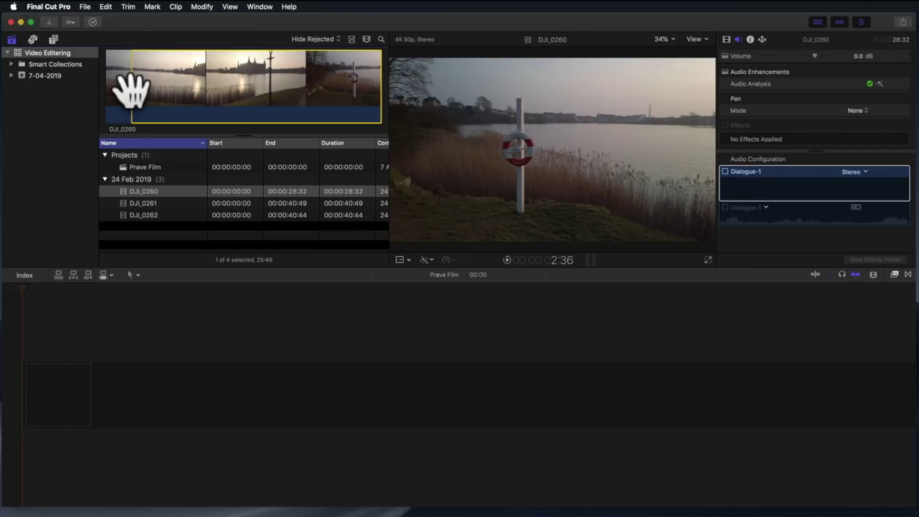
Step: Set DJI_0260's Out point at 17:13 and append the 14:14 section to Prøve Film
key(l)
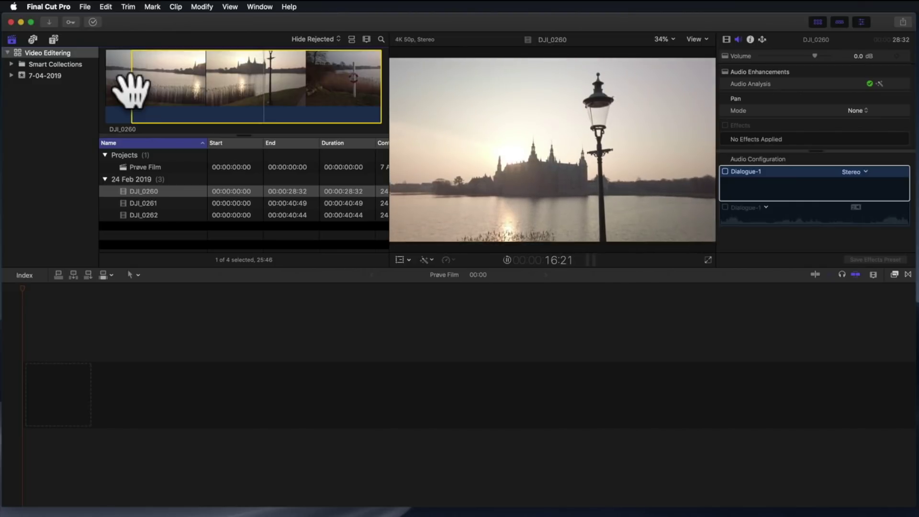
key(k)
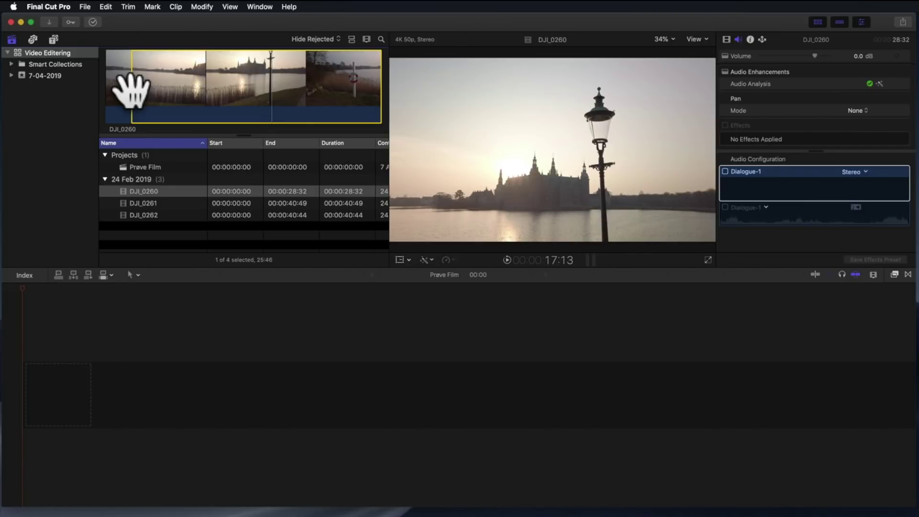
key(o)
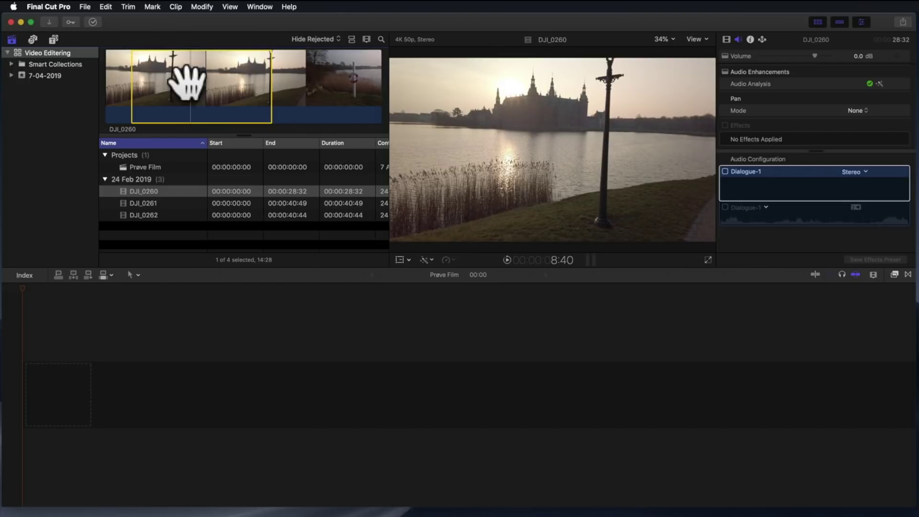
key(e)
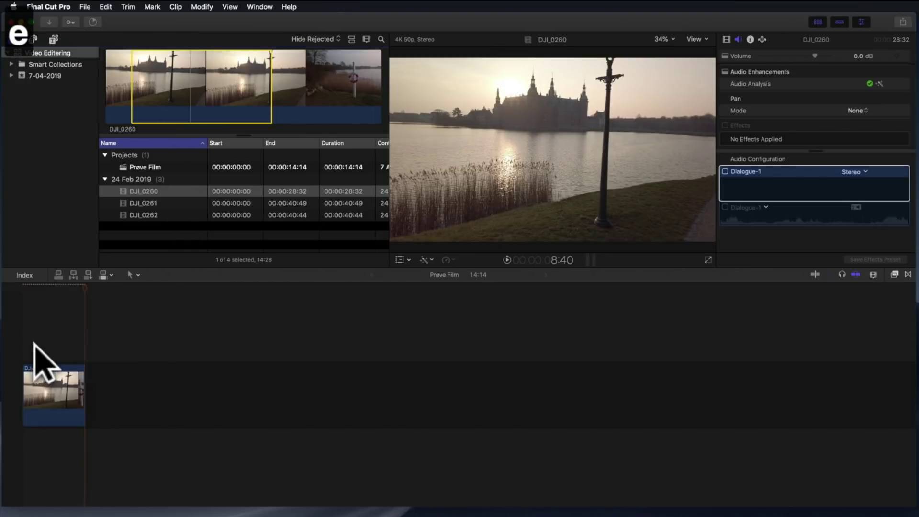
Step: Select DJI_0261 in the browser and skim partway into it
click(50, 333)
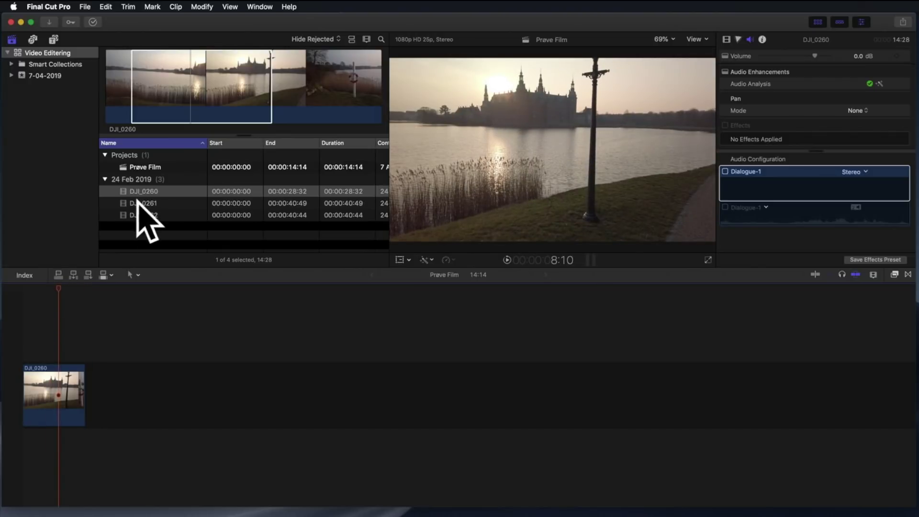
click(64, 288)
click(138, 202)
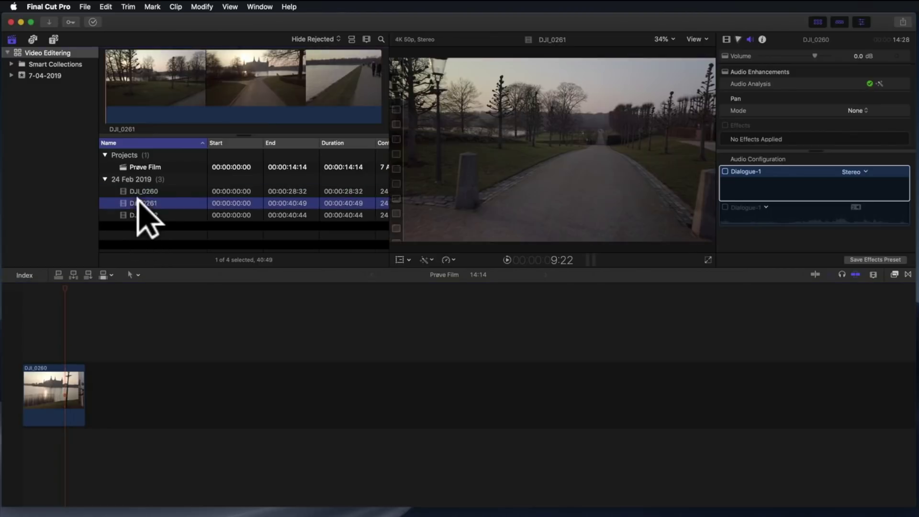
click(146, 76)
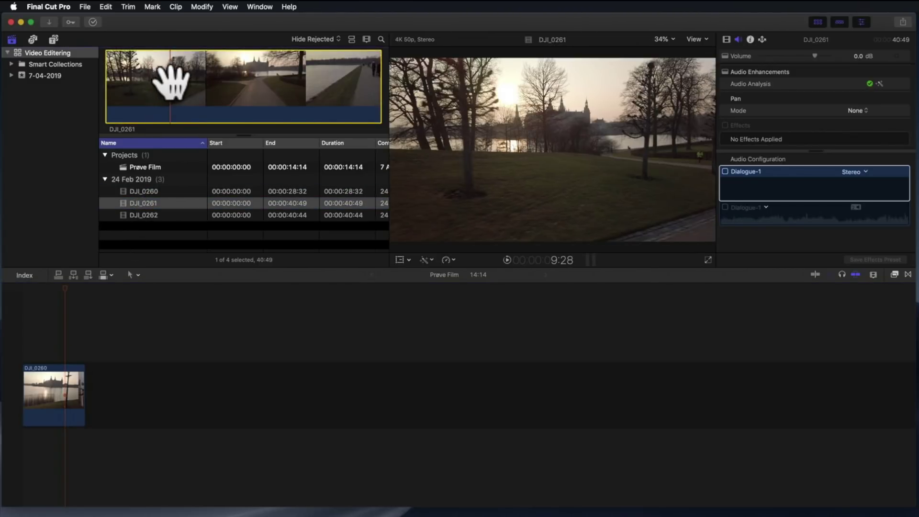
click(175, 82)
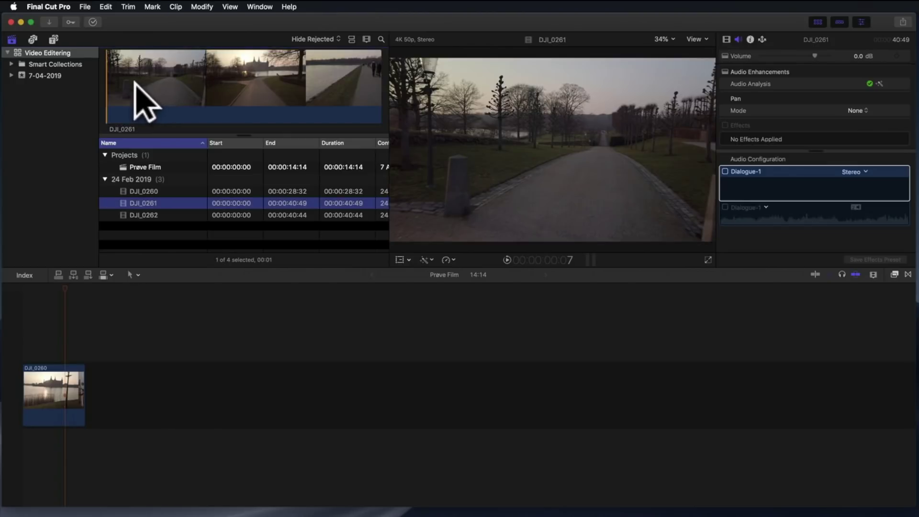
click(167, 81)
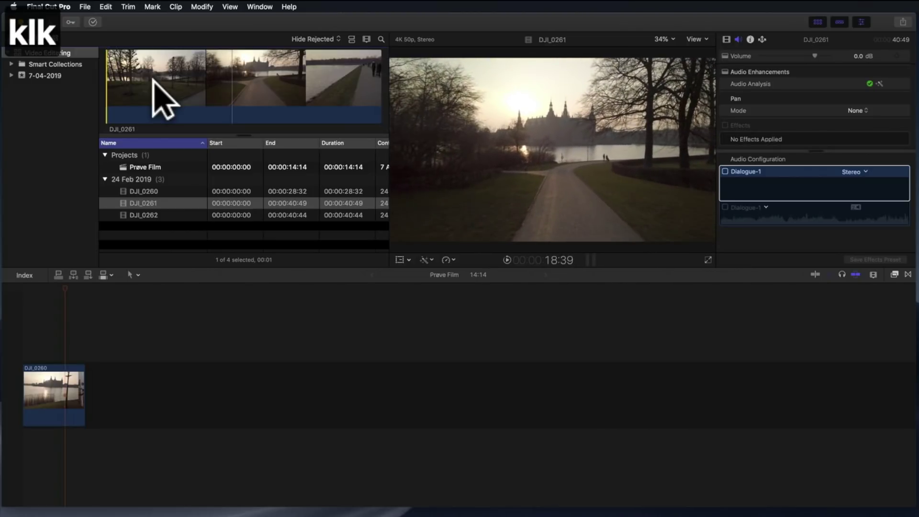
Step: Mark a roughly nine-second range of DJI_0261 and append it after DJI_0260
key(i)
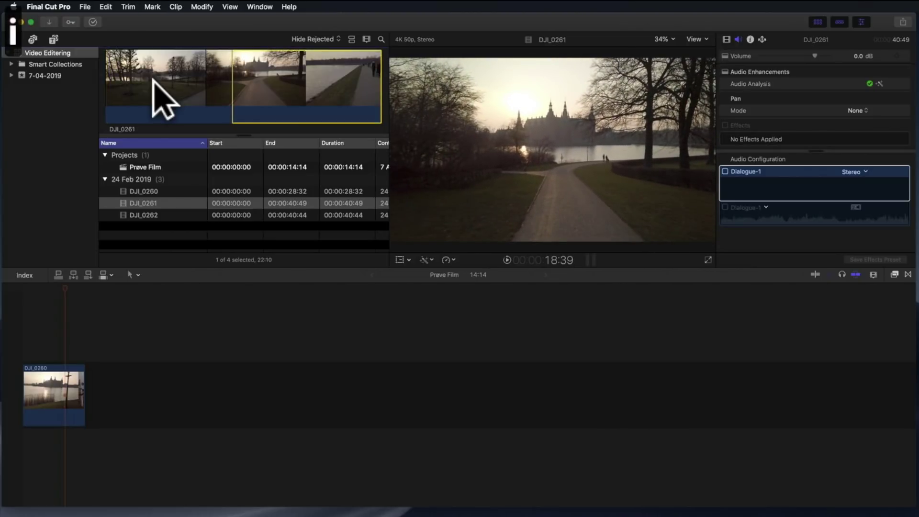
key(space)
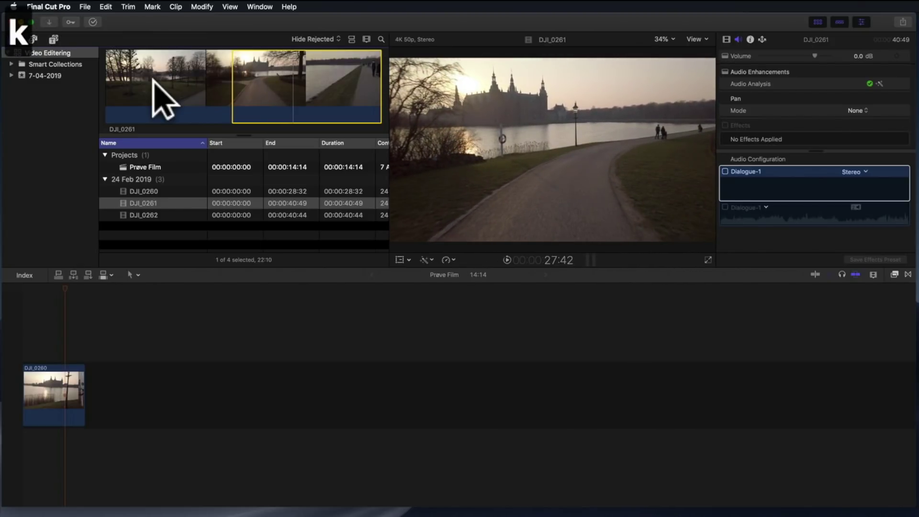
key(o)
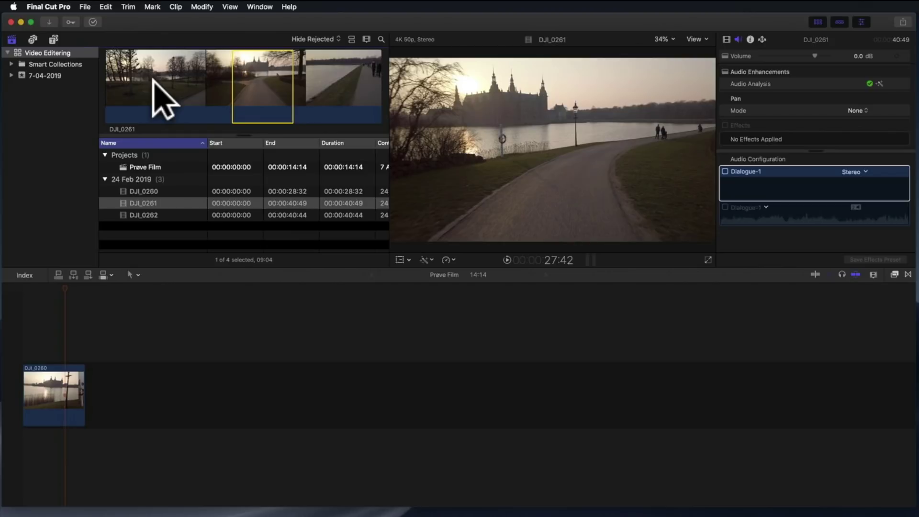
key(e)
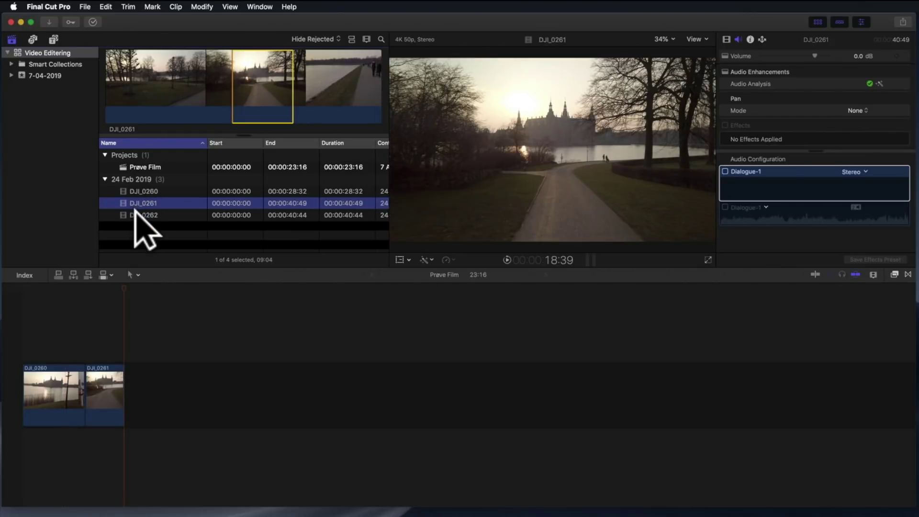
click(139, 215)
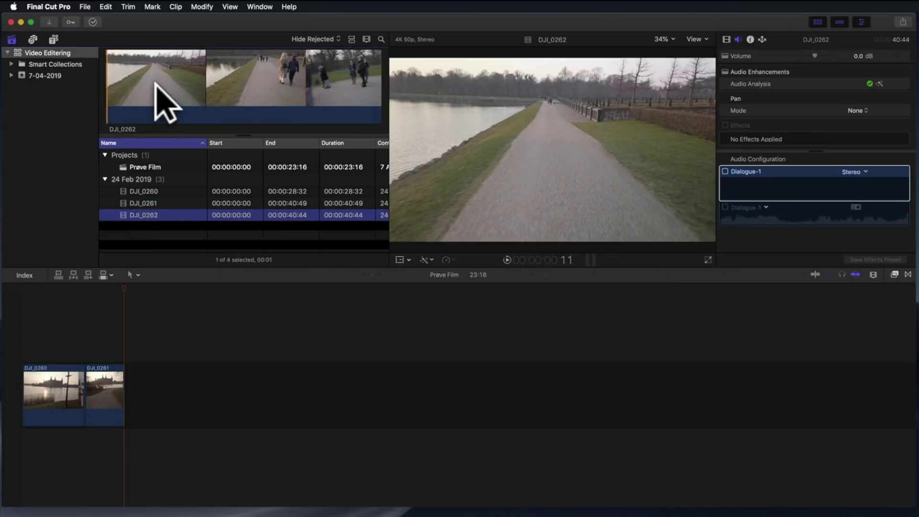
Step: Preview DJI_0262 and append its 14:28 marked section after DJI_0261
click(158, 91)
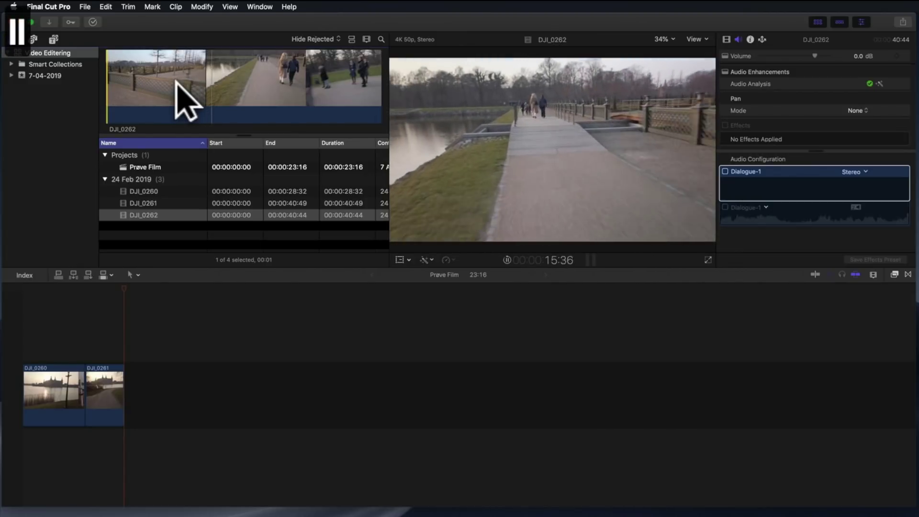
key(k)
key(l)
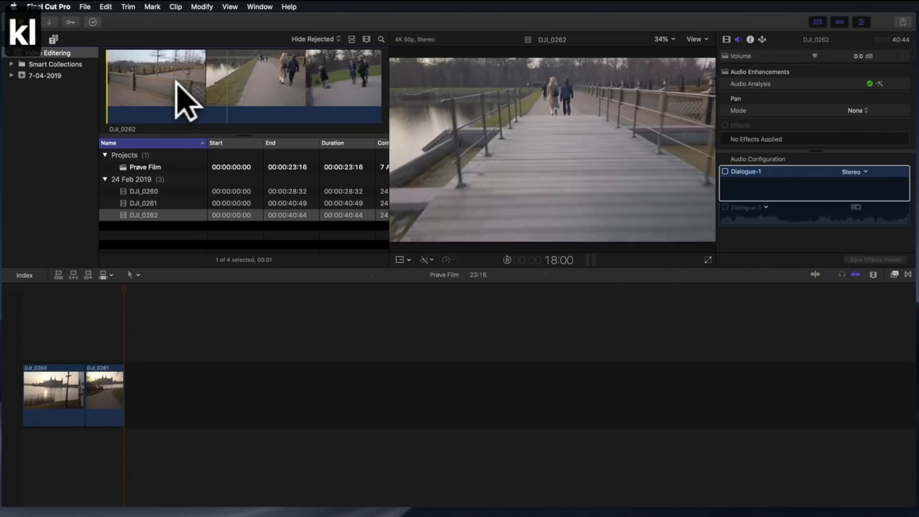
key(l)
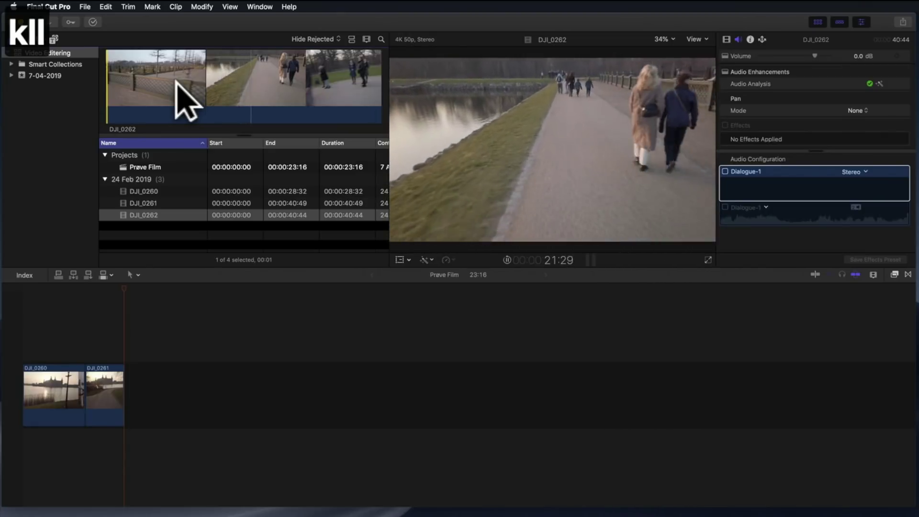
key(k)
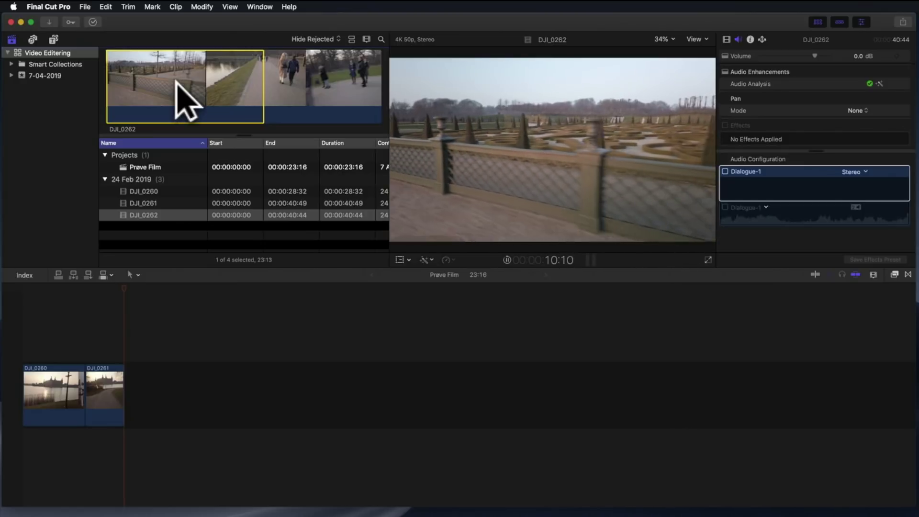
key(k)
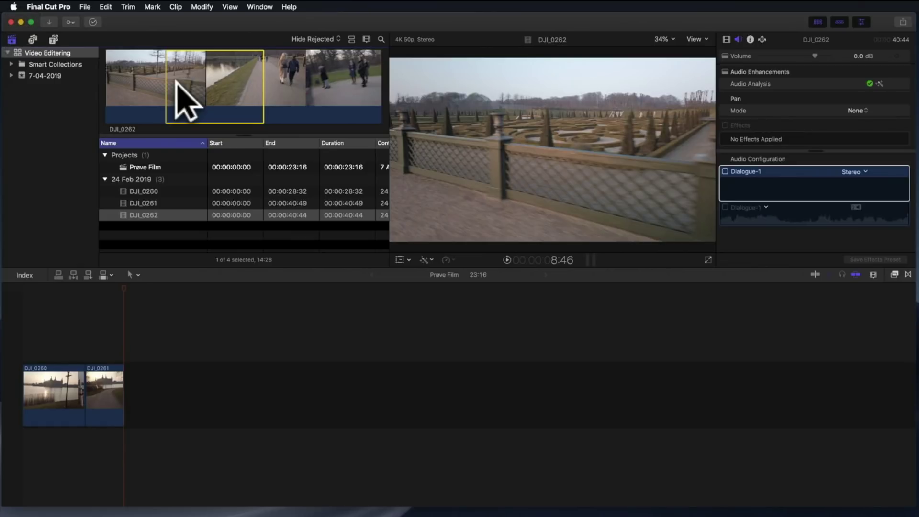
key(e)
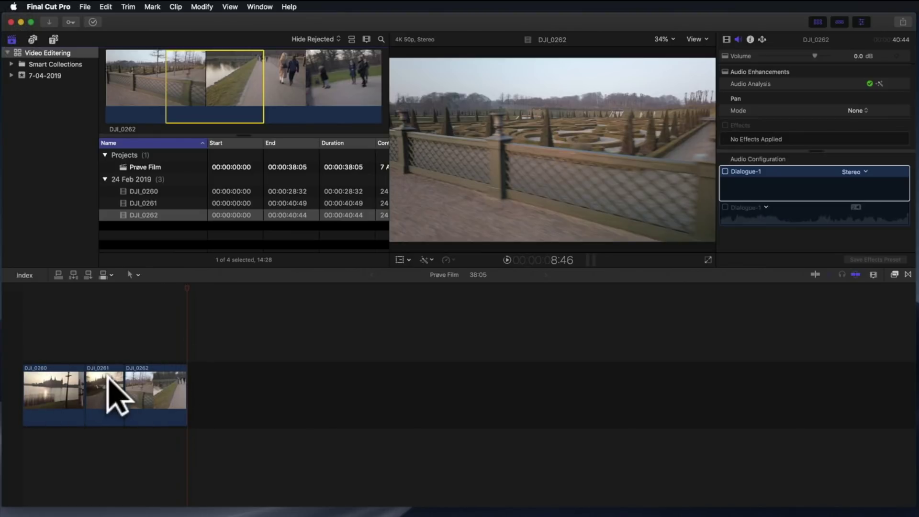
Step: Make timeline clips taller, showing larger thumbnails with a smaller audio area
click(874, 275)
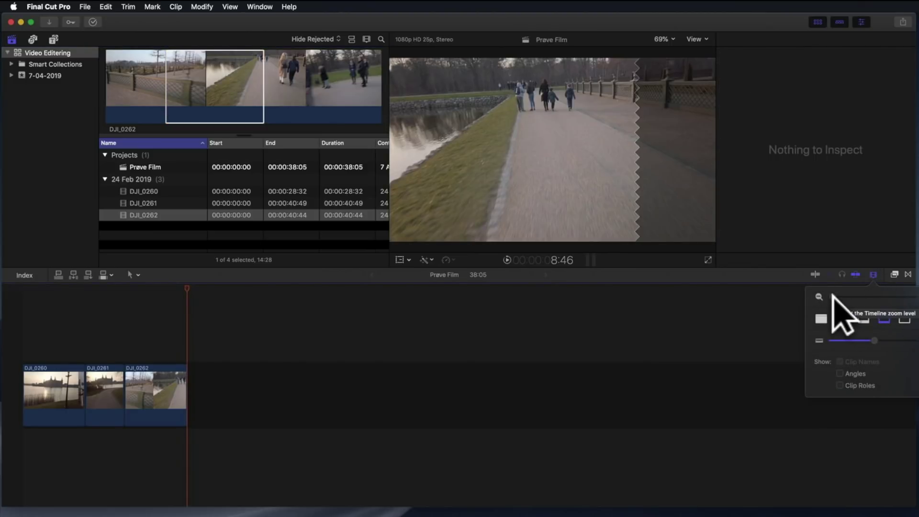
drag(870, 336, 898, 336)
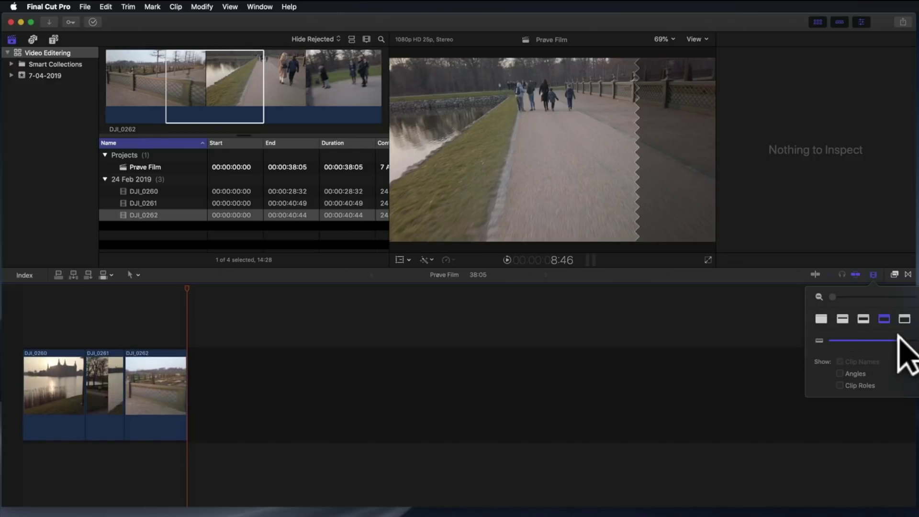
click(843, 318)
click(863, 318)
click(884, 319)
click(905, 318)
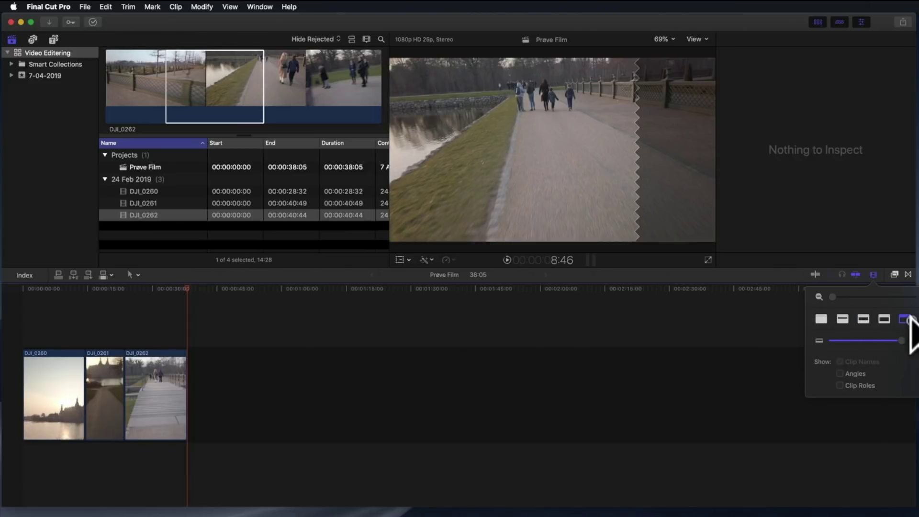
click(842, 318)
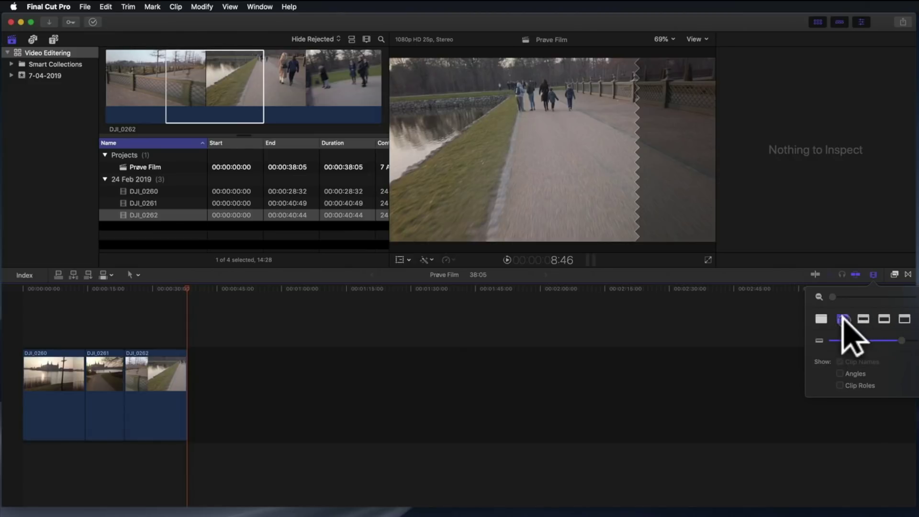
click(883, 318)
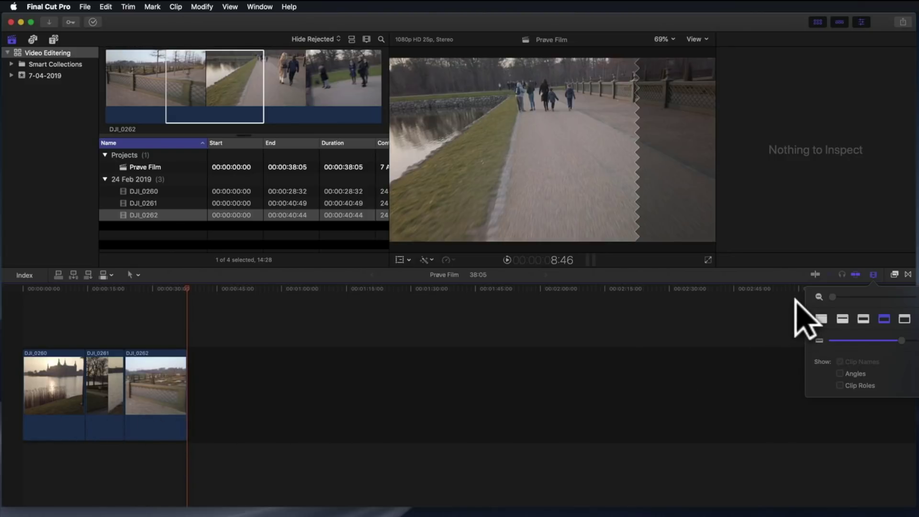
Step: Zoom the timeline so the three clips fill its width
drag(832, 295, 884, 297)
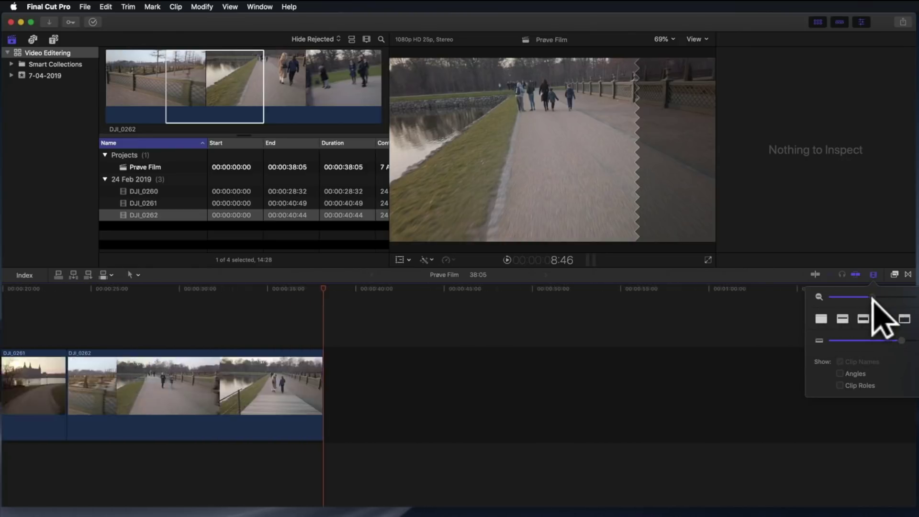
scroll(596, 388, left, 5)
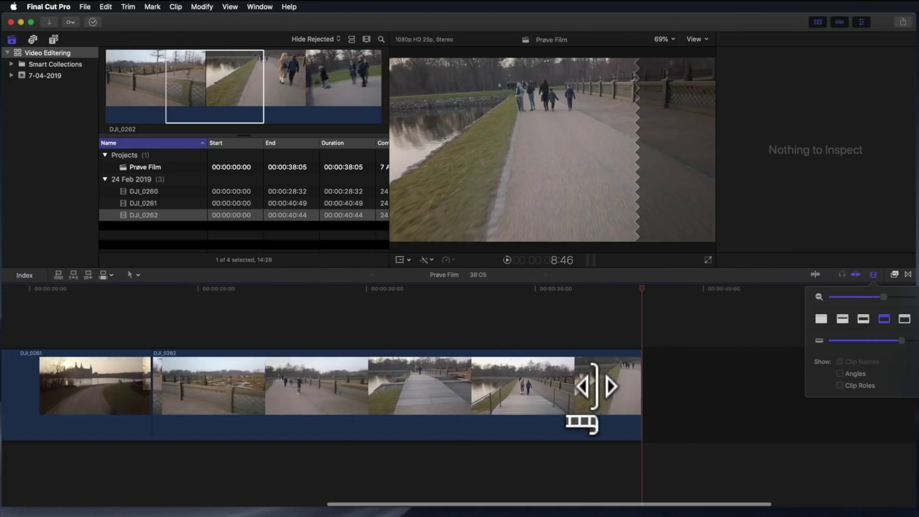
scroll(595, 400, left, 5)
scroll(595, 401, left, 5)
scroll(596, 401, left, 5)
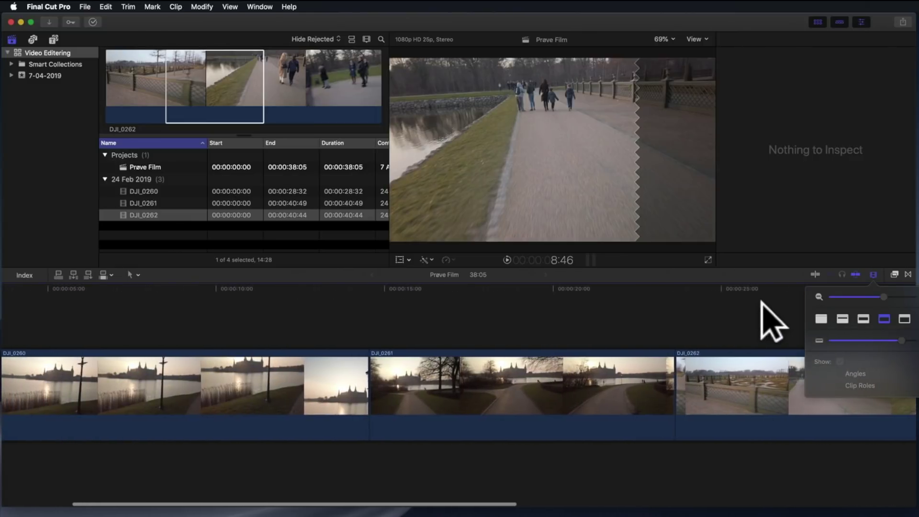
scroll(766, 325, left, 3)
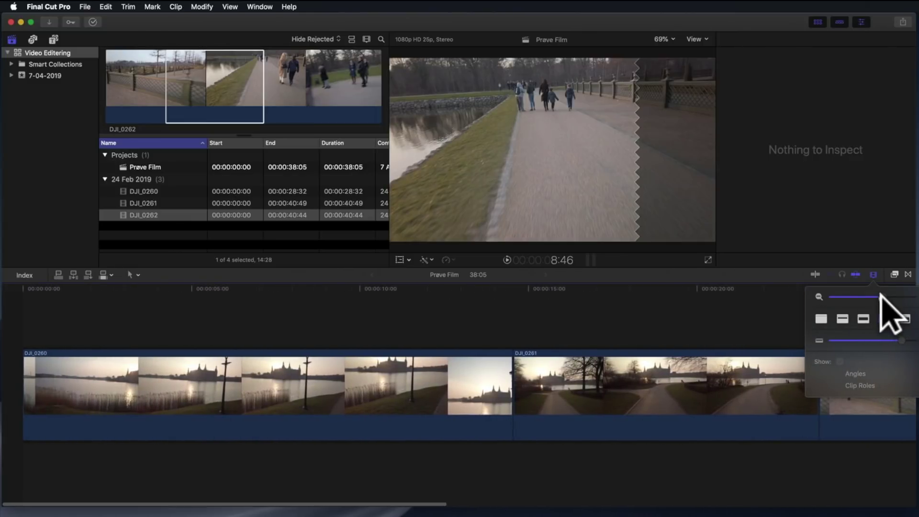
drag(881, 298, 879, 299)
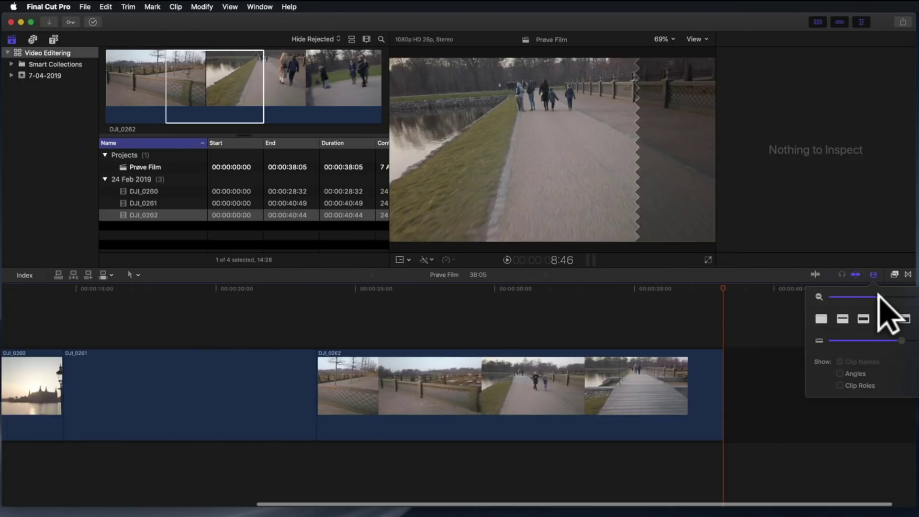
scroll(729, 345, left, 5)
scroll(723, 341, left, 5)
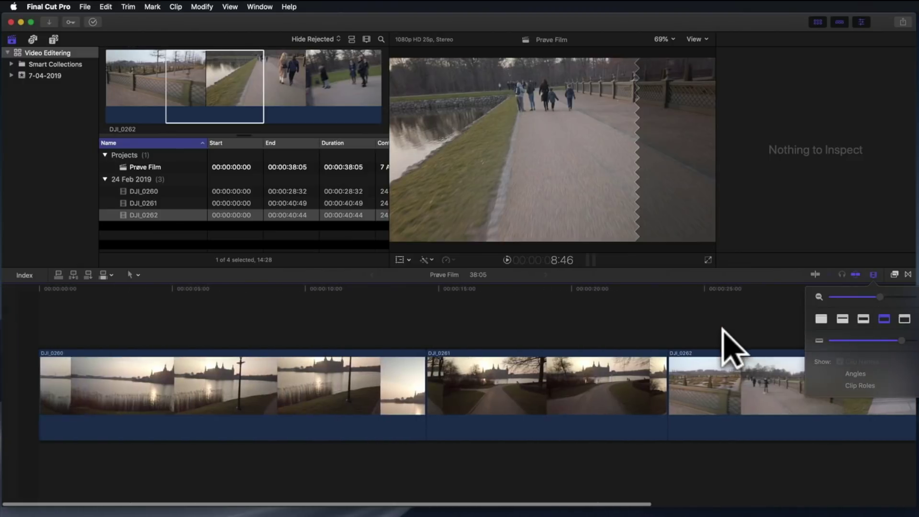
drag(880, 297, 870, 297)
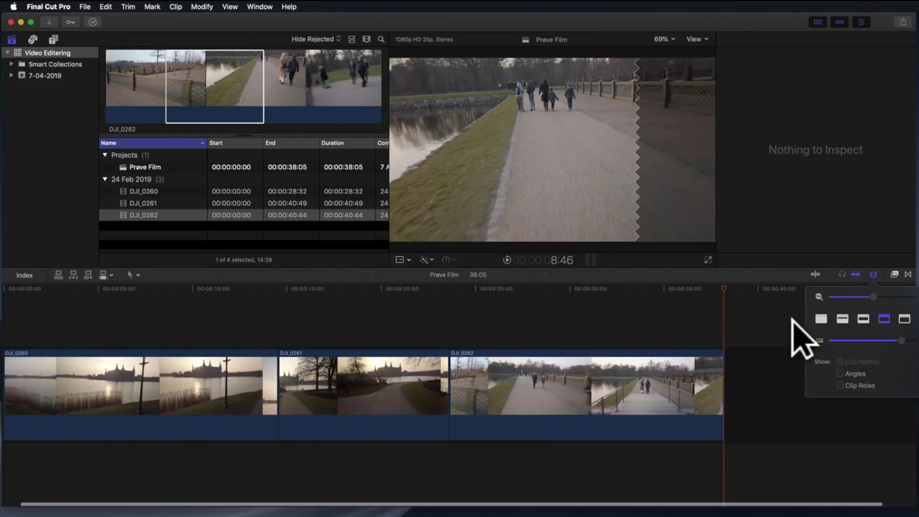
click(873, 274)
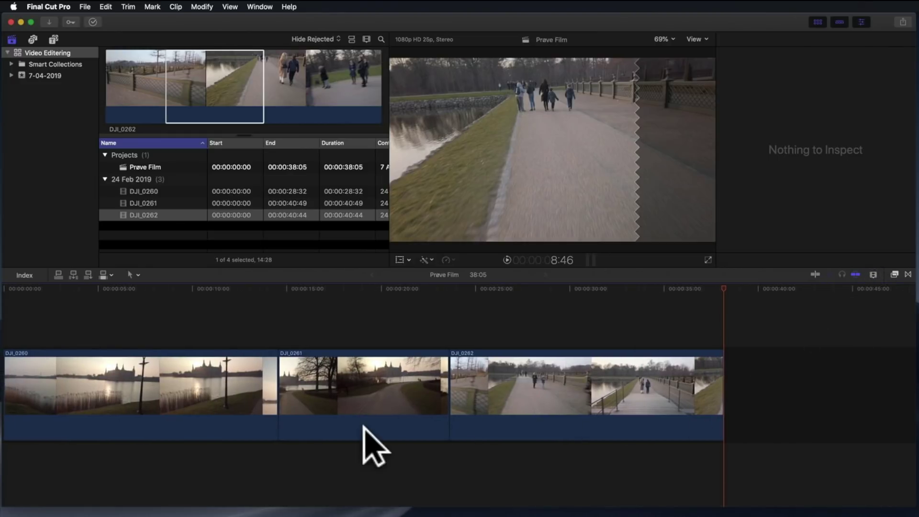
scroll(364, 433, left, 2)
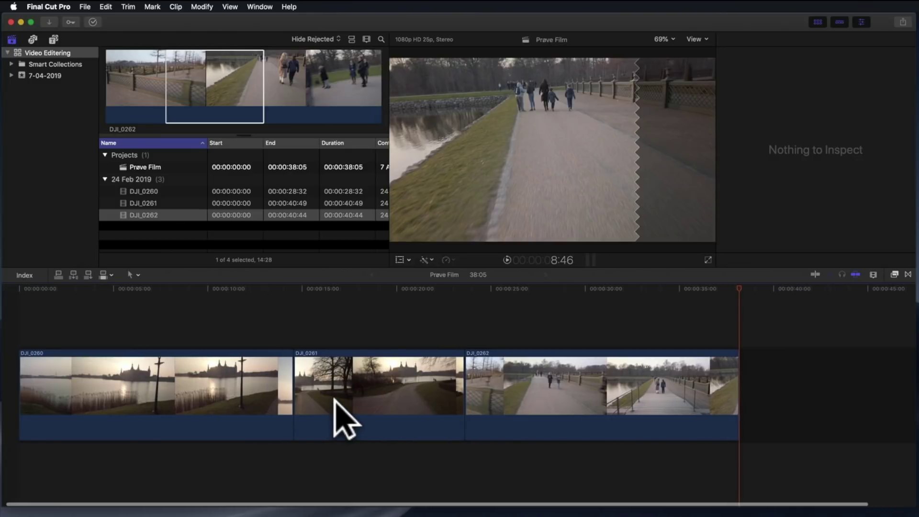
Step: Move DJI_0261 to the start of the timeline, ahead of DJI_0260 and DJI_0262
click(158, 334)
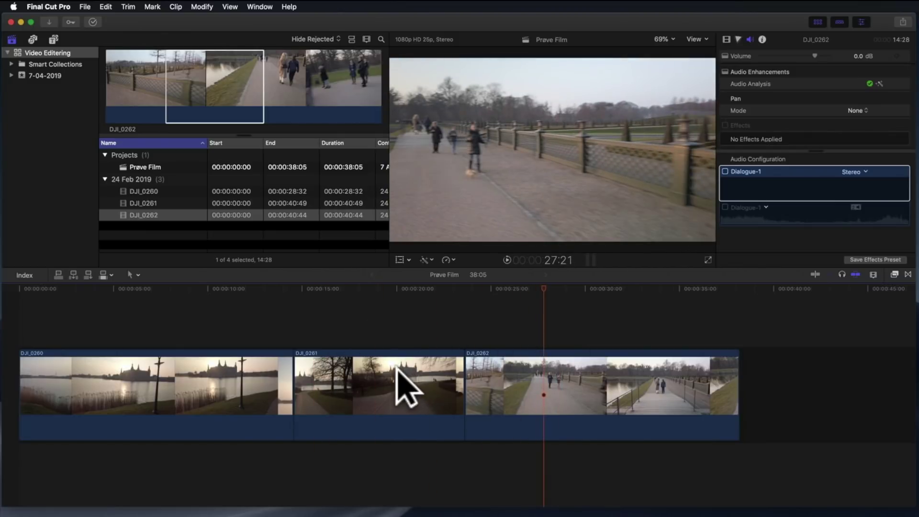
mouse_move(385, 372)
mouse_down()
mouse_move(171, 384)
mouse_move(93, 398)
mouse_up()
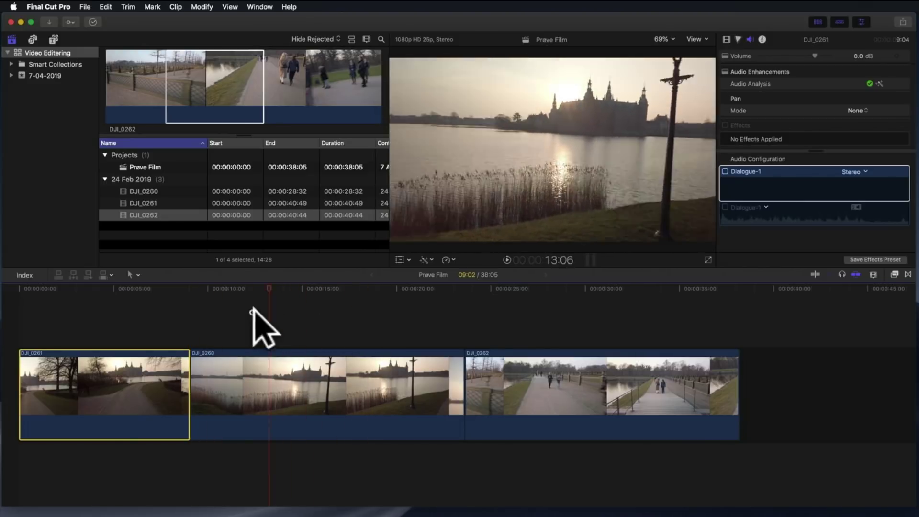
click(189, 326)
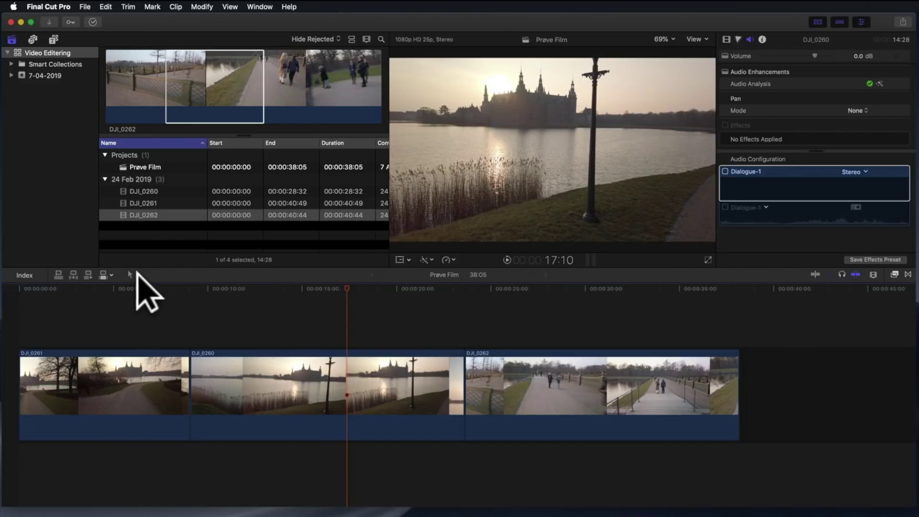
click(138, 275)
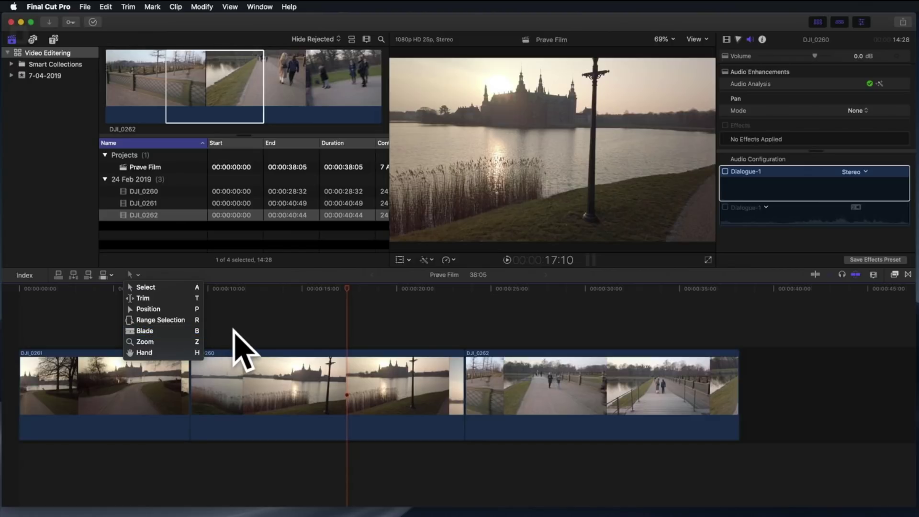
Step: Blade DJI_0260 near 16 seconds and play back over the cut to review it
key(b)
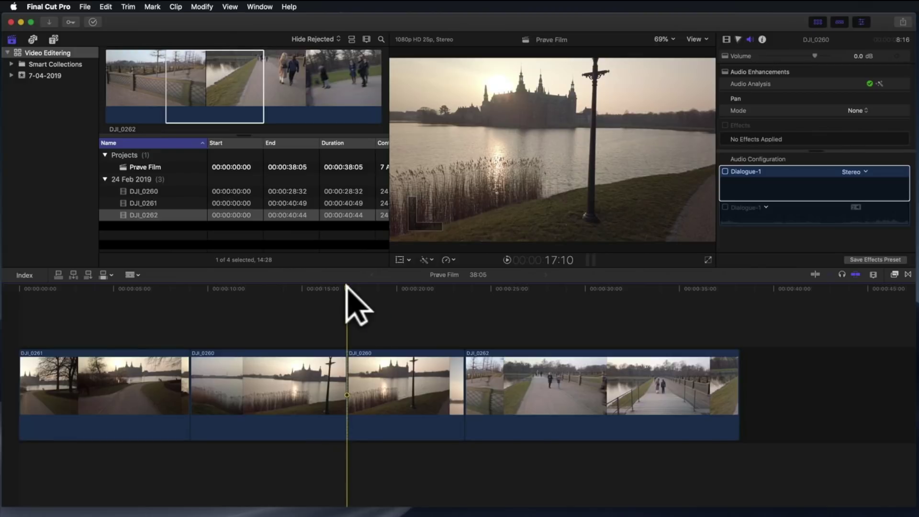
click(319, 305)
key(a)
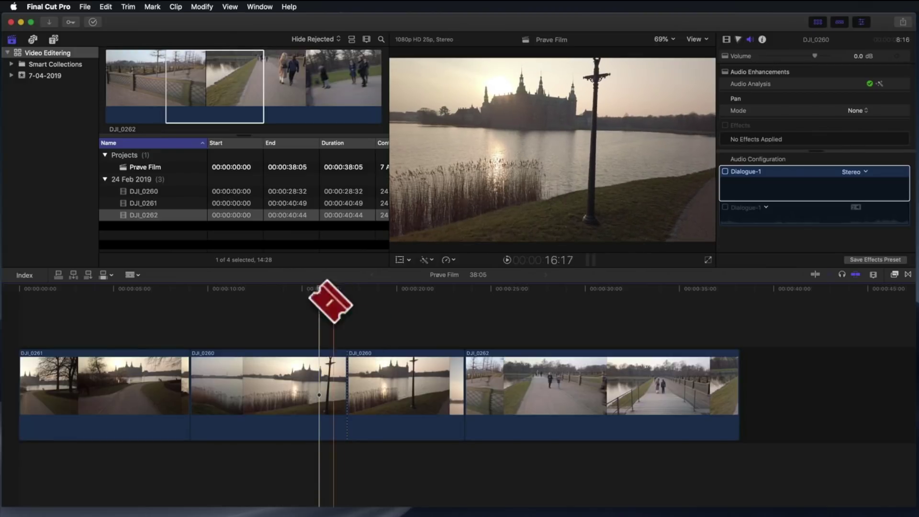
click(341, 287)
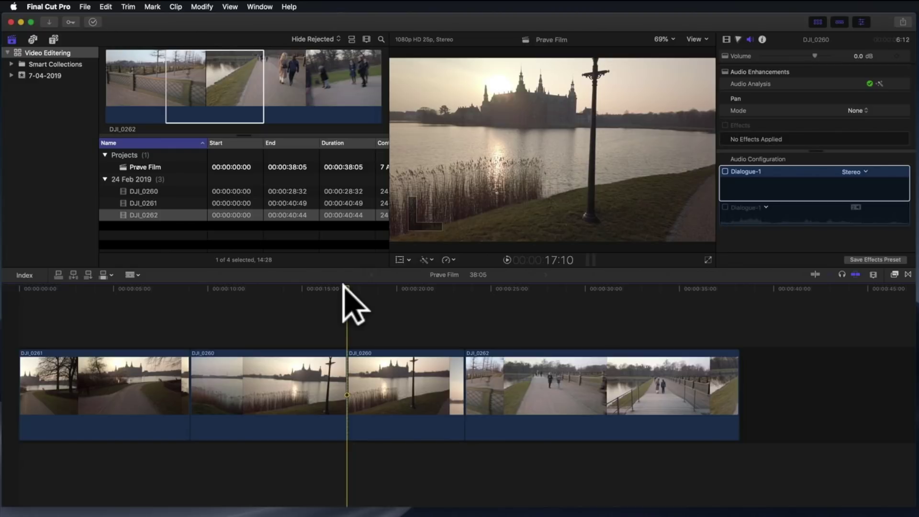
key(l)
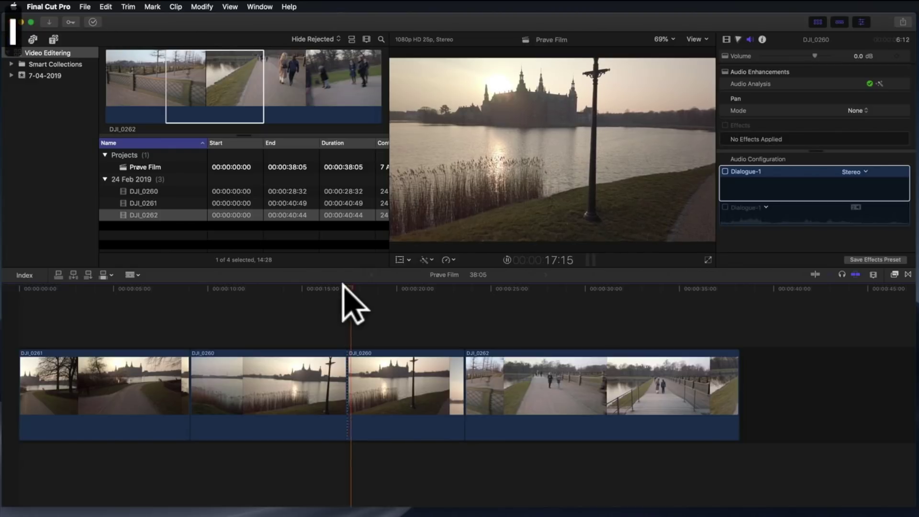
key(j)
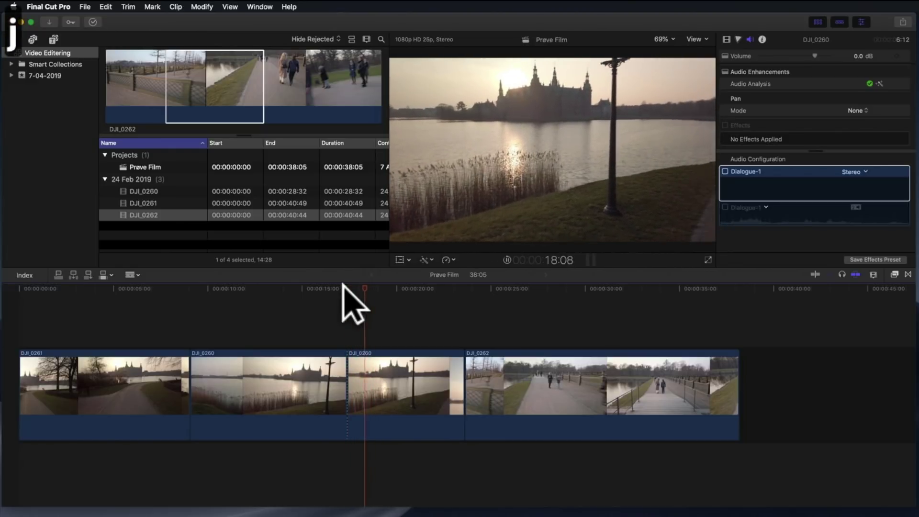
key(l)
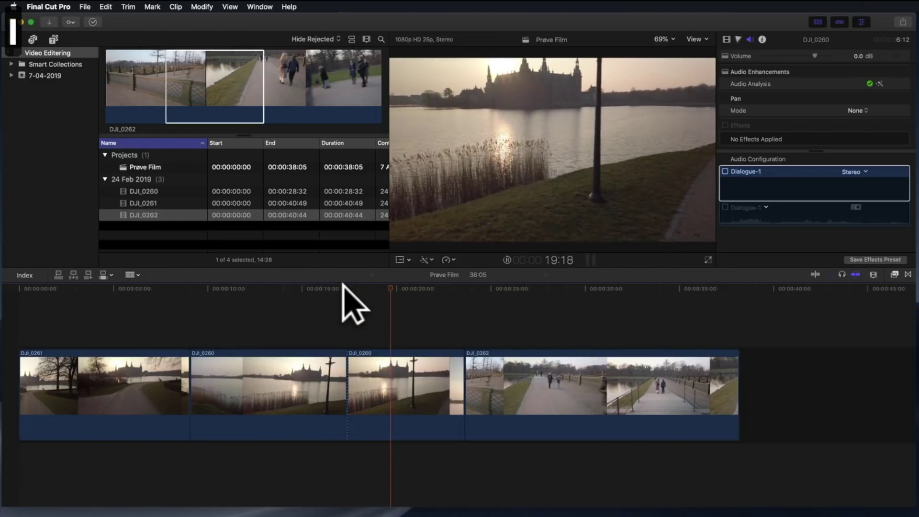
key(l)
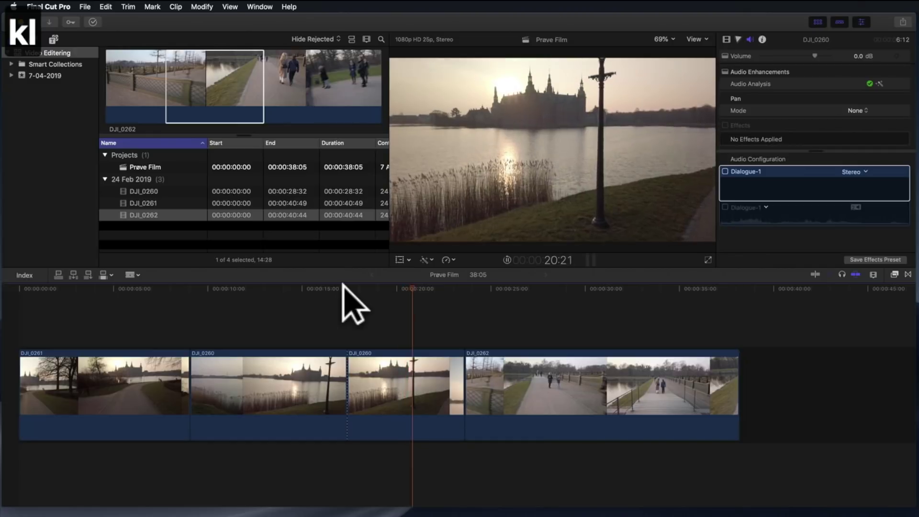
key(j)
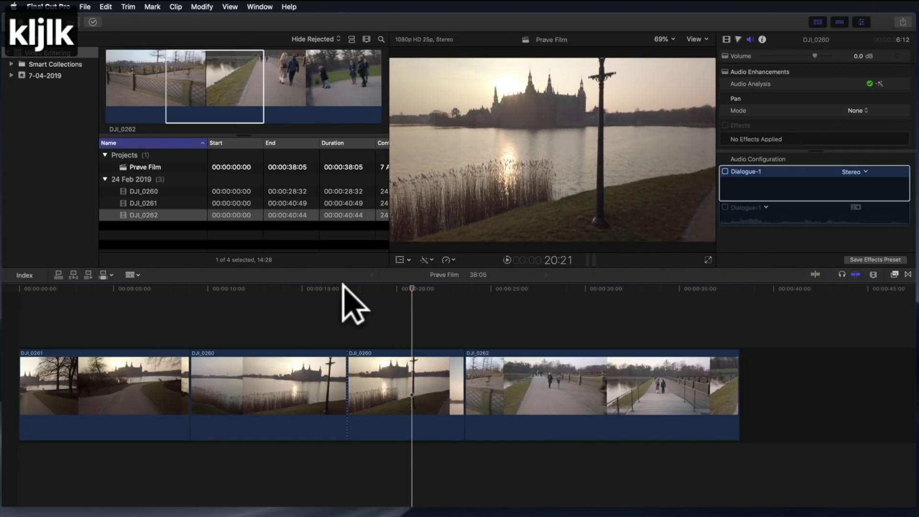
Step: Blade DJI_0260 a second time near 20 seconds
key(b)
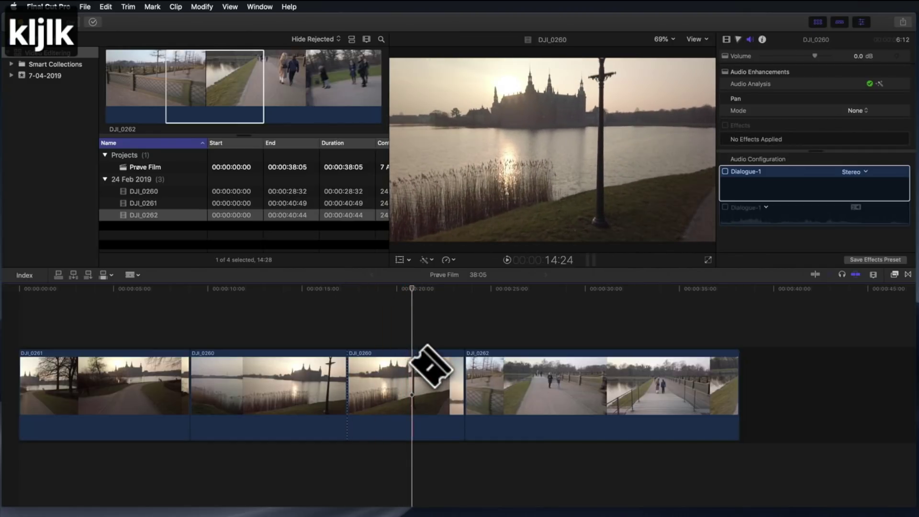
click(286, 289)
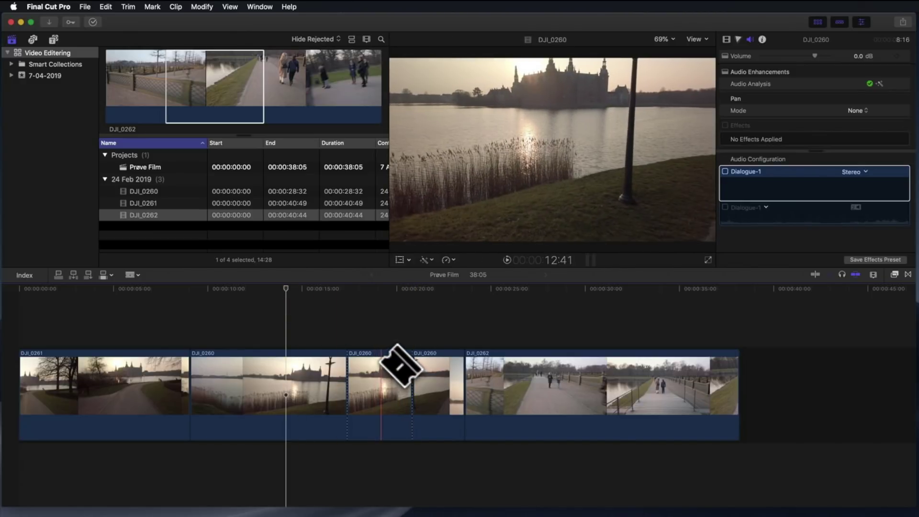
click(137, 275)
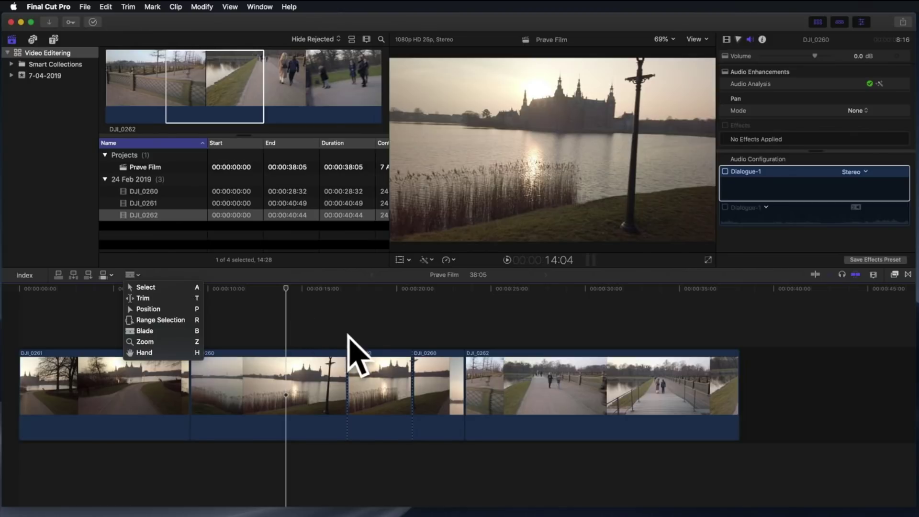
Step: Delete the 3:22 middle piece of DJI_0260, closing the gap
key(a)
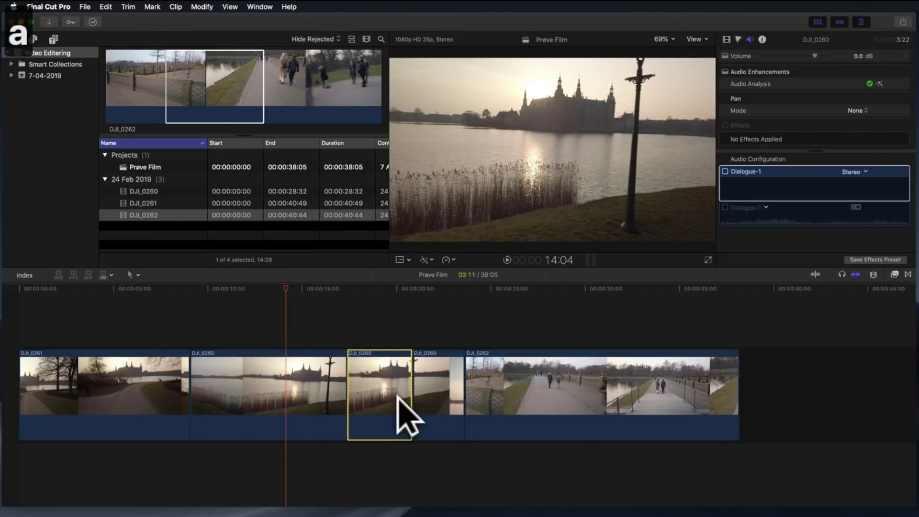
scroll(385, 354, left, 1)
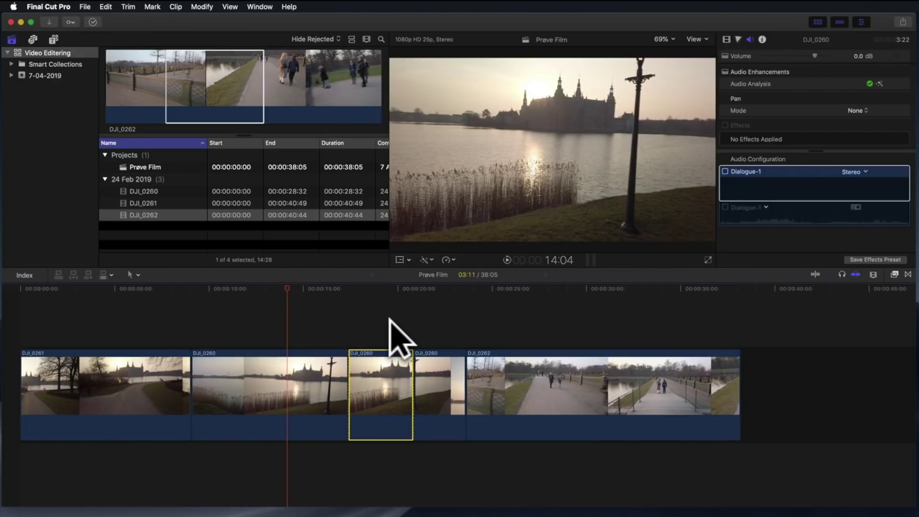
key(Delete)
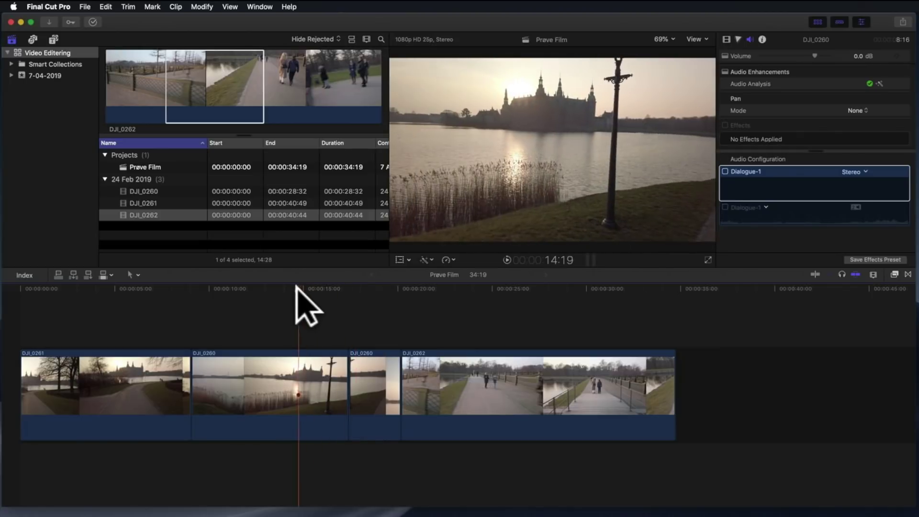
Step: Review the DJI_0260 join, then trim the first piece 10 frames shorter
key(space)
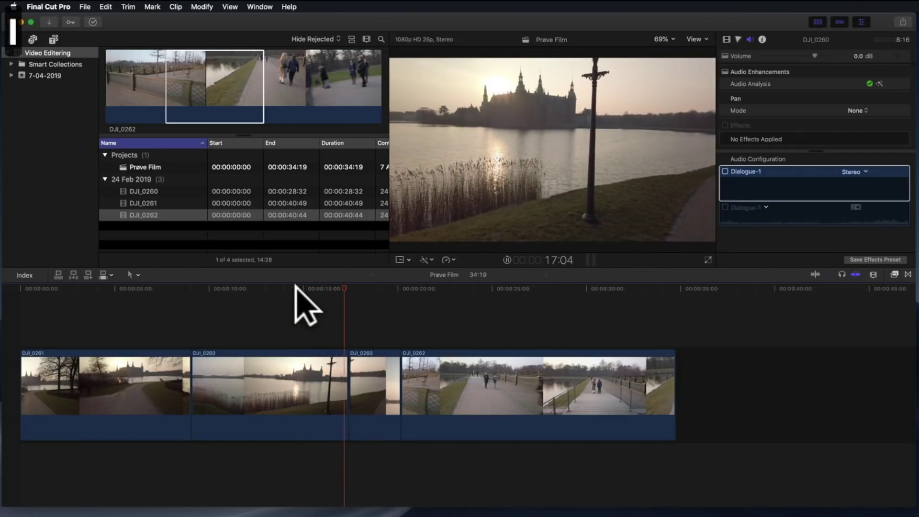
key(j)
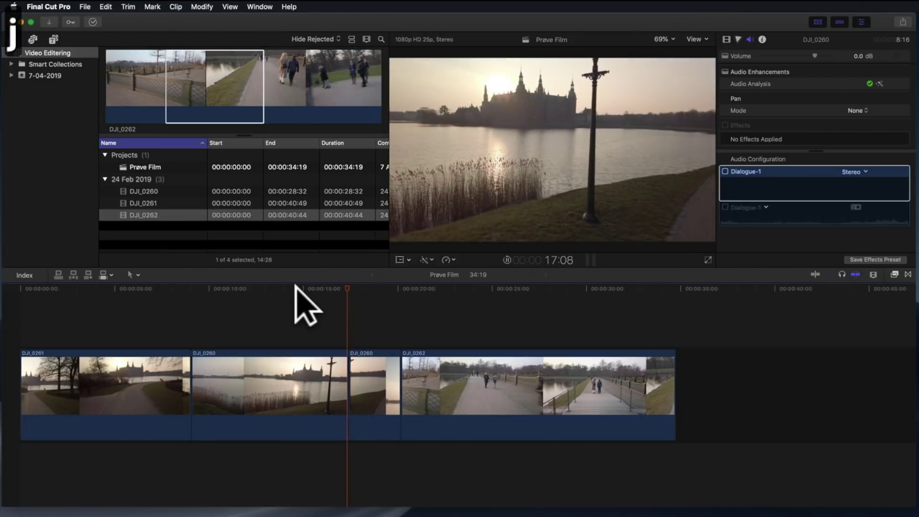
key(l)
key(j)
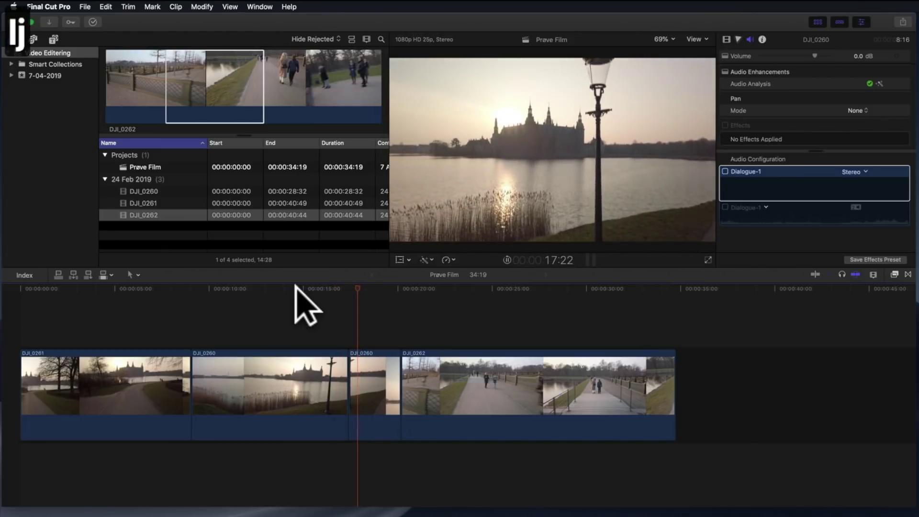
key(k)
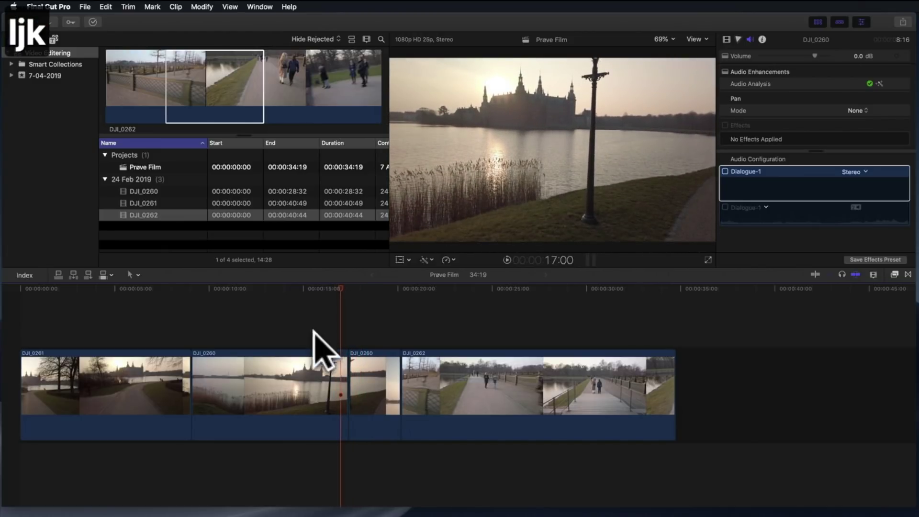
click(317, 361)
drag(344, 366, 340, 366)
key(space)
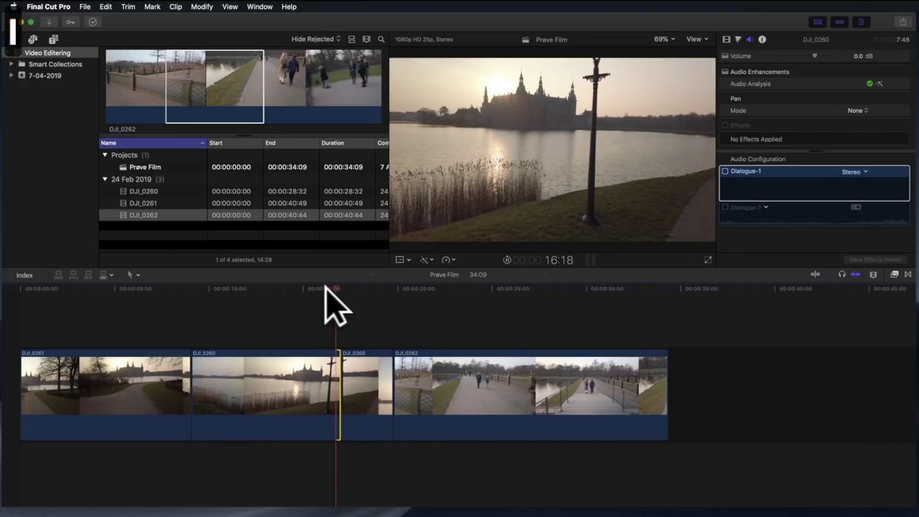
key(j)
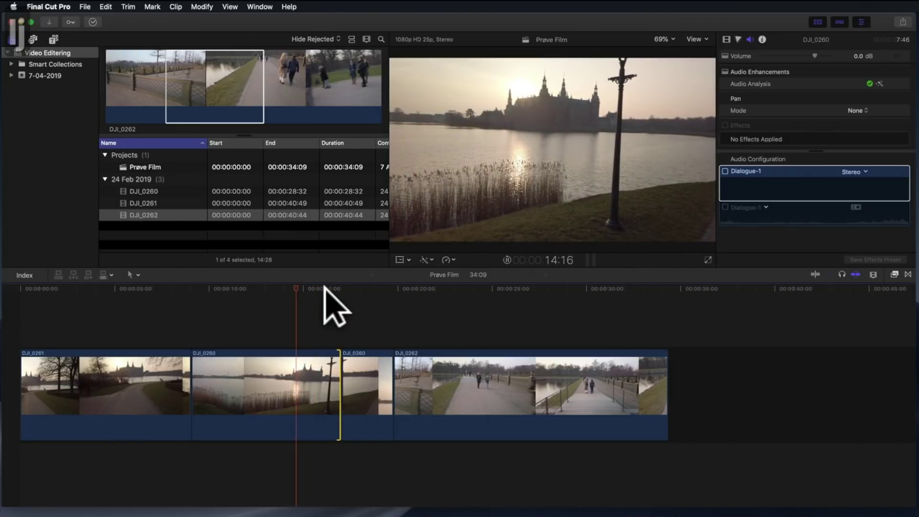
key(l)
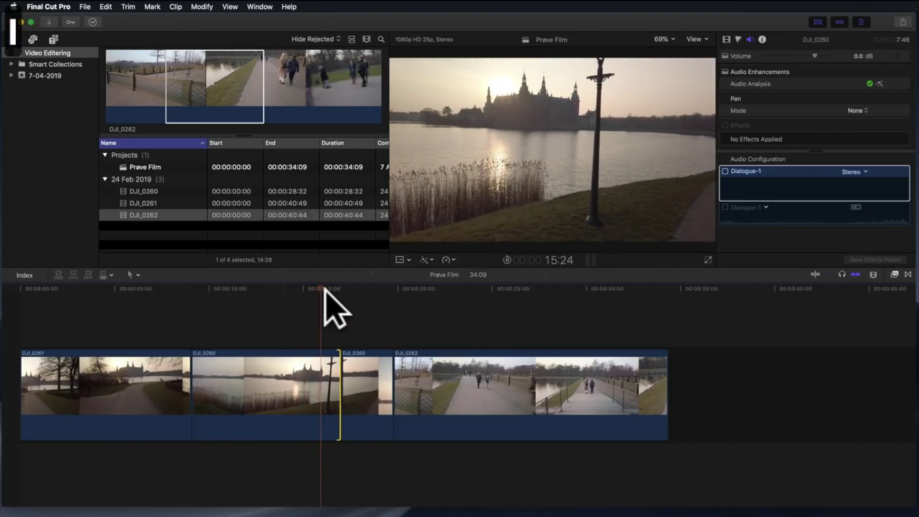
Step: Trim the join 8 frames earlier, bringing the film to 33:15, and replay it
drag(340, 368, 327, 369)
click(290, 328)
key(space)
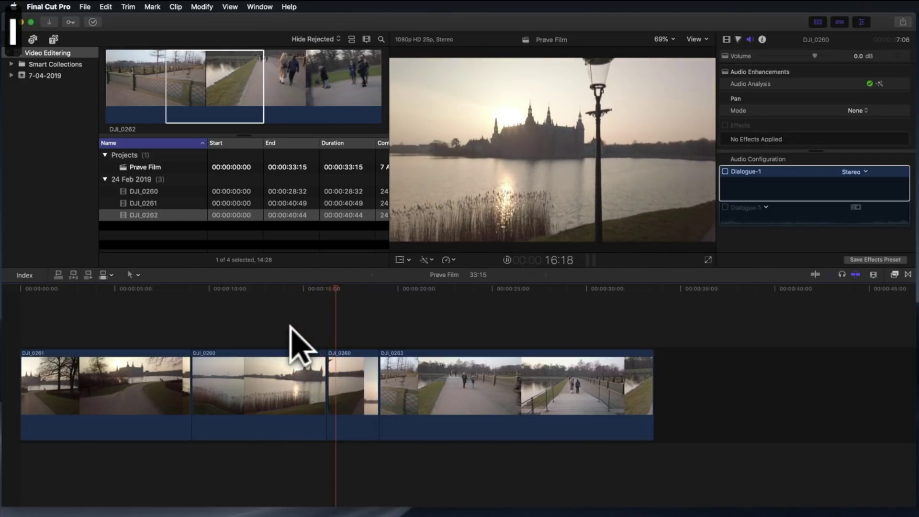
key(k)
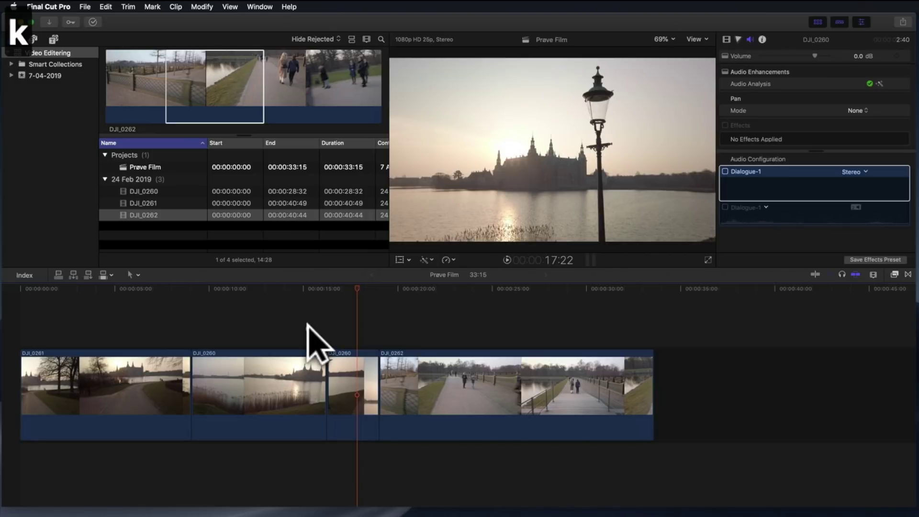
click(307, 324)
key(l)
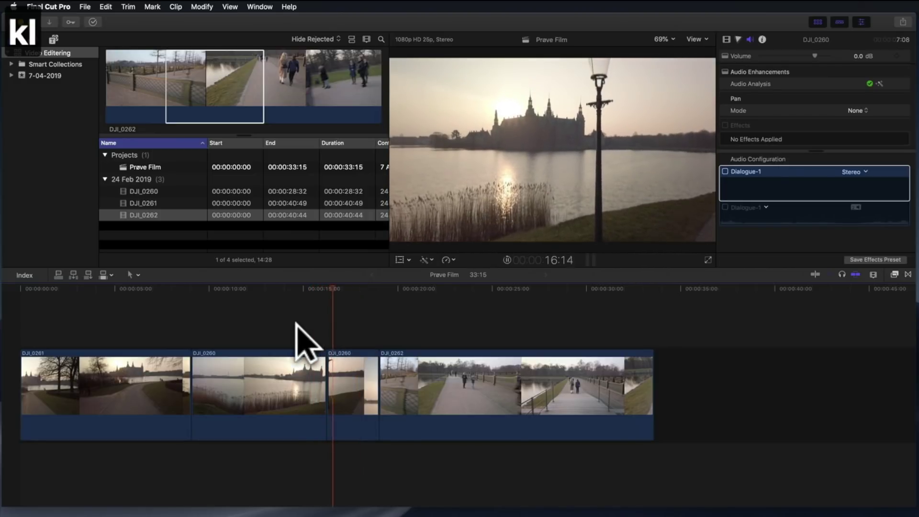
key(k)
click(303, 325)
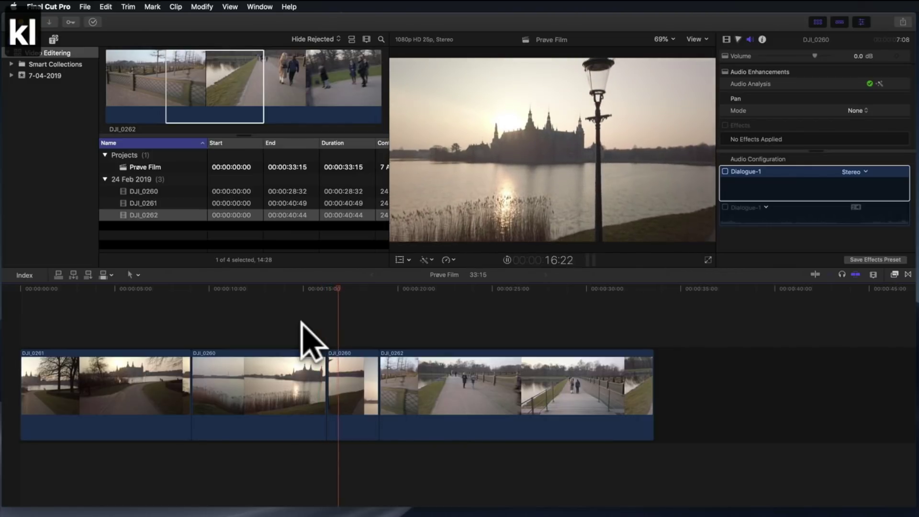
key(k)
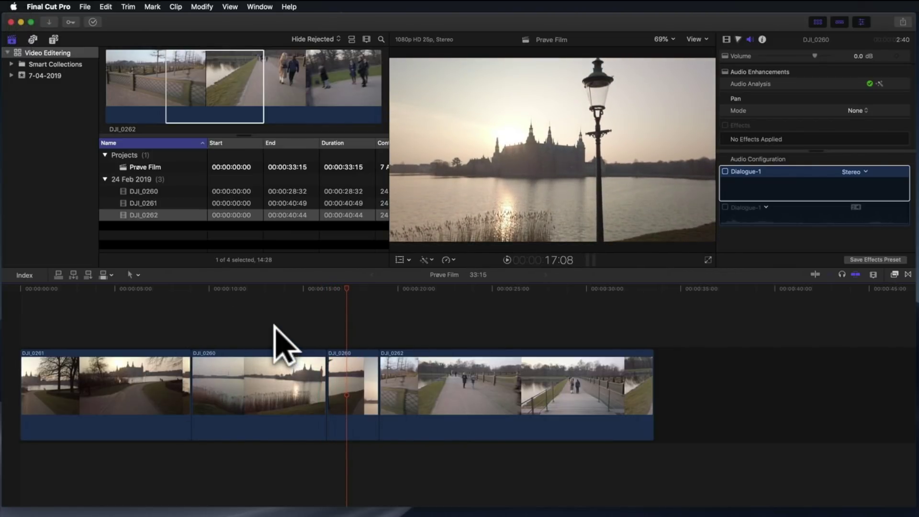
Step: Select DJI_0262 and add cross dissolves to both its edits with Command-T
mouse_move(331, 288)
mouse_down()
mouse_move(266, 288)
mouse_move(365, 285)
mouse_move(287, 294)
mouse_move(380, 305)
mouse_up()
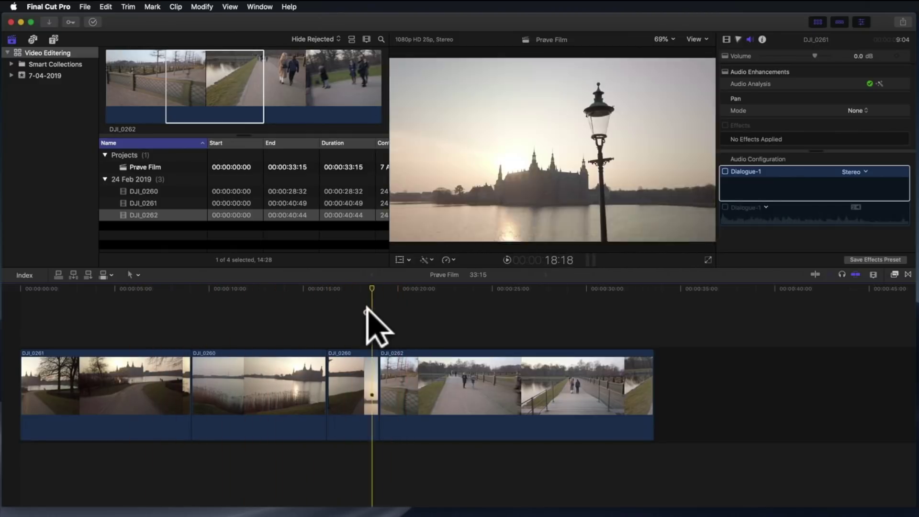
drag(381, 306, 382, 311)
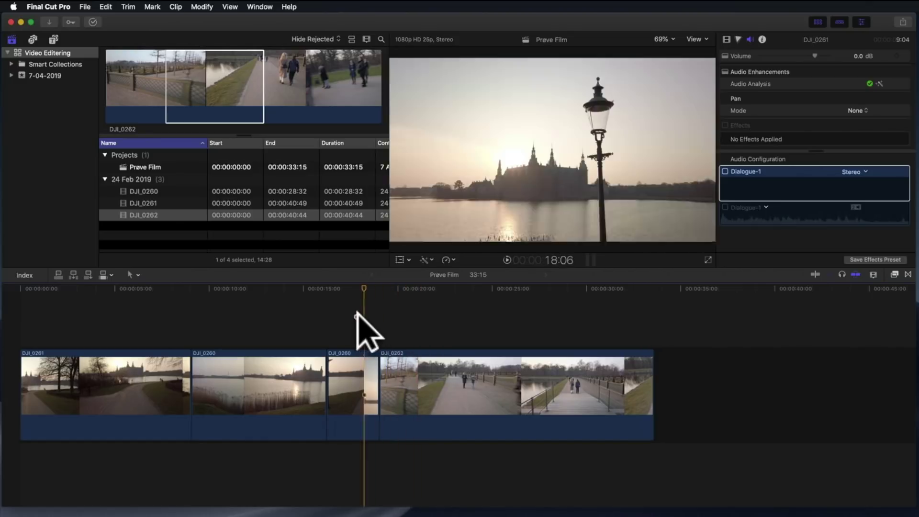
click(395, 367)
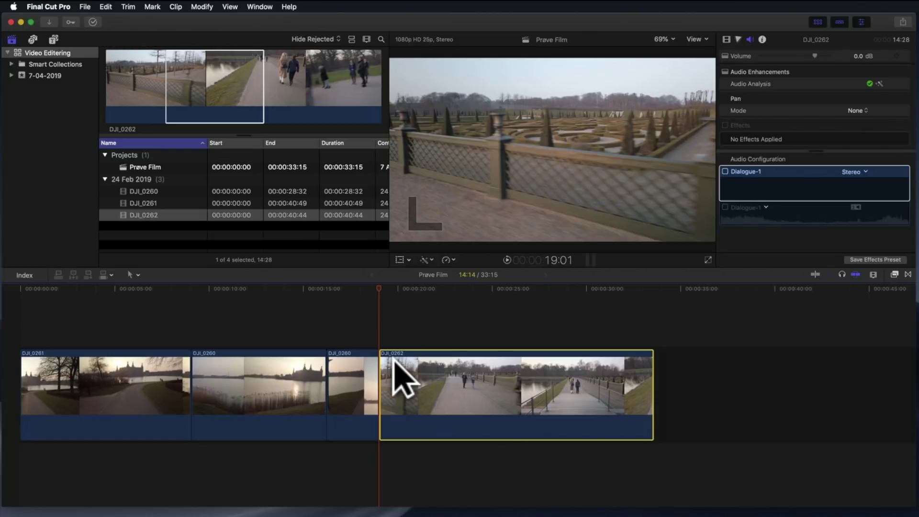
key(super+t)
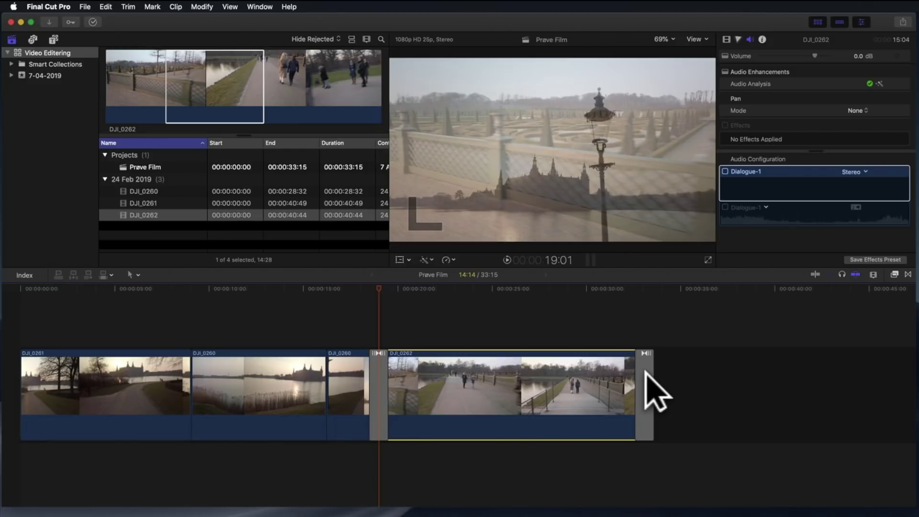
Step: Delete the cross dissolve after DJI_0262 at the end of the film
click(679, 342)
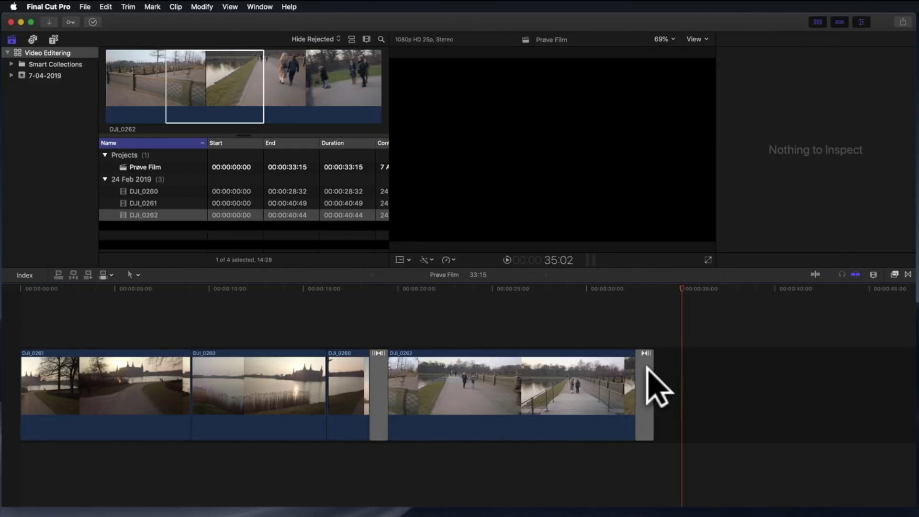
click(643, 369)
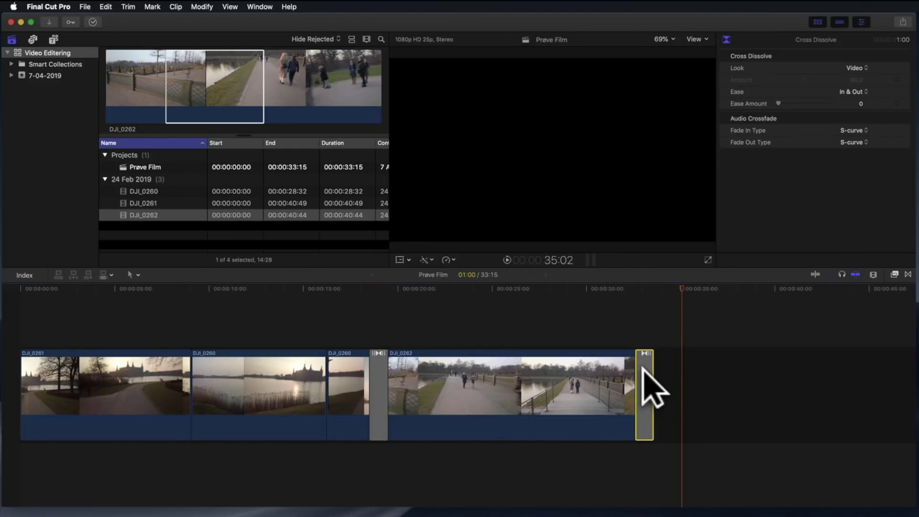
key(Delete)
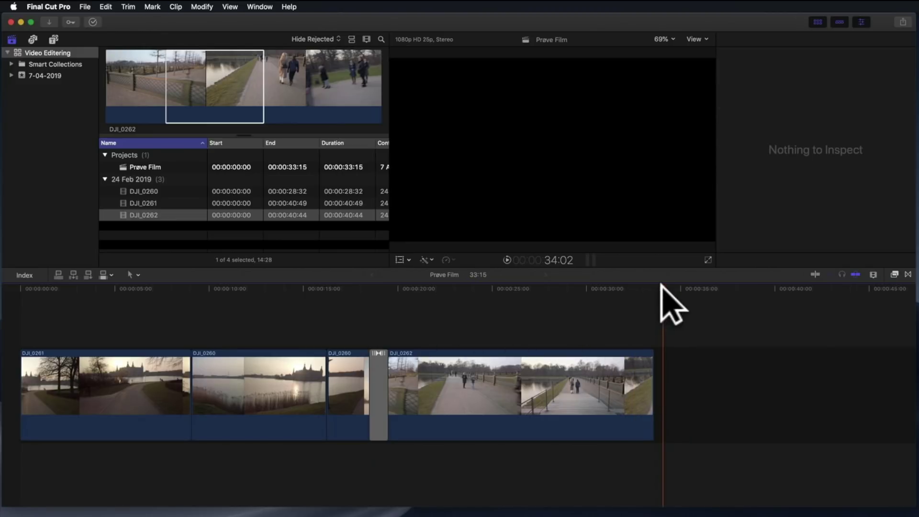
Step: Play the middle dissolve into DJI_0262 from around 17:08 to review it
click(368, 302)
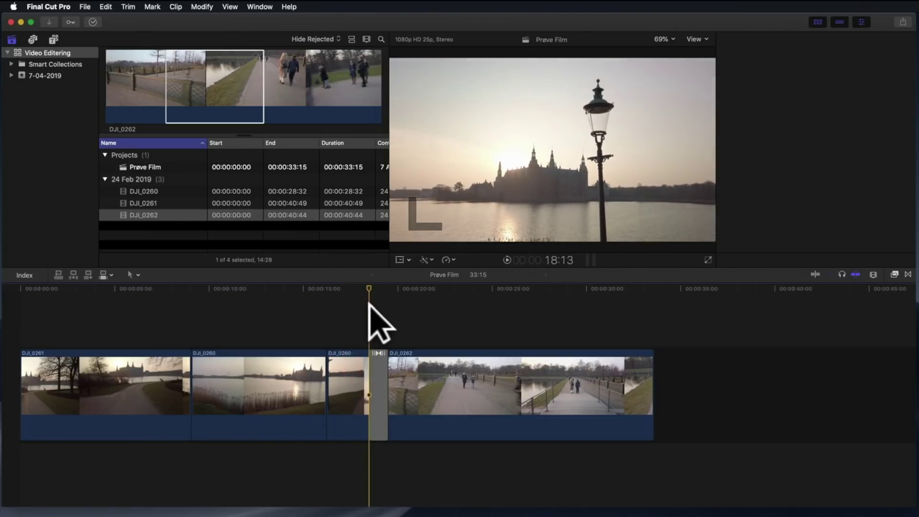
click(363, 311)
click(347, 311)
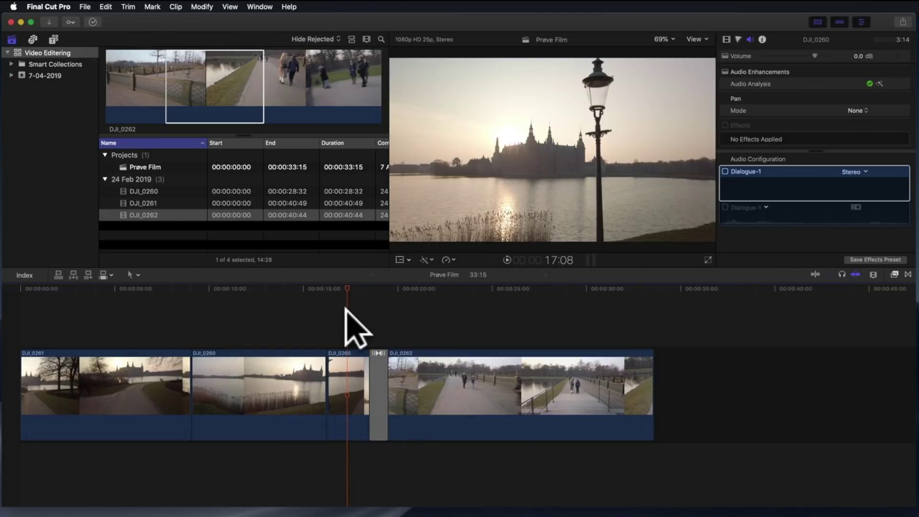
key(space)
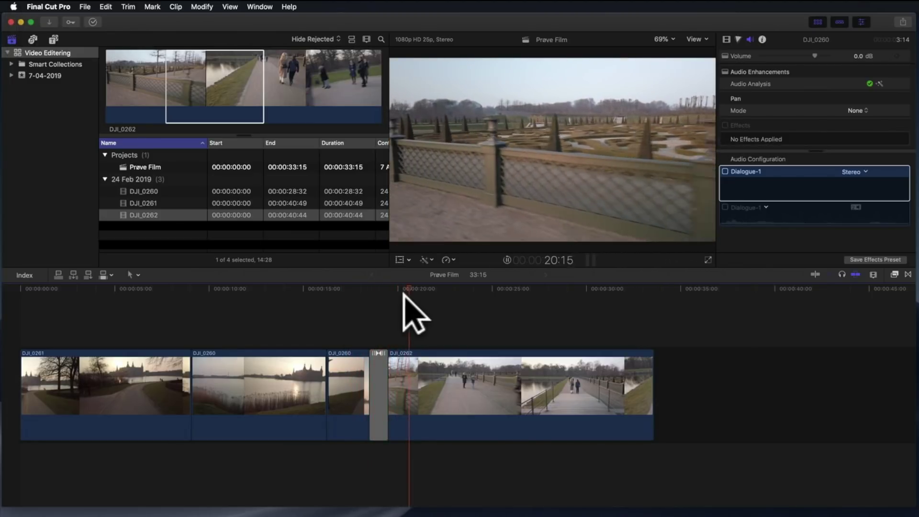
click(353, 308)
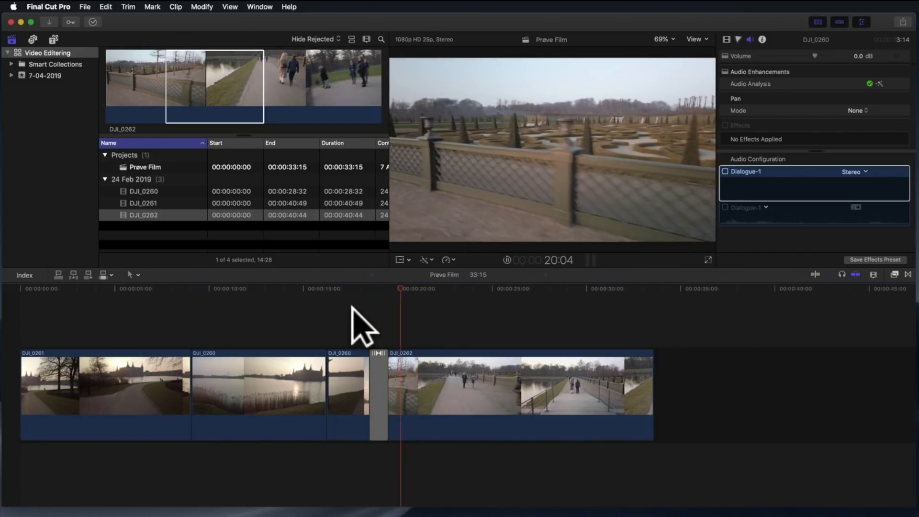
key(k)
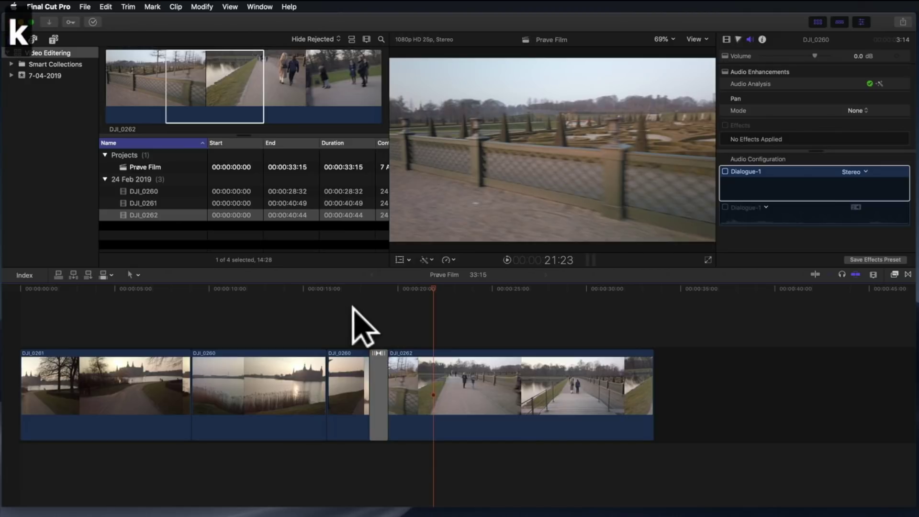
click(355, 309)
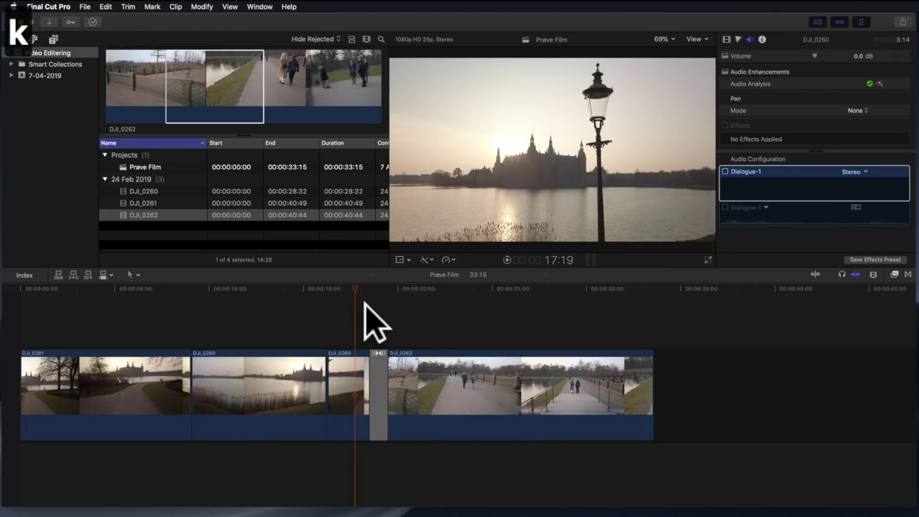
key(l)
click(405, 304)
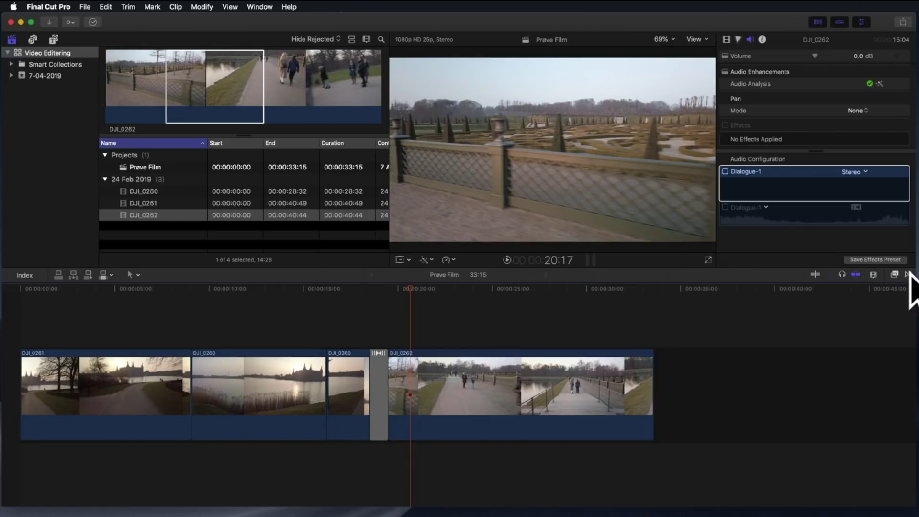
Step: Show the Lights transitions, put the playhead at the DJI_0261–DJI_0260 cut, and pick Lens Flare
click(909, 273)
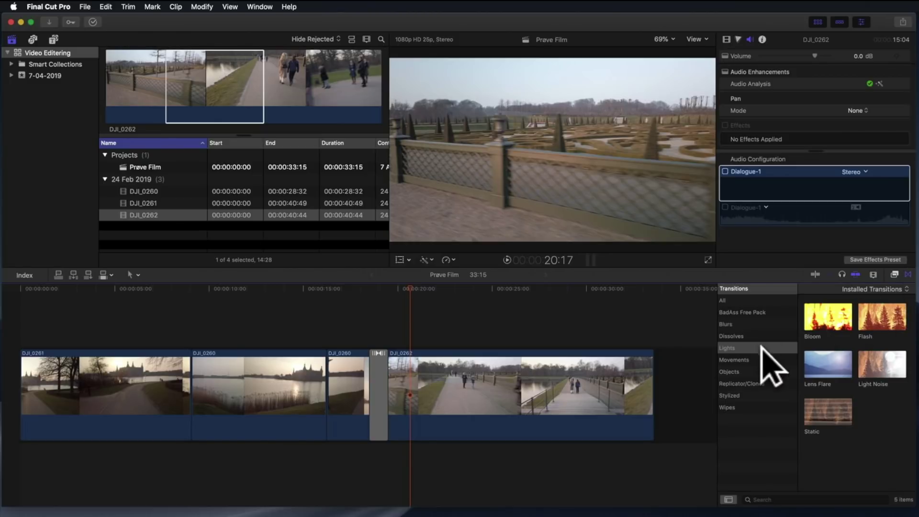
click(731, 360)
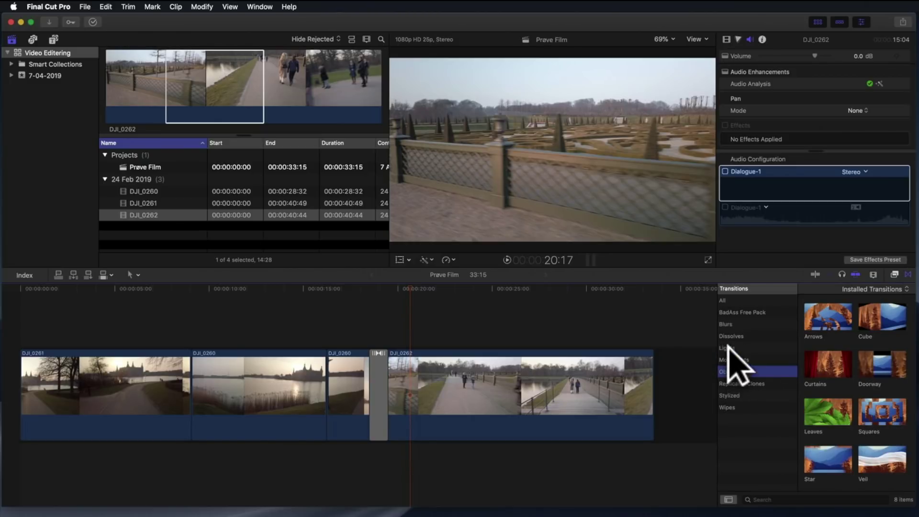
click(729, 348)
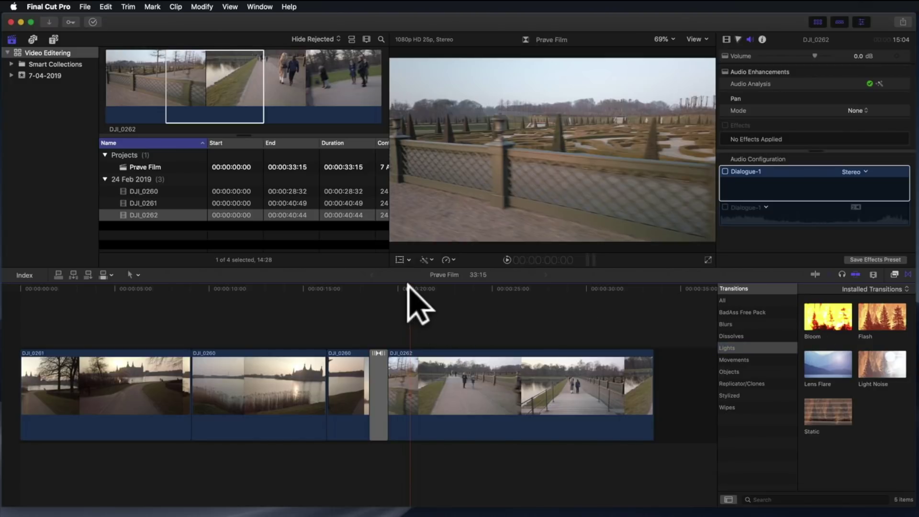
click(180, 293)
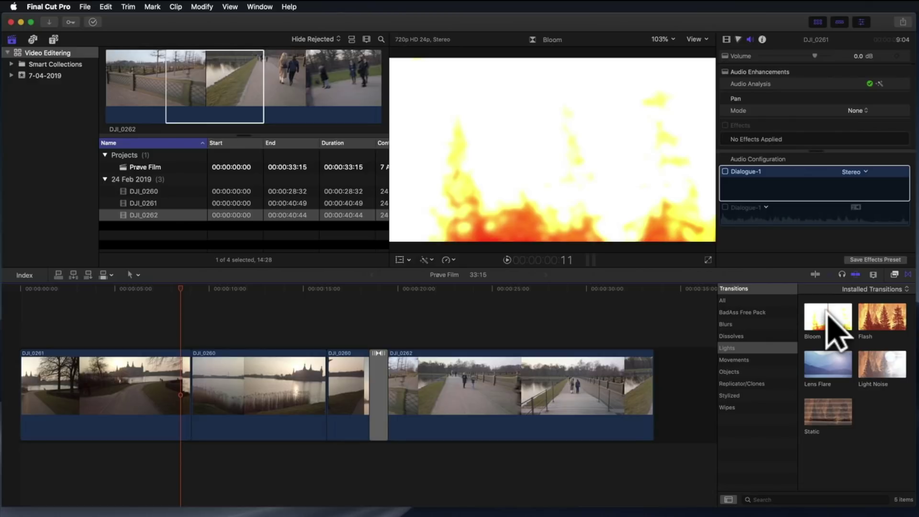
click(825, 363)
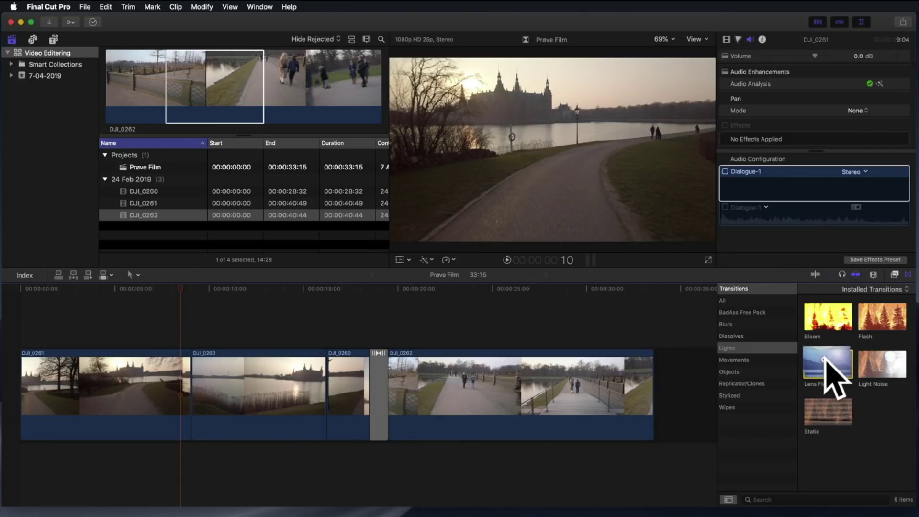
Step: Drop Lens Flare between DJI_0261 and DJI_0260, review it with J, K, L, then delete it
drag(827, 358, 184, 399)
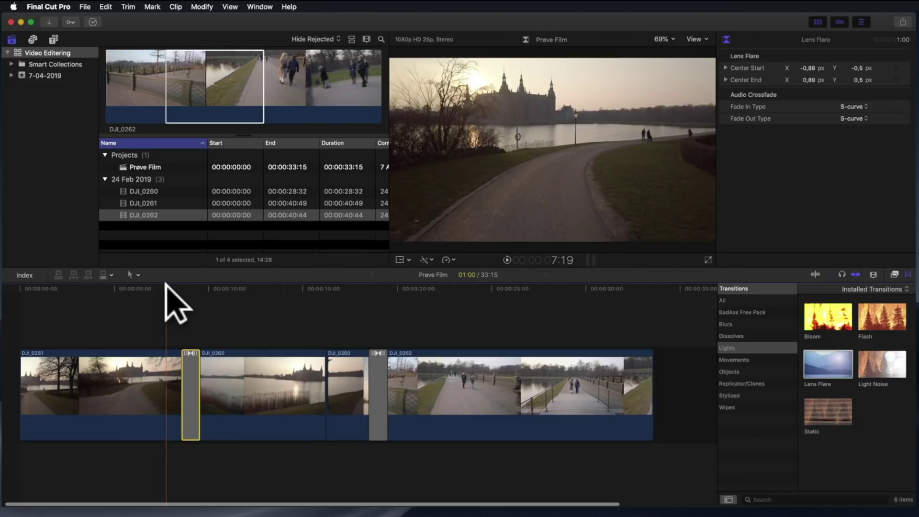
key(space)
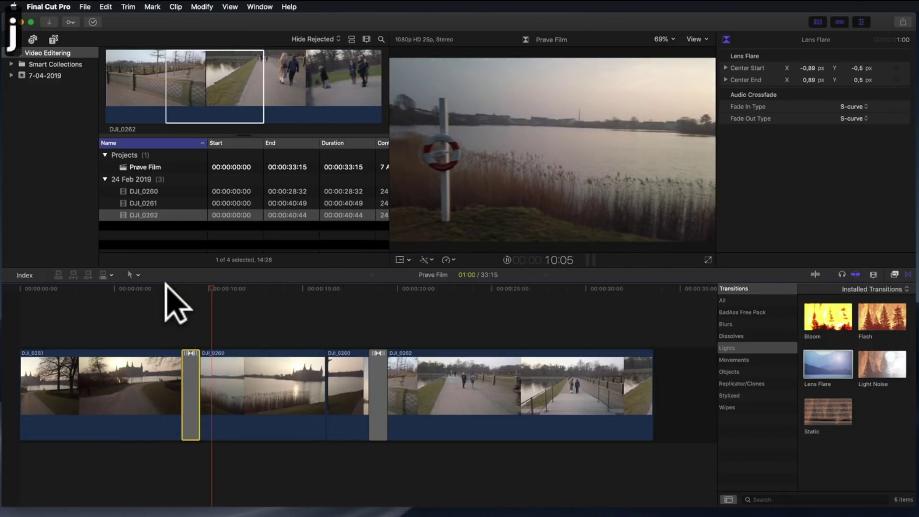
key(j)
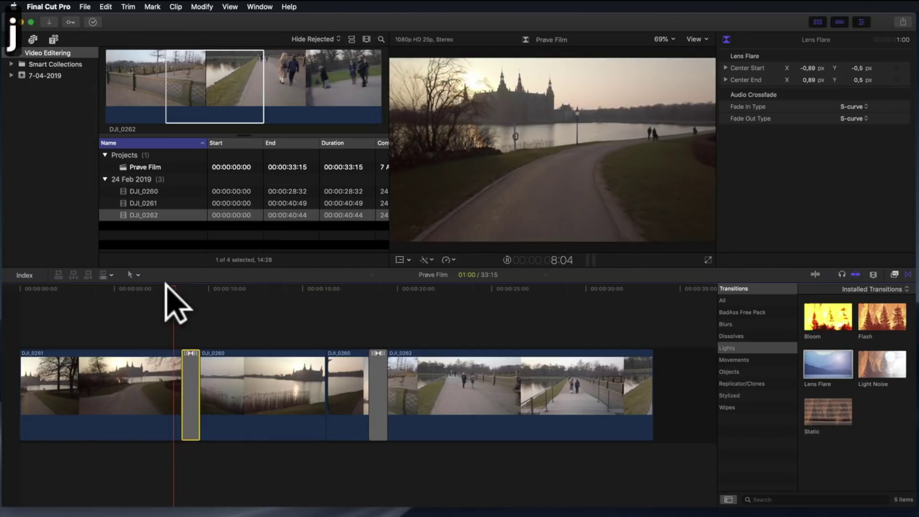
key(l)
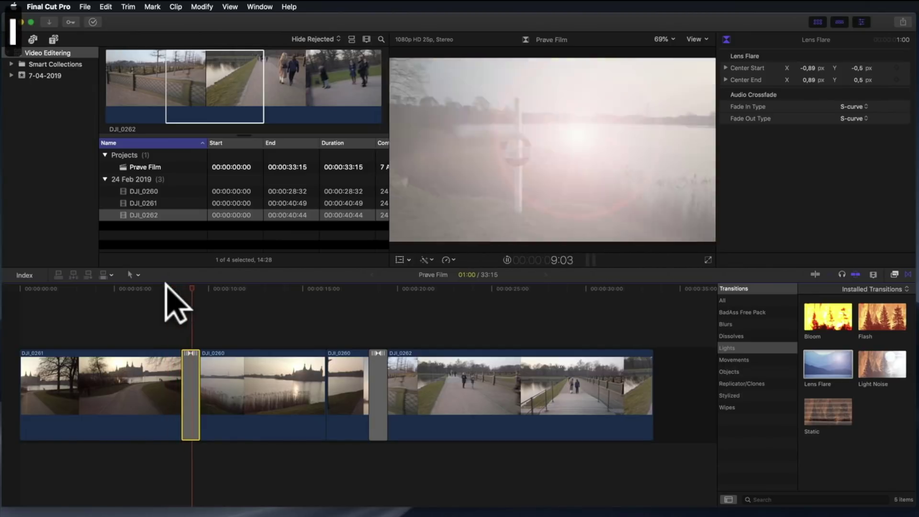
key(j)
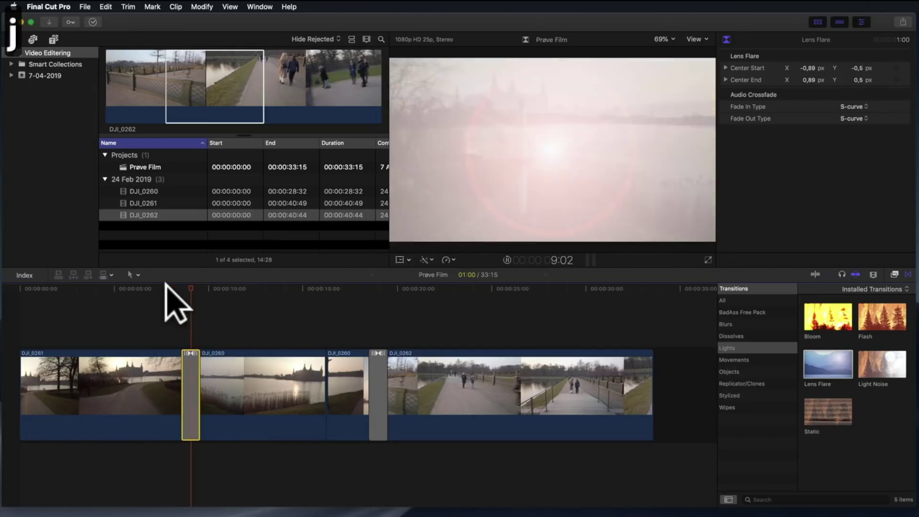
key(l)
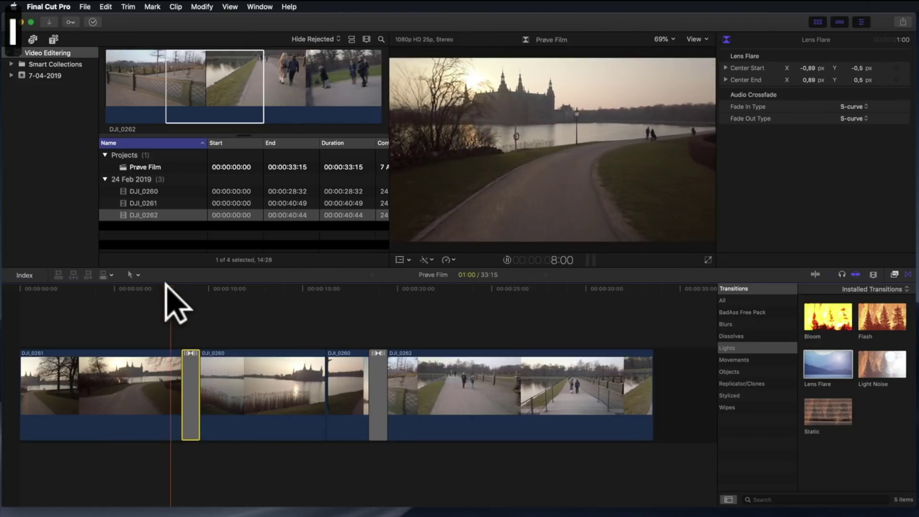
key(k)
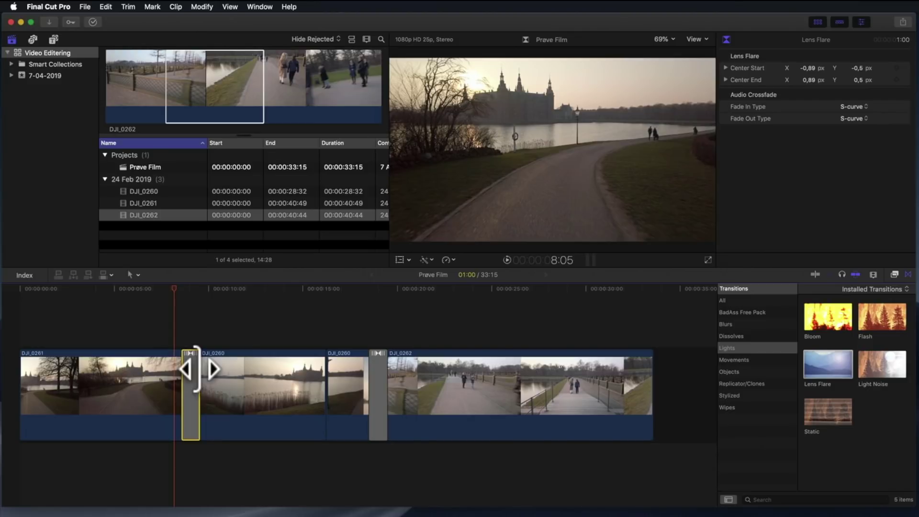
key(Delete)
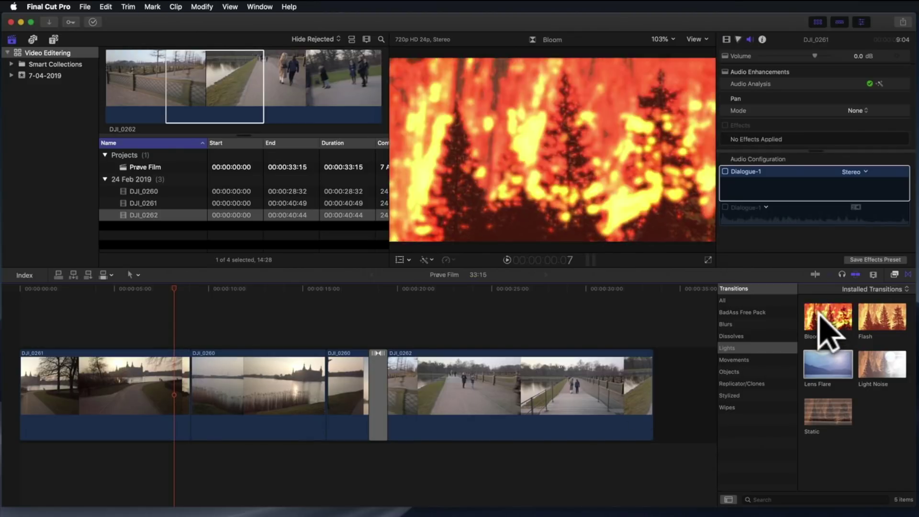
Step: Place a Bloom transition between DJI_0261 and DJI_0260 and play it back
drag(820, 311, 181, 396)
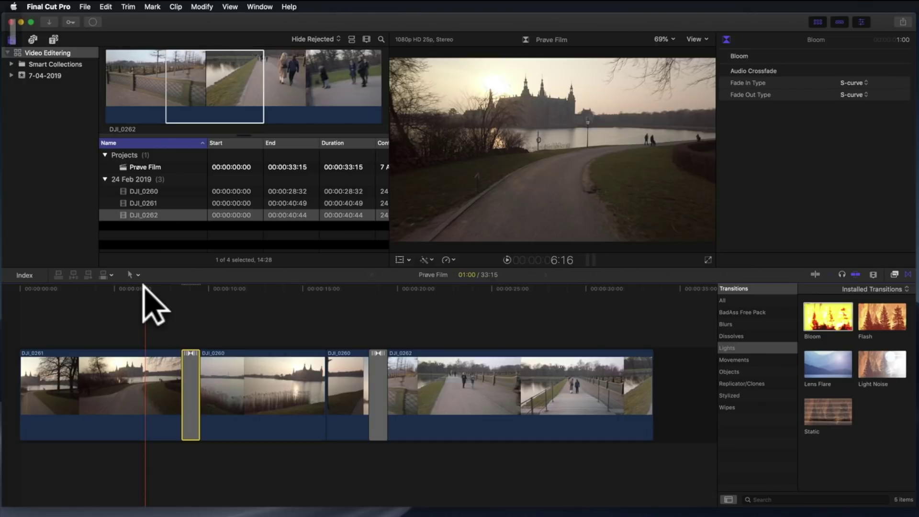
key(space)
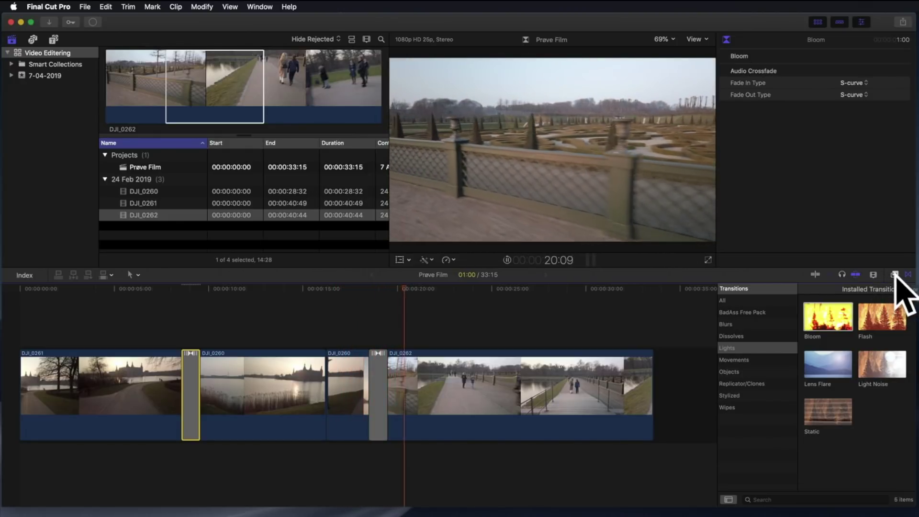
key(k)
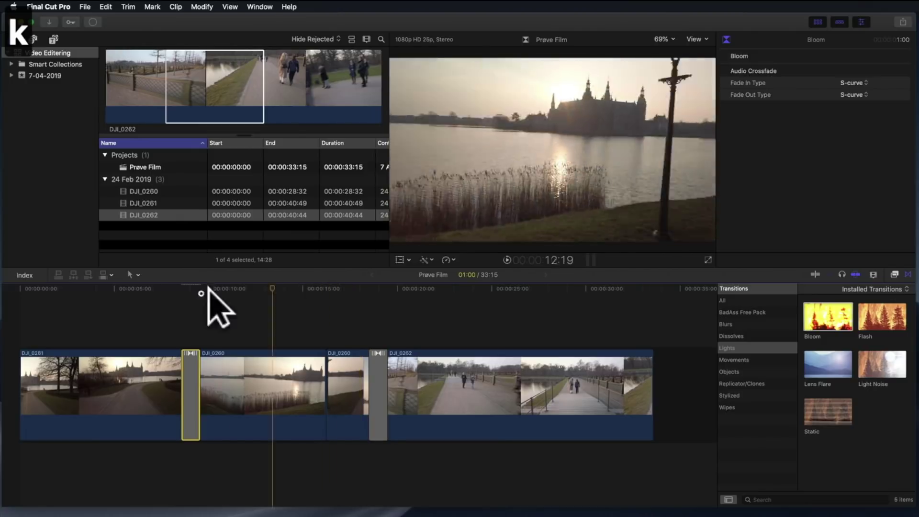
click(87, 307)
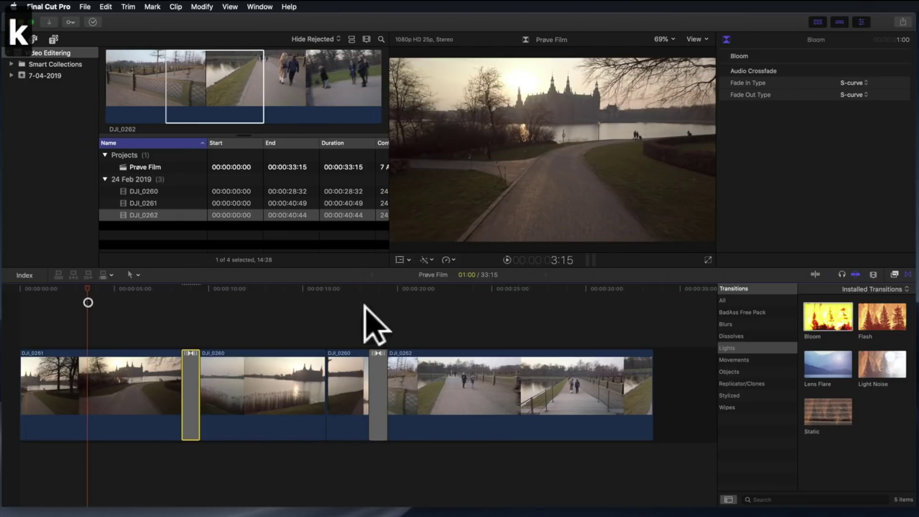
click(894, 274)
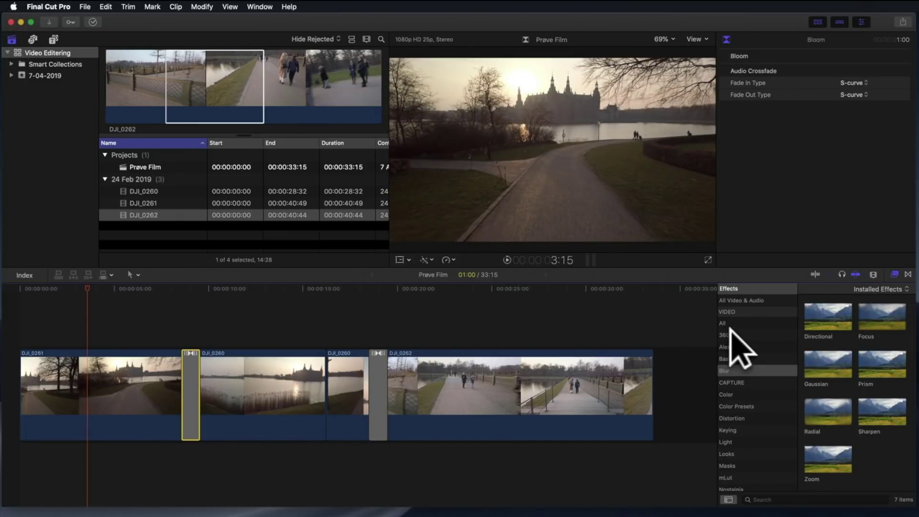
Step: Browse the effects list and look through the Looks effects
scroll(752, 359, down, 2)
scroll(752, 378, down, 2)
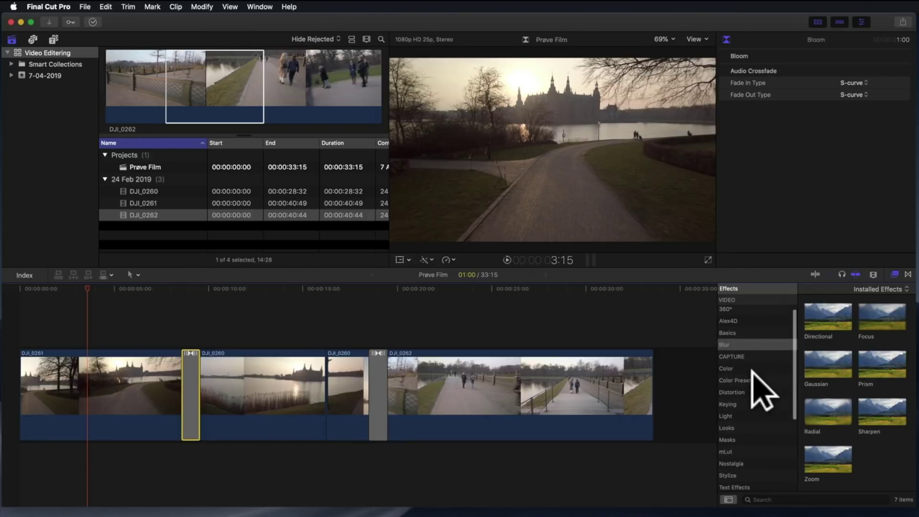
scroll(752, 378, down, 2)
scroll(750, 380, down, 2)
scroll(760, 402, up, 1)
scroll(760, 402, up, 1)
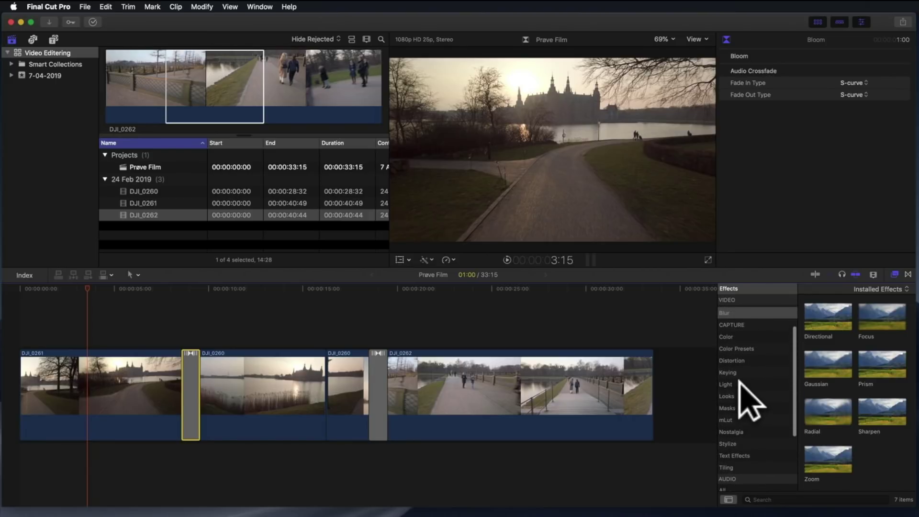
click(735, 395)
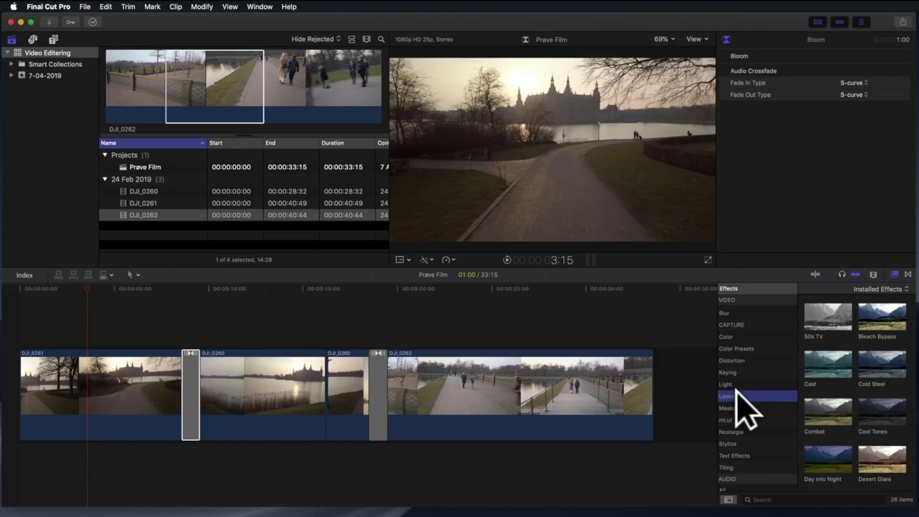
scroll(739, 397, down, 2)
scroll(766, 400, down, 3)
scroll(831, 401, down, 1)
scroll(829, 395, down, 2)
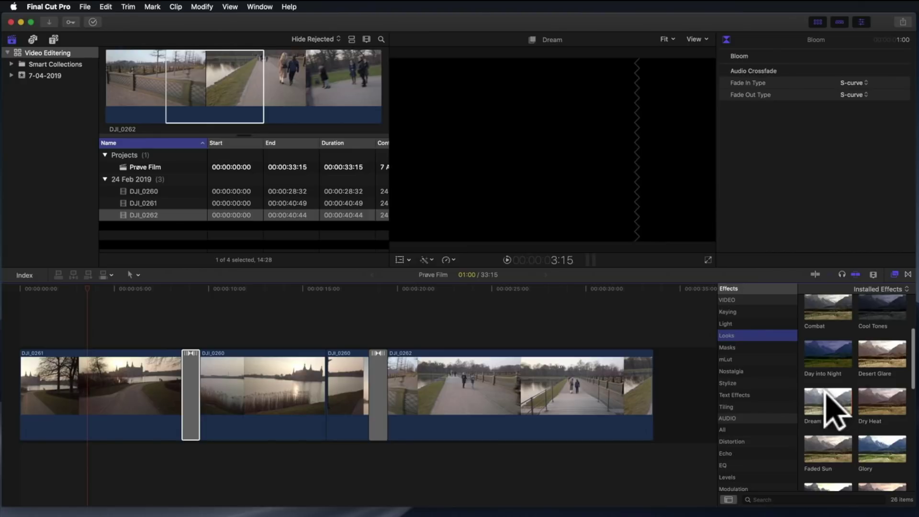
Step: Select the opening DJI_0261 clip and browse the Blur effects
click(103, 367)
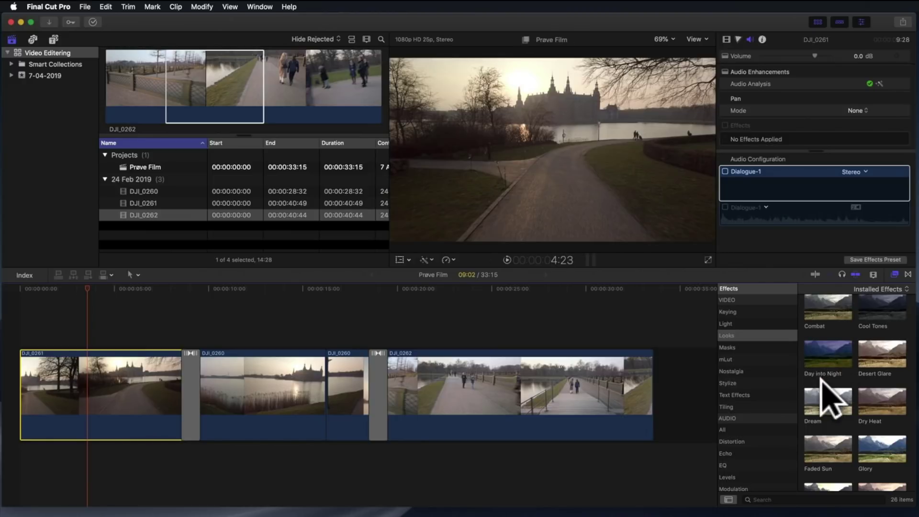
click(732, 370)
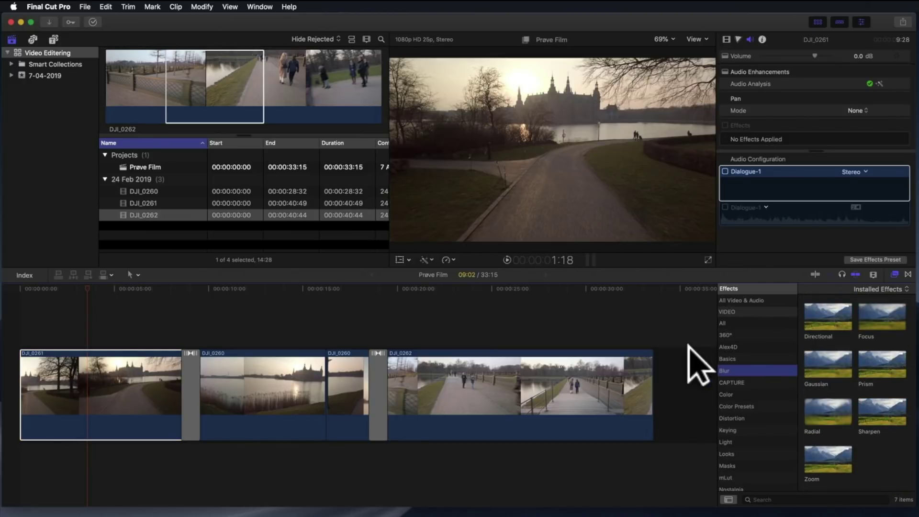
scroll(746, 379, down, 2)
scroll(745, 380, down, 2)
scroll(745, 381, down, 1)
scroll(743, 381, down, 1)
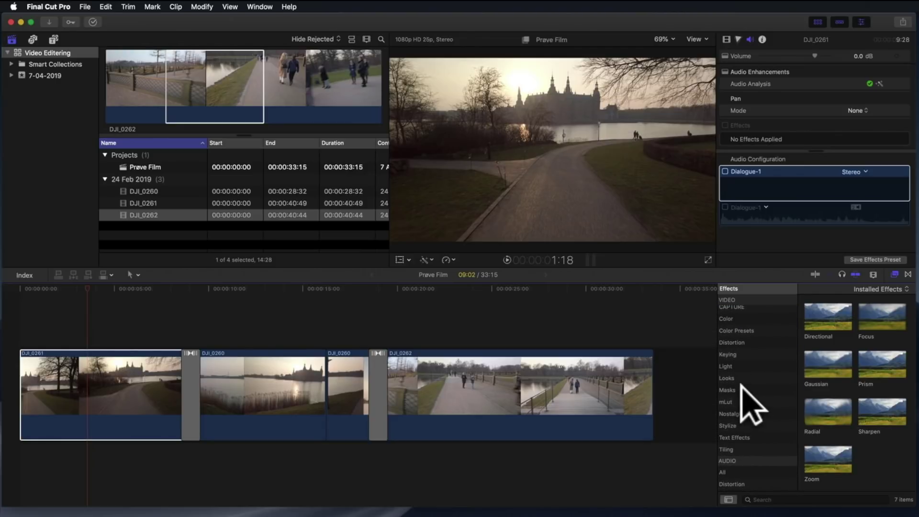
scroll(738, 368, up, 3)
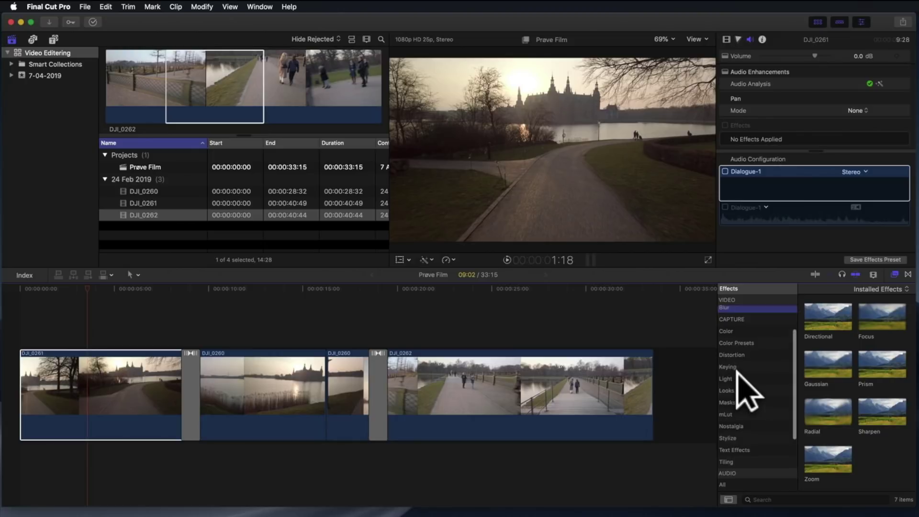
Step: Apply Colorize from the Color effects to DJI_0261 and preview the red tint from the start
click(737, 352)
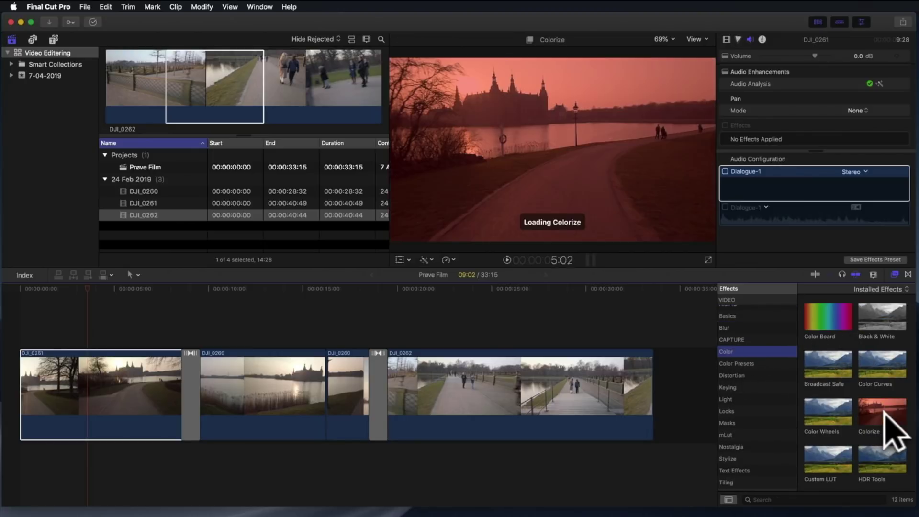
mouse_move(871, 413)
mouse_down()
mouse_move(312, 376)
mouse_move(108, 381)
mouse_up()
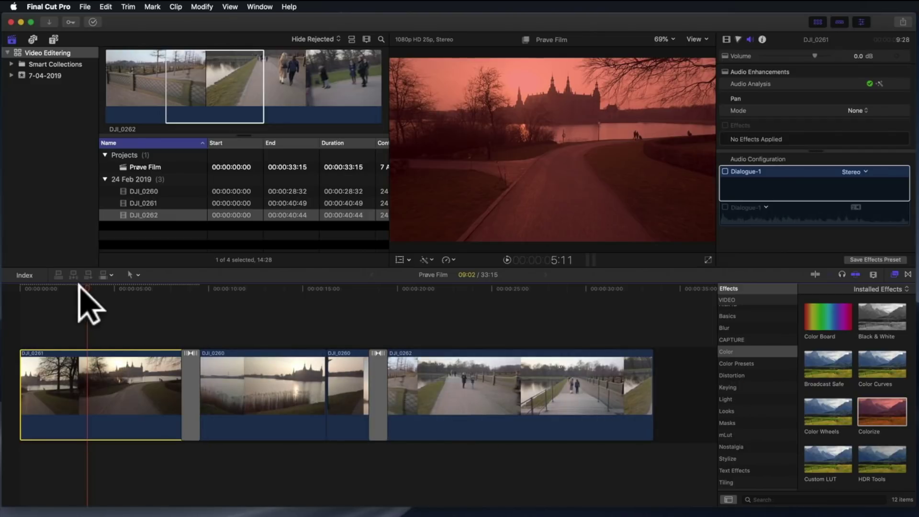
click(23, 287)
key(space)
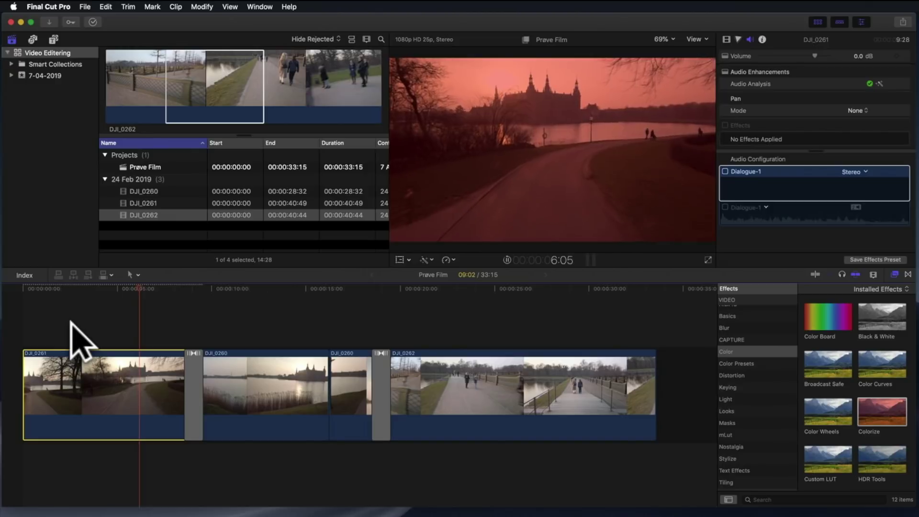
key(k)
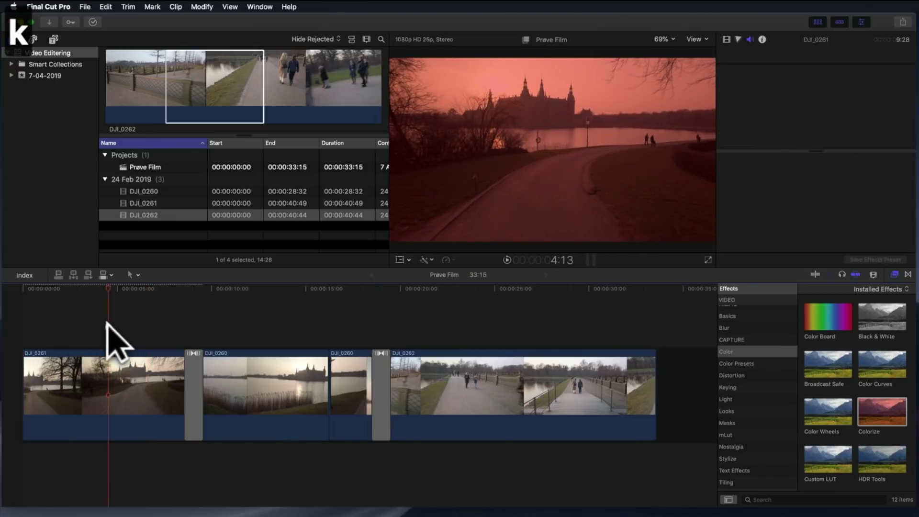
click(109, 337)
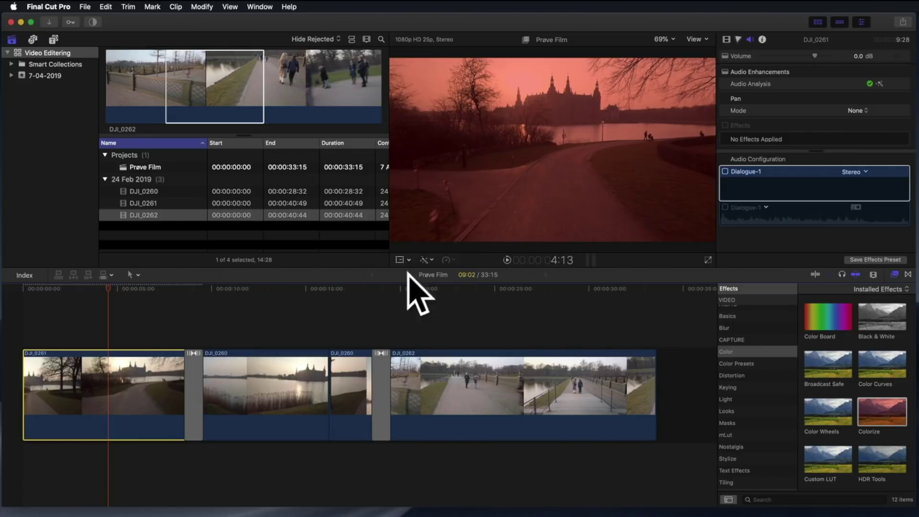
click(776, 205)
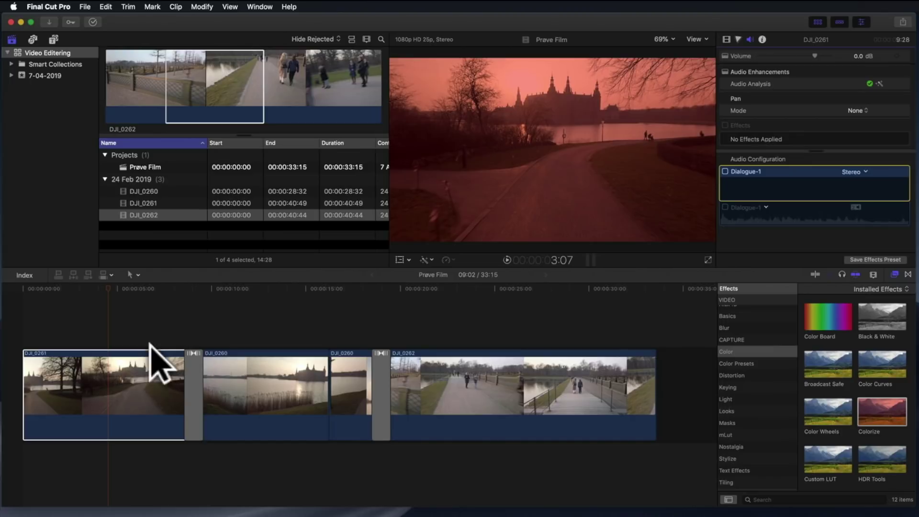
Step: Toggle the Colorize effect on and off in the Video inspector to compare before and after
click(725, 39)
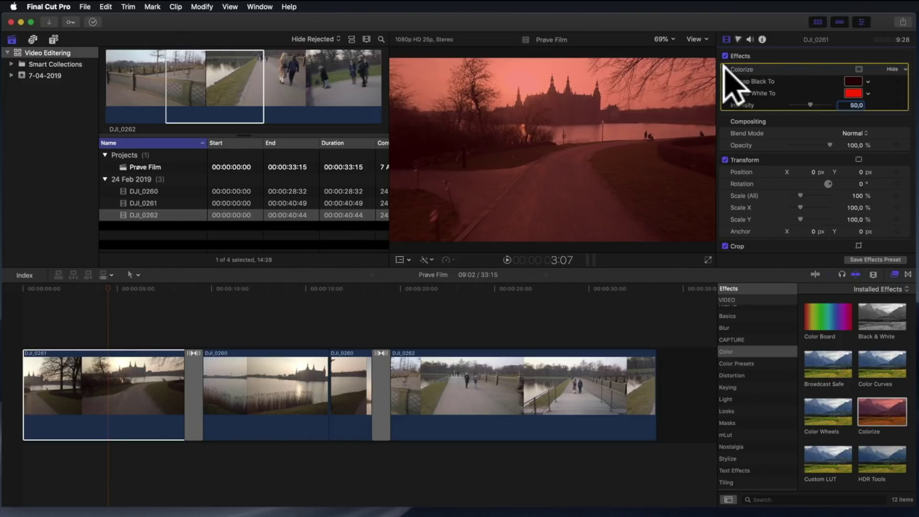
click(725, 69)
click(725, 70)
click(726, 70)
click(725, 69)
click(726, 70)
click(725, 69)
click(726, 69)
click(726, 69)
click(725, 70)
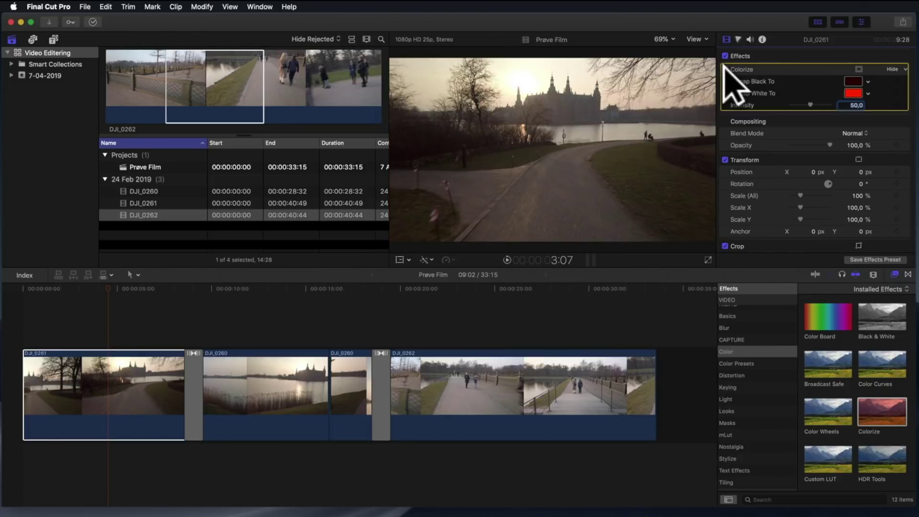
click(725, 70)
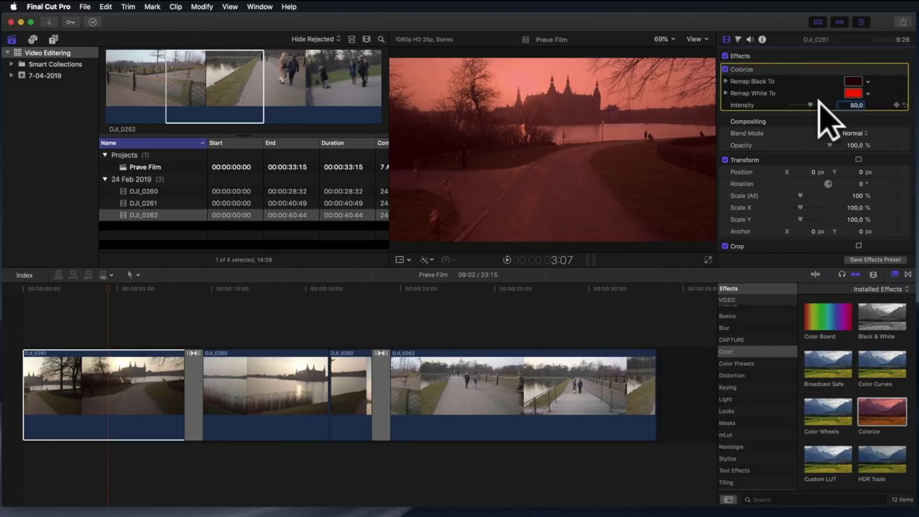
Step: Adjust the Colorize Intensity to about 24,95
drag(807, 100, 798, 100)
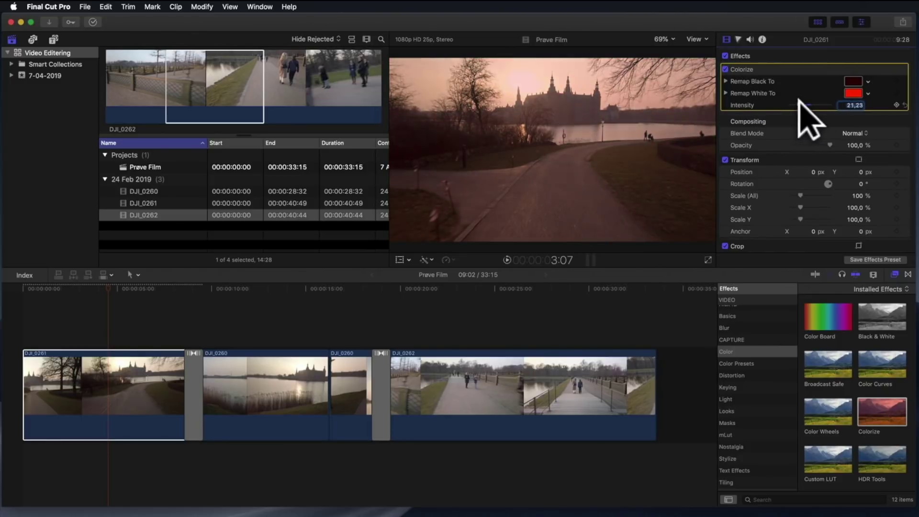
drag(798, 100, 800, 102)
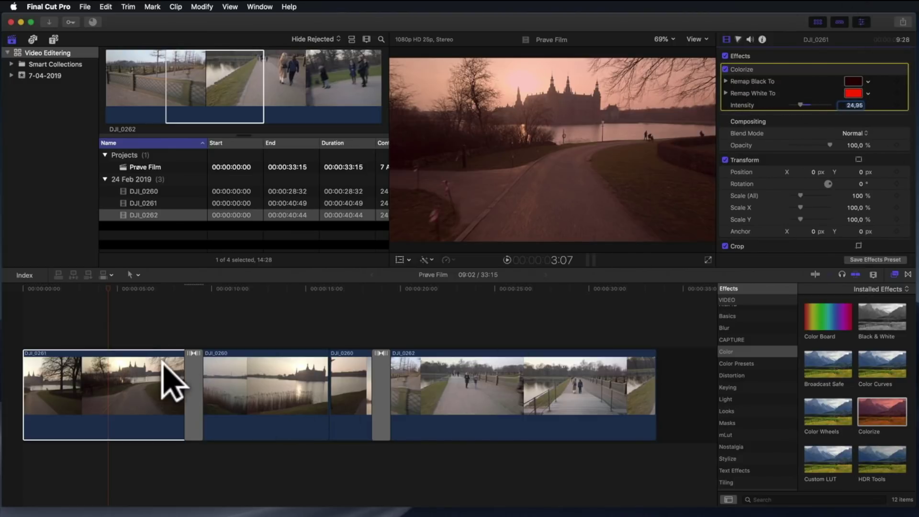
click(103, 288)
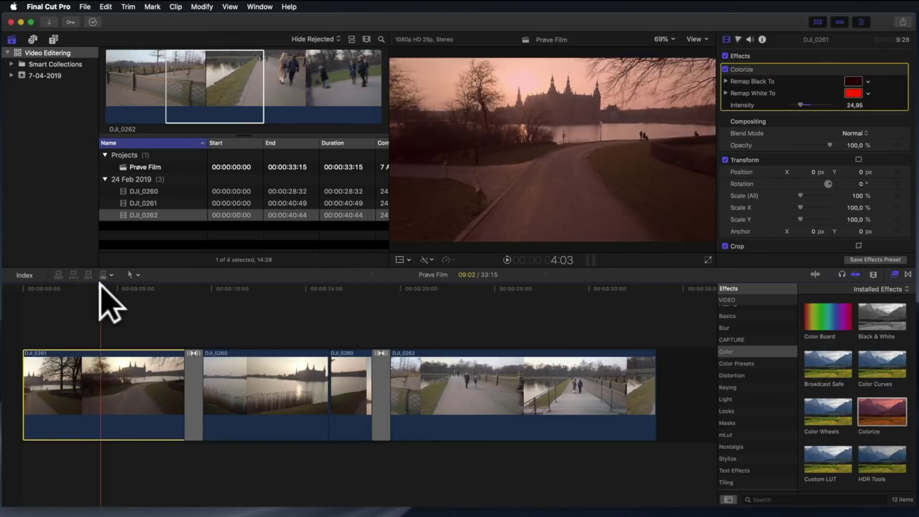
Step: Strip DJI_0261's effects with Edit > Remove Effects, then undo with Cmd+Z
click(106, 7)
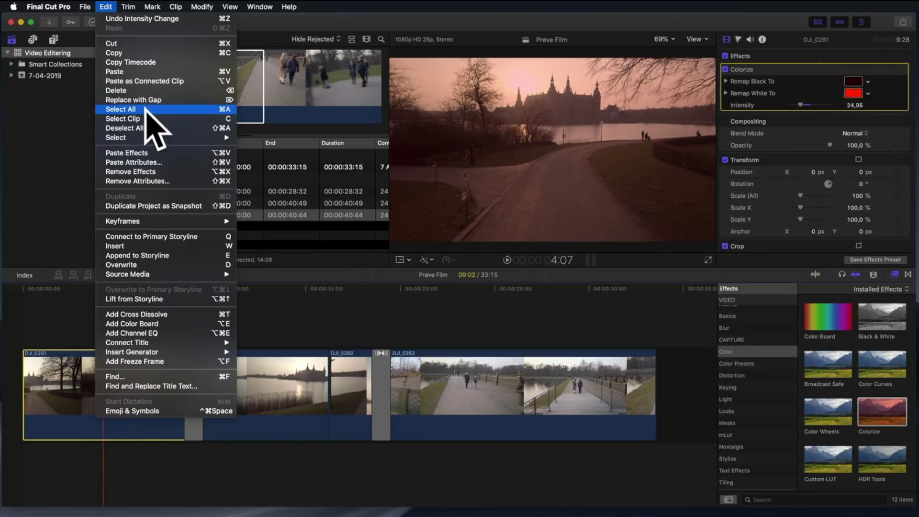
click(144, 173)
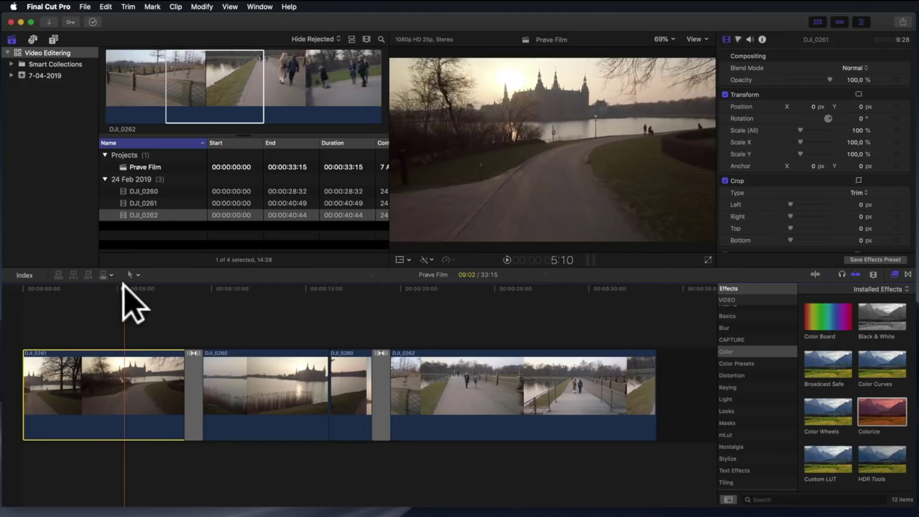
click(83, 290)
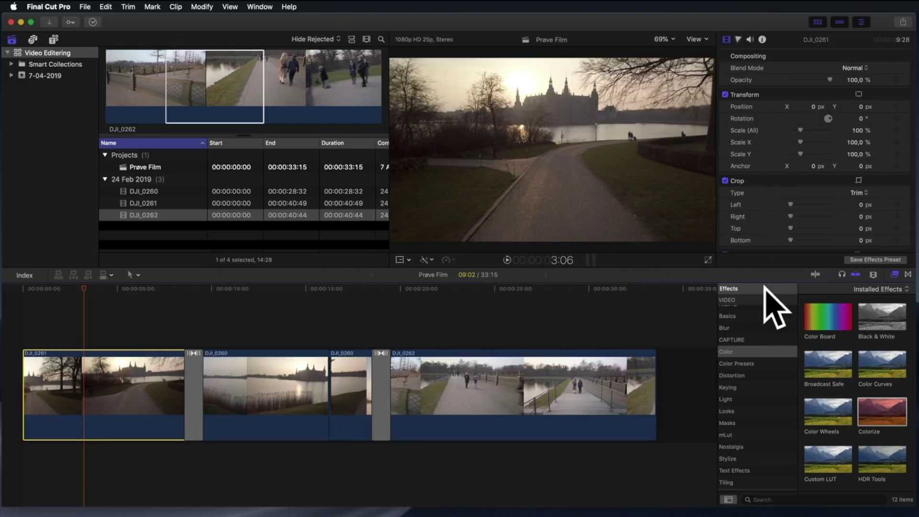
key(super+z)
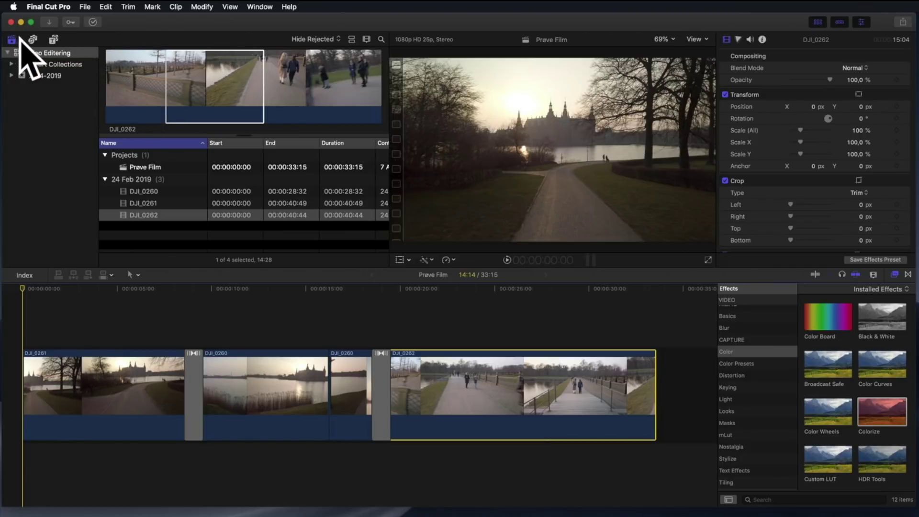
click(54, 39)
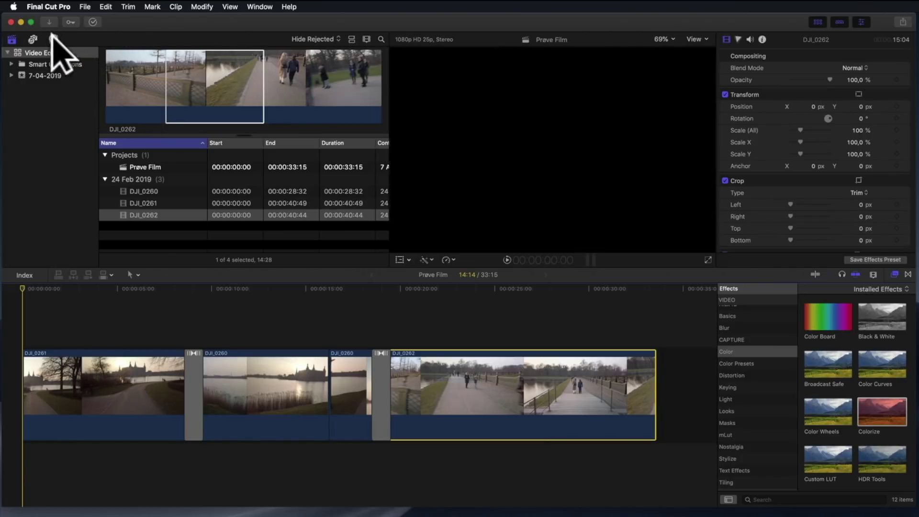
Step: Add a Basic Title at the project start over DJI_0261, trim it to 4:19, and preview it
click(33, 53)
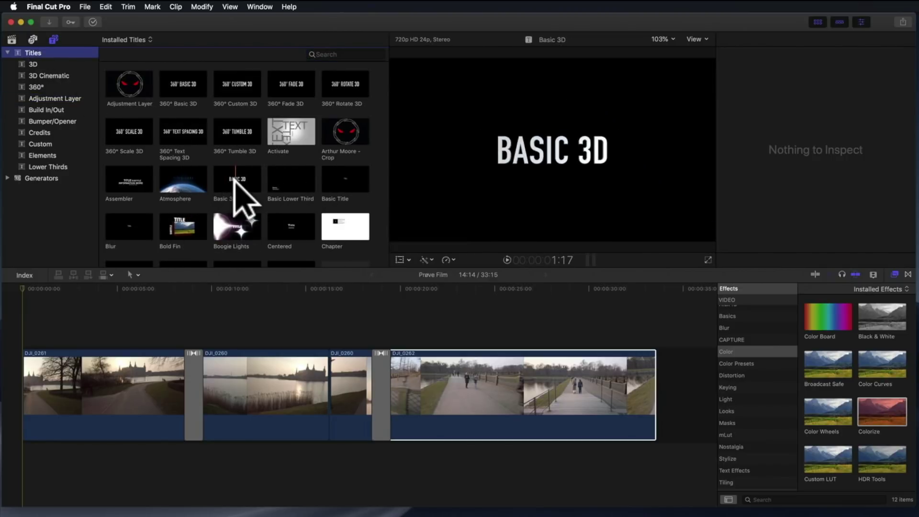
scroll(232, 175, down, 1)
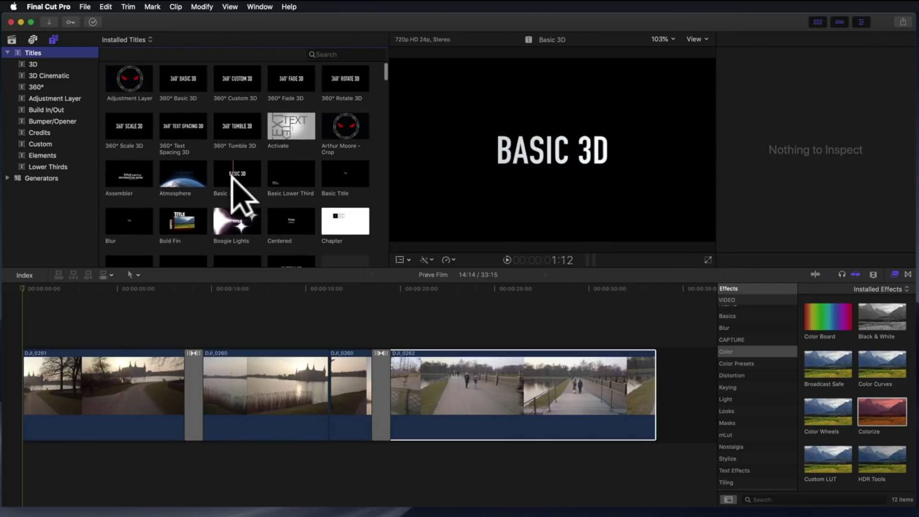
scroll(233, 181, up, 1)
scroll(346, 173, down, 1)
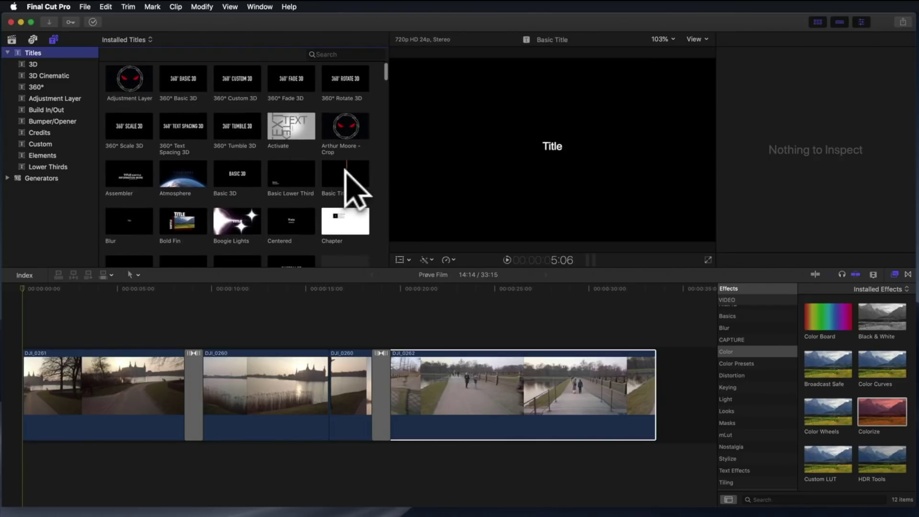
drag(348, 177, 118, 284)
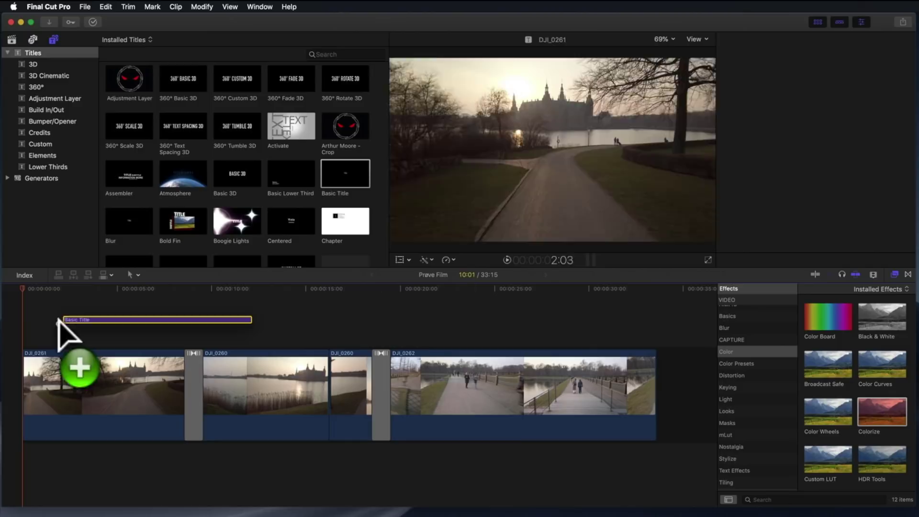
drag(119, 284, 23, 337)
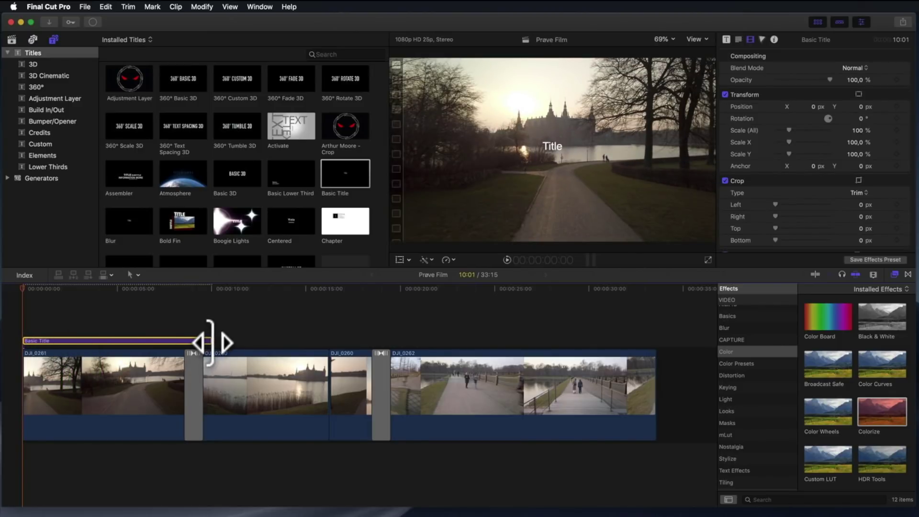
mouse_move(209, 342)
mouse_down()
mouse_move(96, 341)
mouse_move(112, 341)
mouse_up()
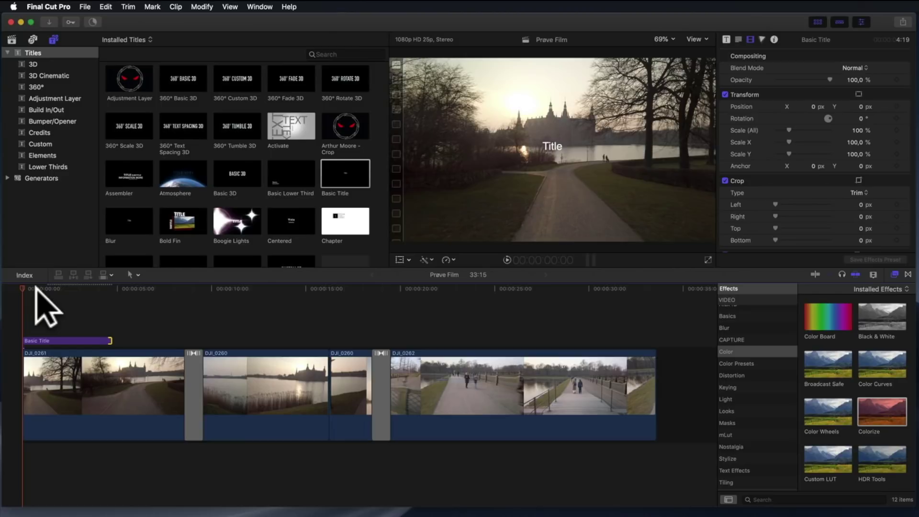
key(space)
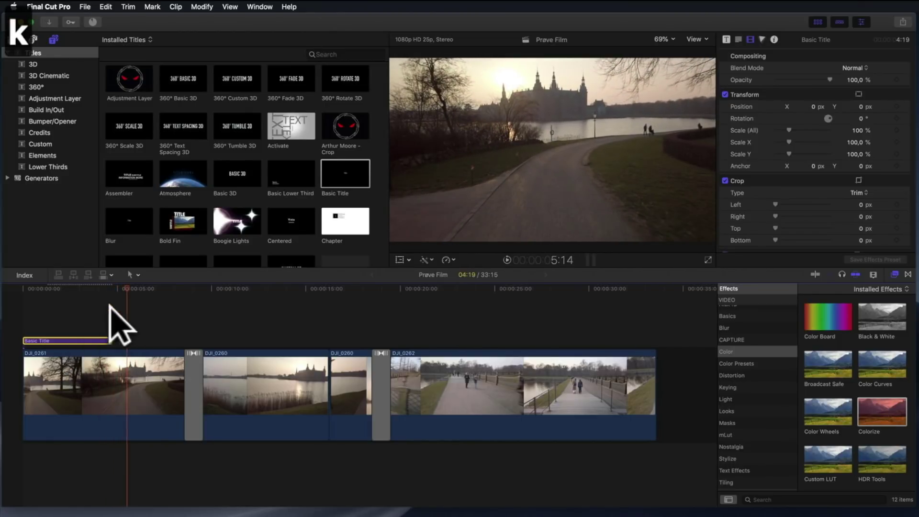
click(72, 289)
click(552, 146)
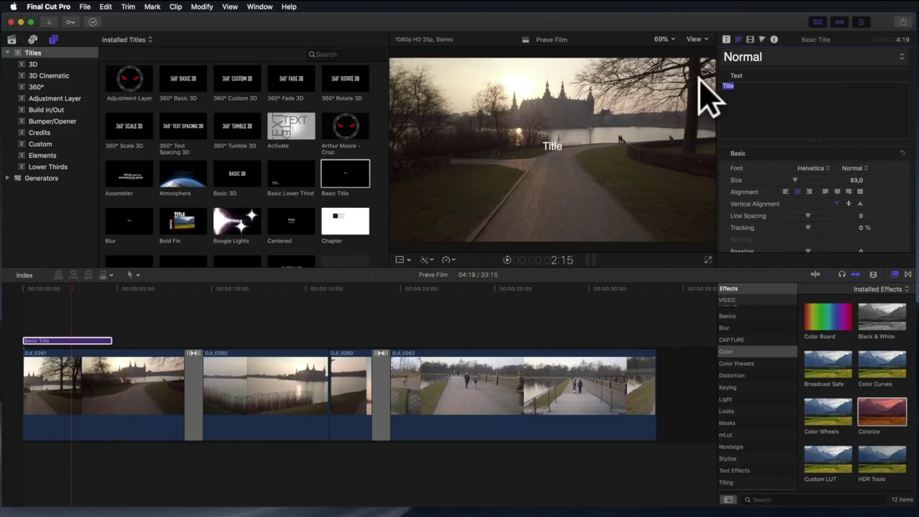
Step: Type 'Frederiksborg' into the title and set its font to Arial Black
text(Frederiksbor)
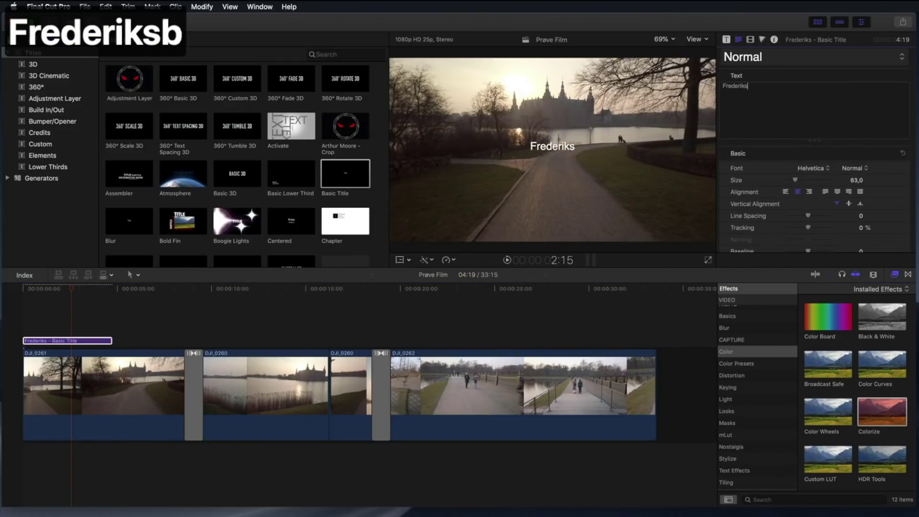
text(g Slot)
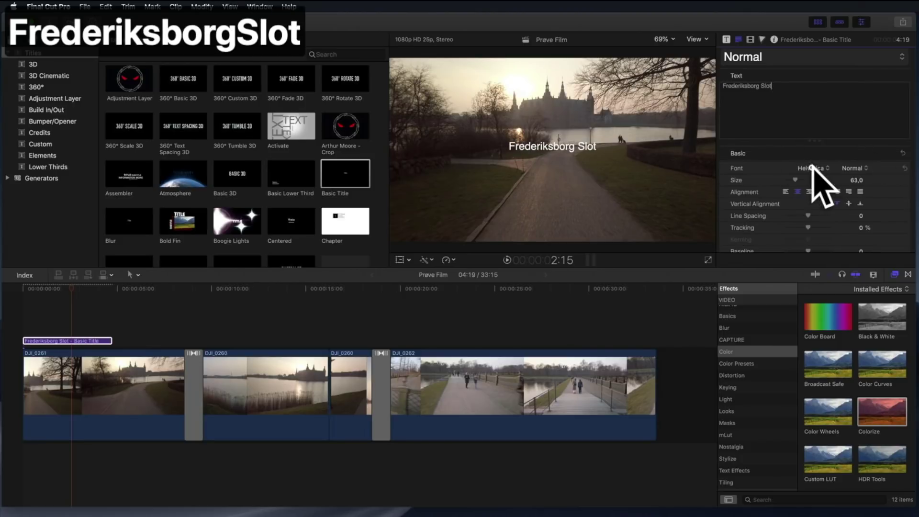
click(812, 165)
scroll(832, 135, up, 5)
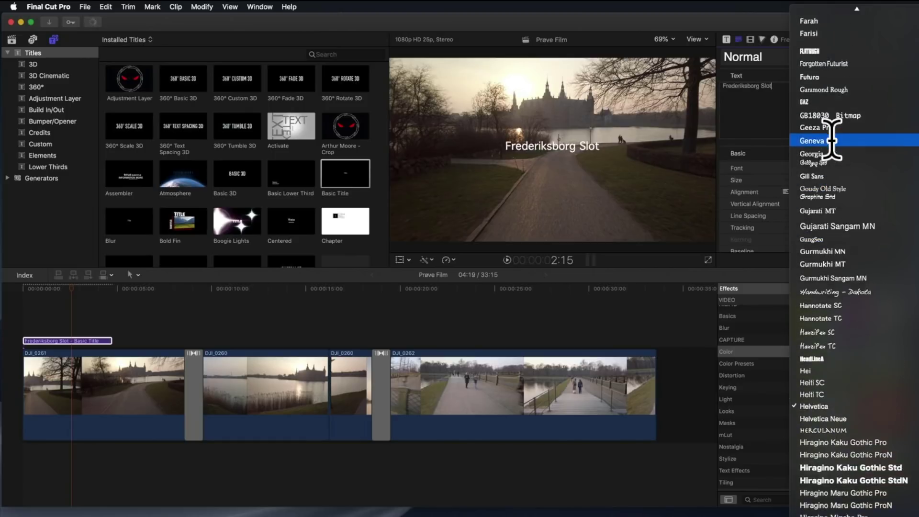
scroll(833, 141, up, 10)
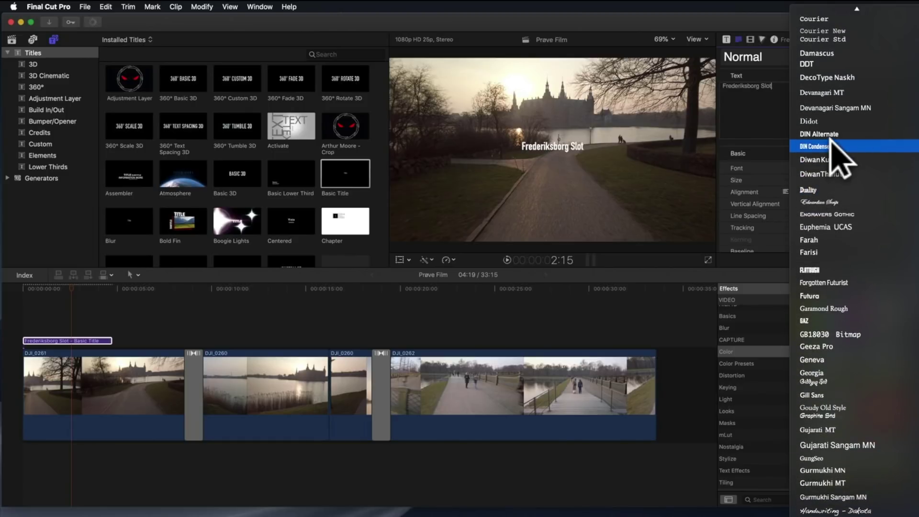
scroll(824, 146, up, 2)
scroll(824, 146, up, 2)
scroll(824, 147, up, 2)
scroll(824, 148, up, 2)
scroll(824, 158, up, 3)
scroll(820, 143, up, 1)
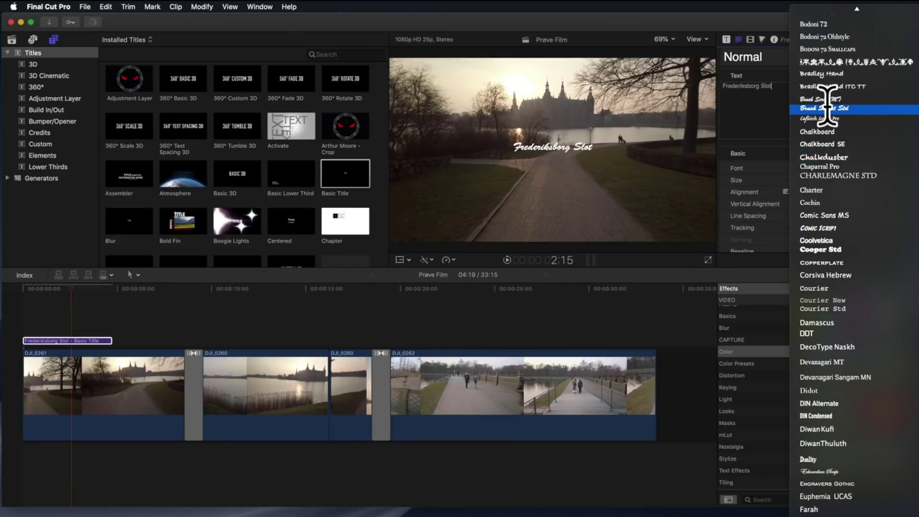
scroll(841, 65, up, 2)
scroll(841, 86, up, 6)
scroll(852, 181, up, 2)
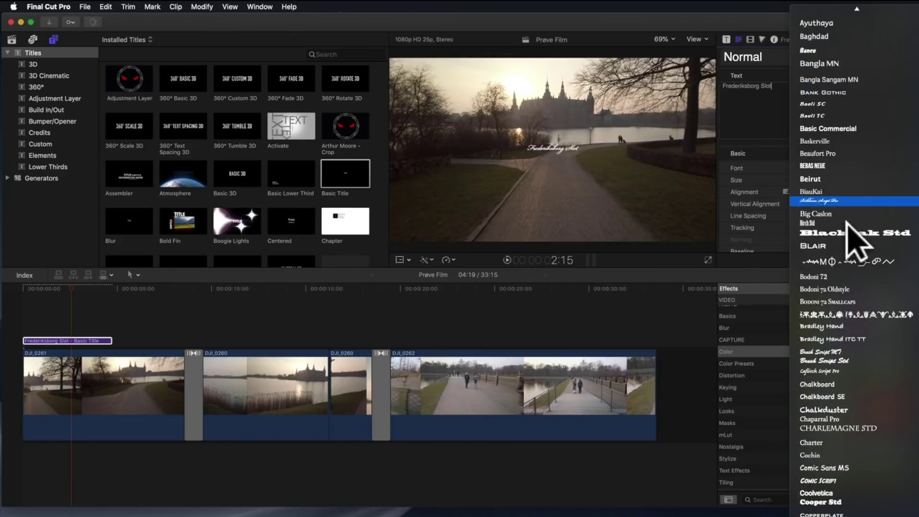
scroll(869, 185, up, 4)
scroll(869, 184, up, 2)
scroll(852, 168, up, 1)
scroll(848, 153, up, 1)
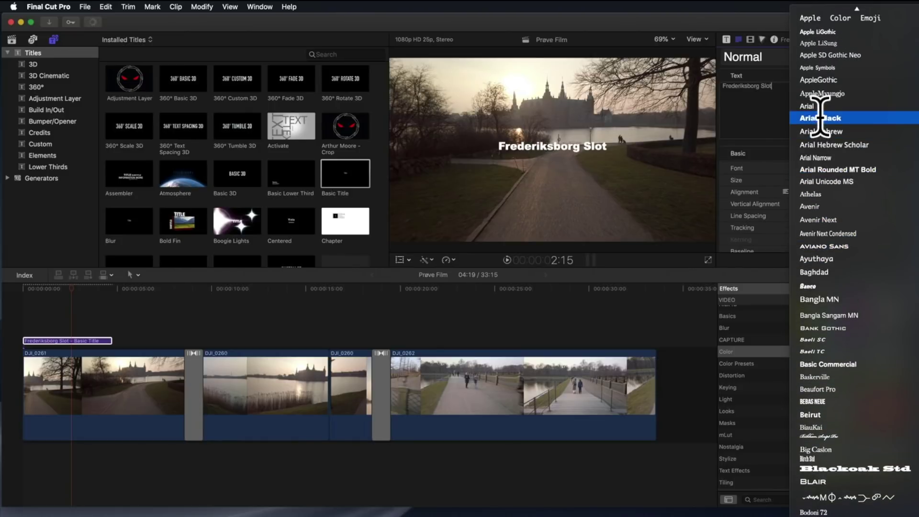
click(832, 118)
click(855, 181)
Step: Enlarge the title to size 143, move it lower in the frame, and trim it to 3:05
drag(795, 177, 808, 180)
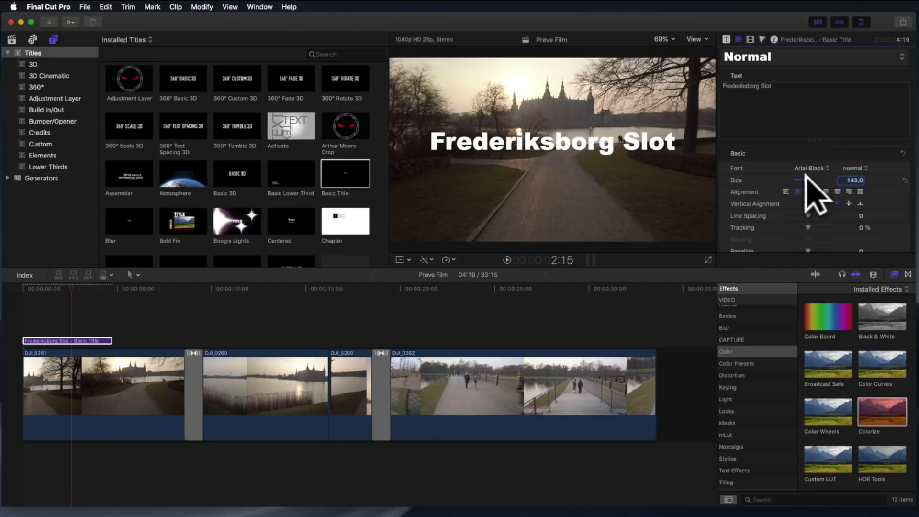
drag(572, 146, 567, 176)
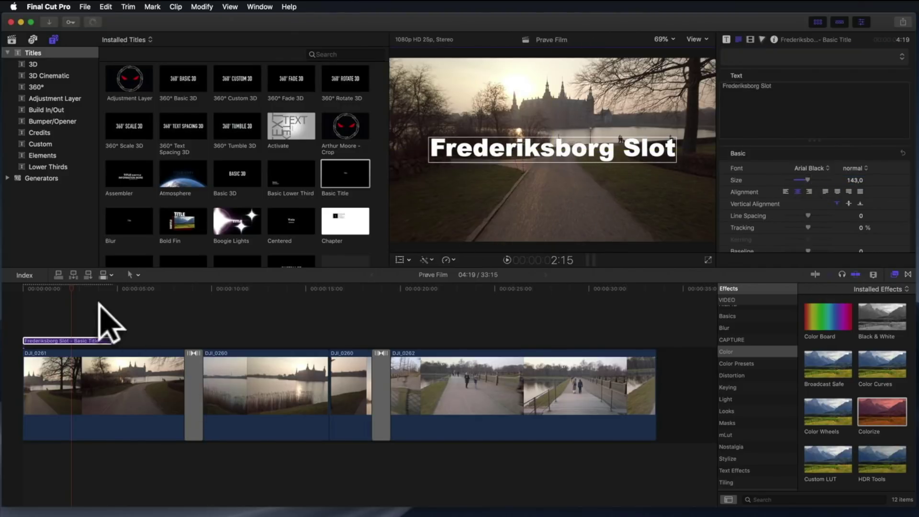
click(65, 287)
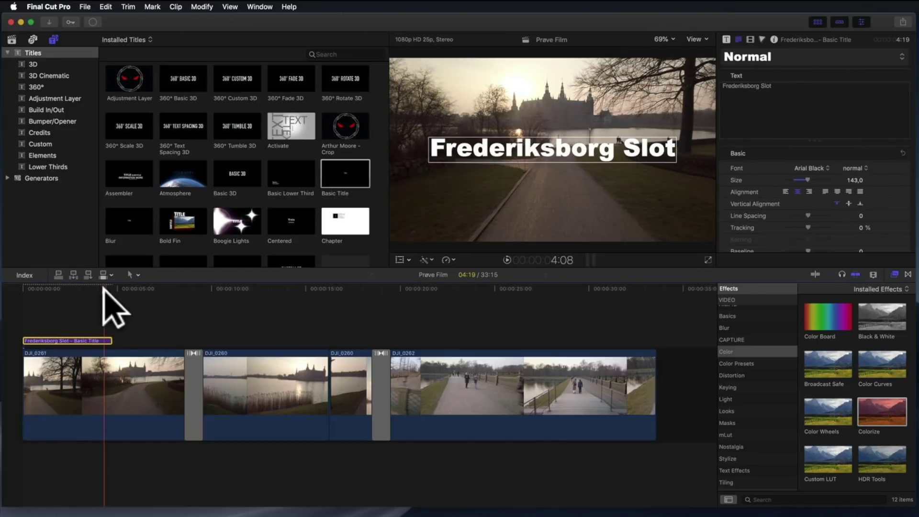
click(8, 289)
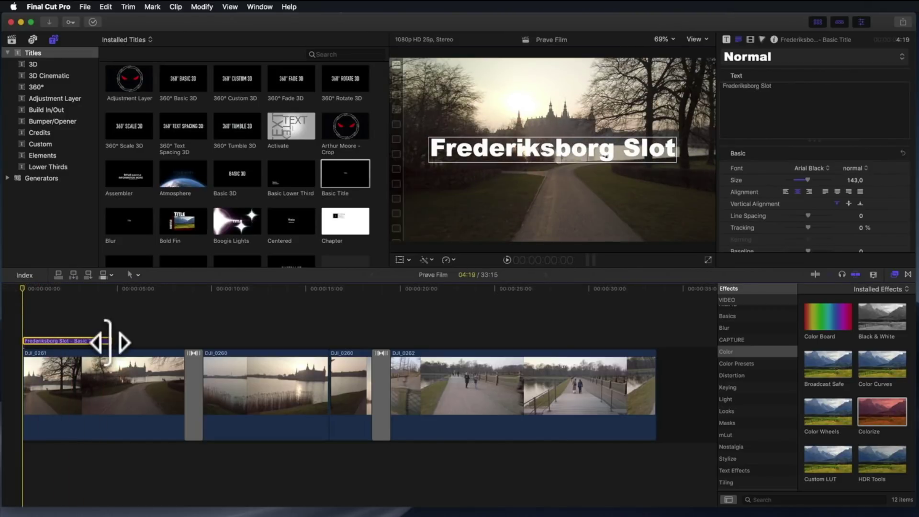
drag(109, 342, 80, 343)
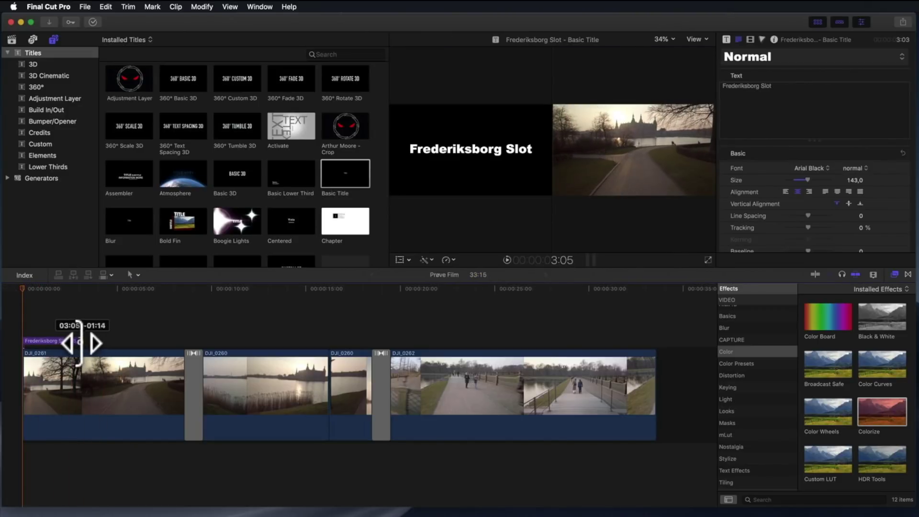
mouse_move(80, 344)
mouse_down()
mouse_move(71, 342)
mouse_move(81, 341)
mouse_up()
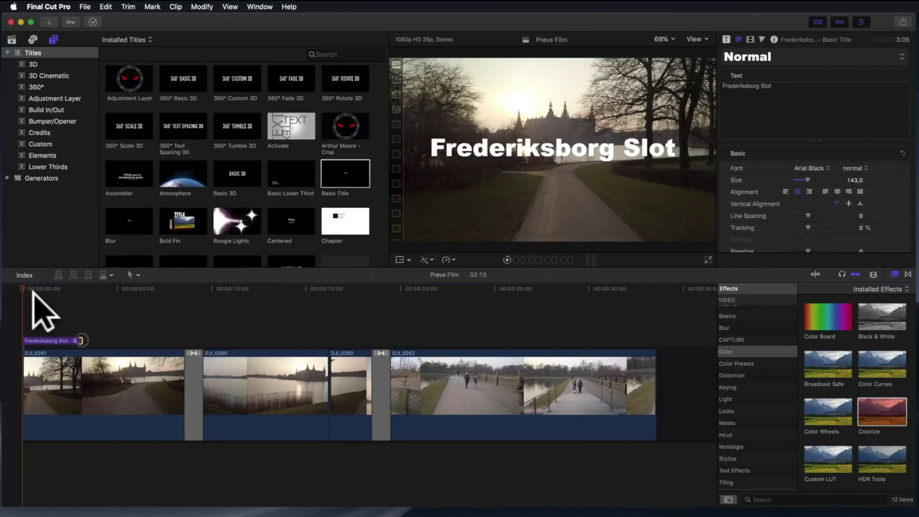
key(space)
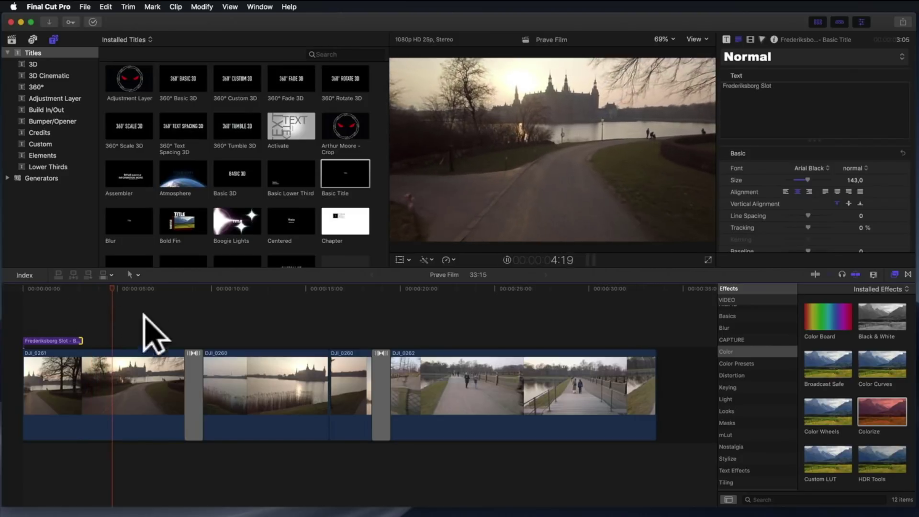
key(j)
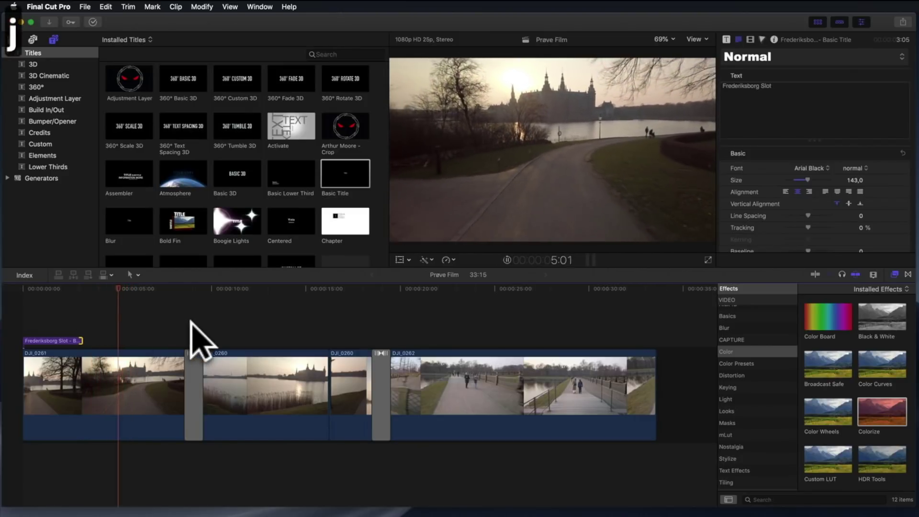
key(l)
key(l)
key(l)
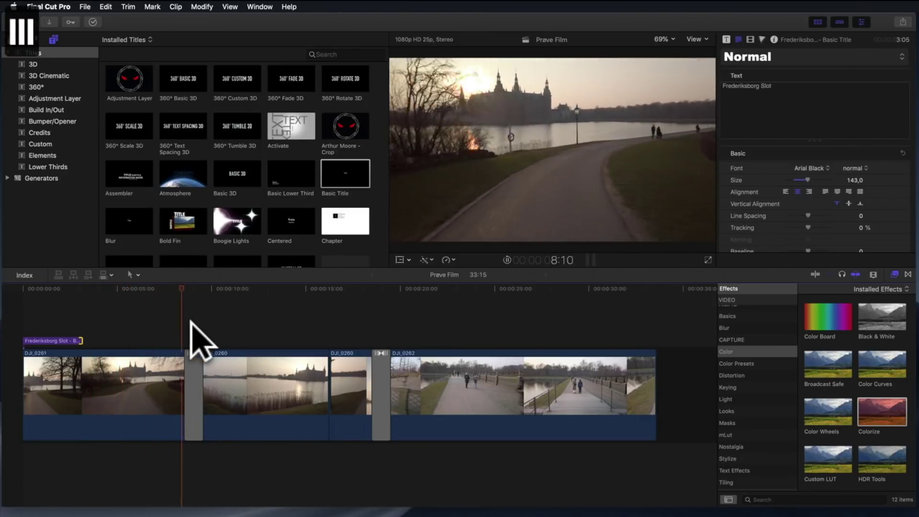
key(k)
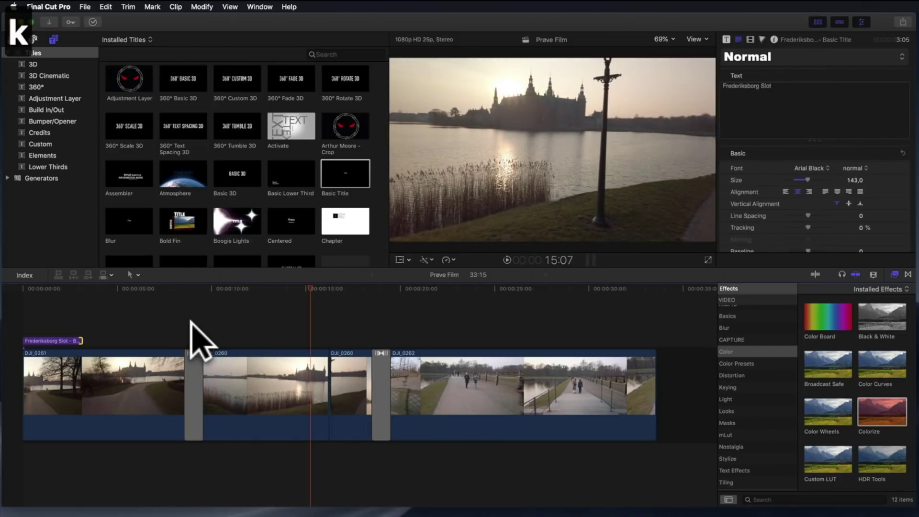
key(j)
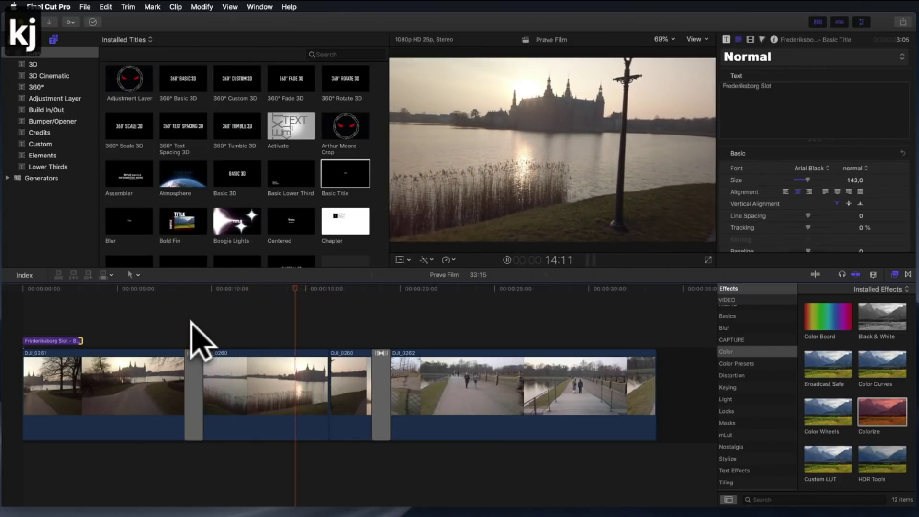
key(j)
key(j)
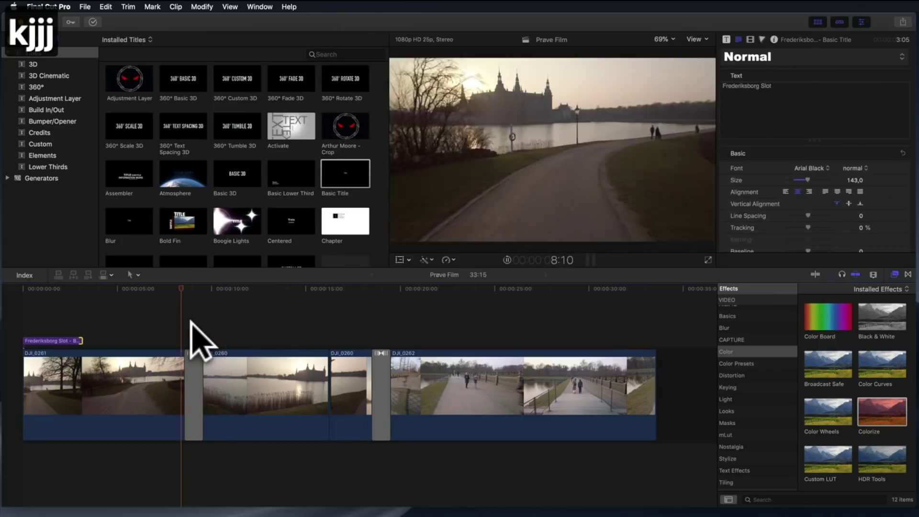
key(k)
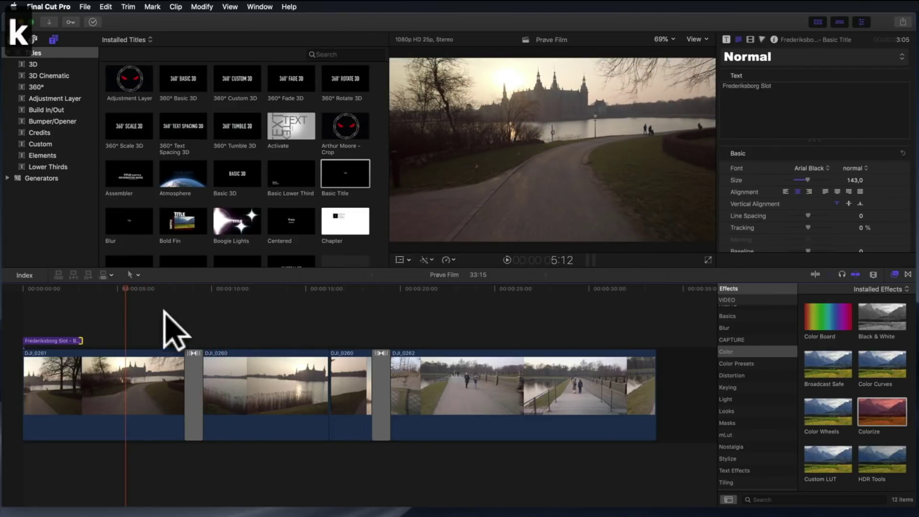
key(space)
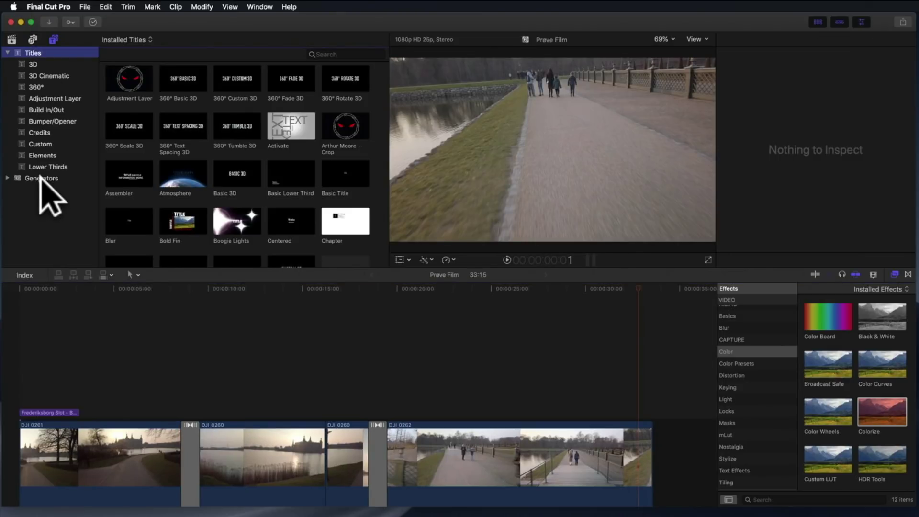
Step: Show the installed generators, return the playhead to the film's start and select the Curtain generator
click(40, 178)
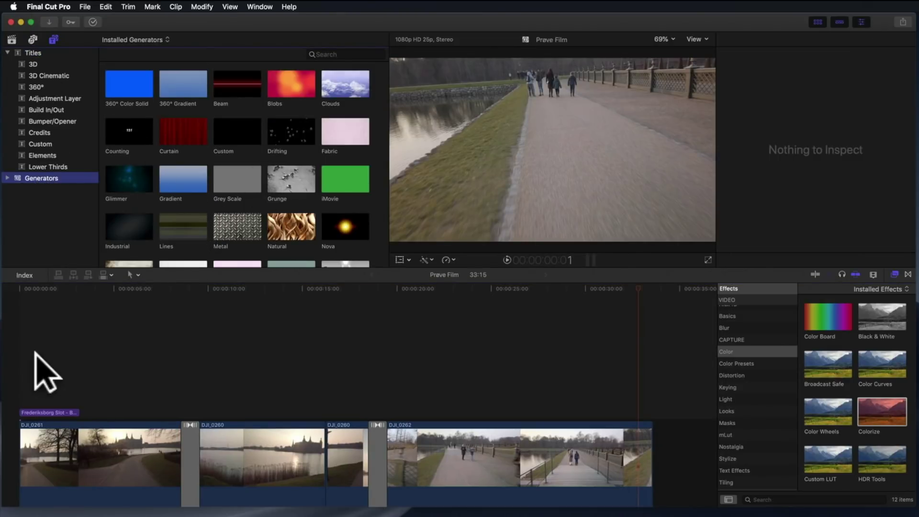
click(20, 342)
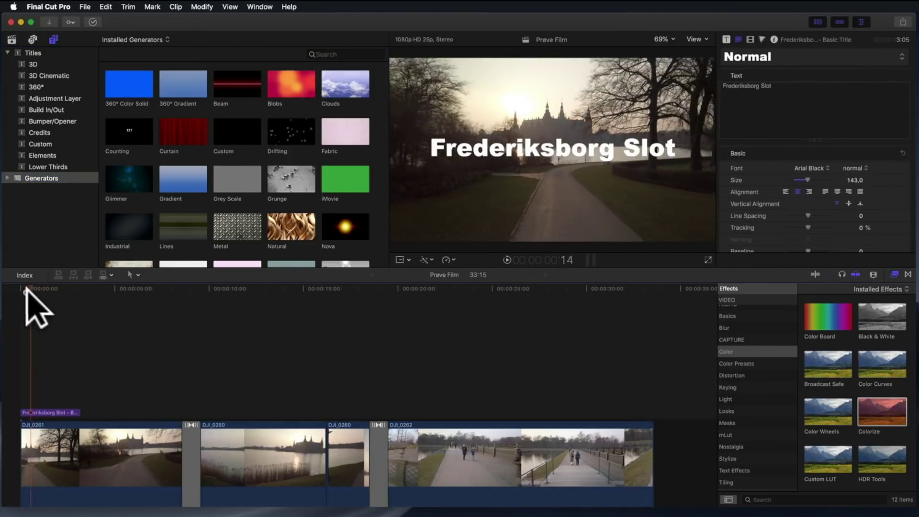
scroll(31, 304, left, 1)
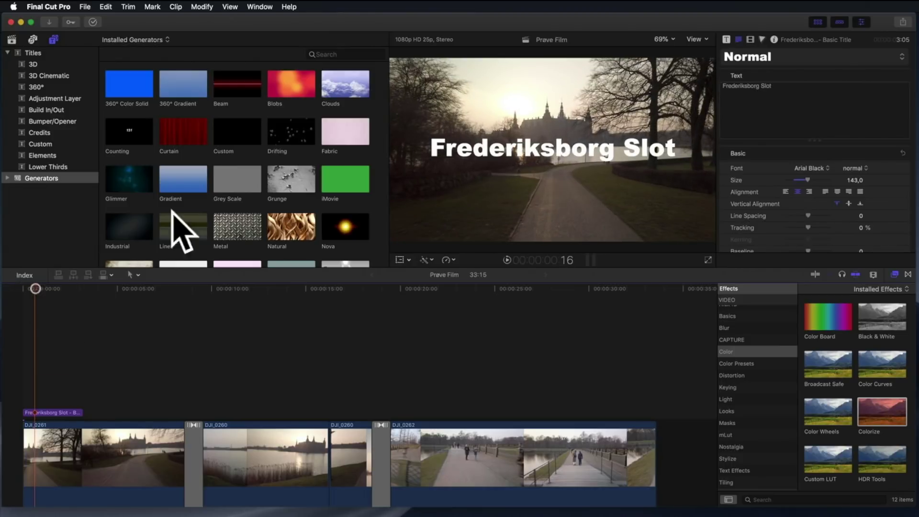
click(169, 123)
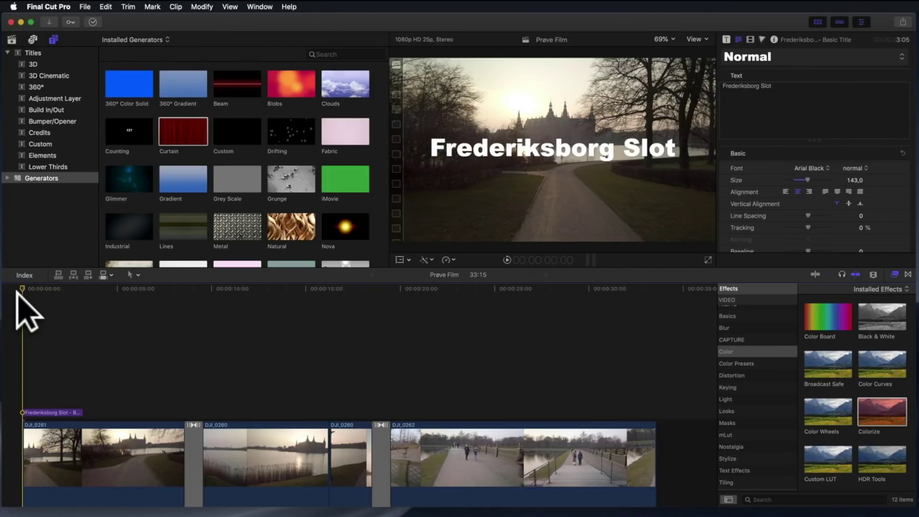
Step: Connect the Curtain generator above the clips and split it where the title ends
key(q)
scroll(137, 395, left, 5)
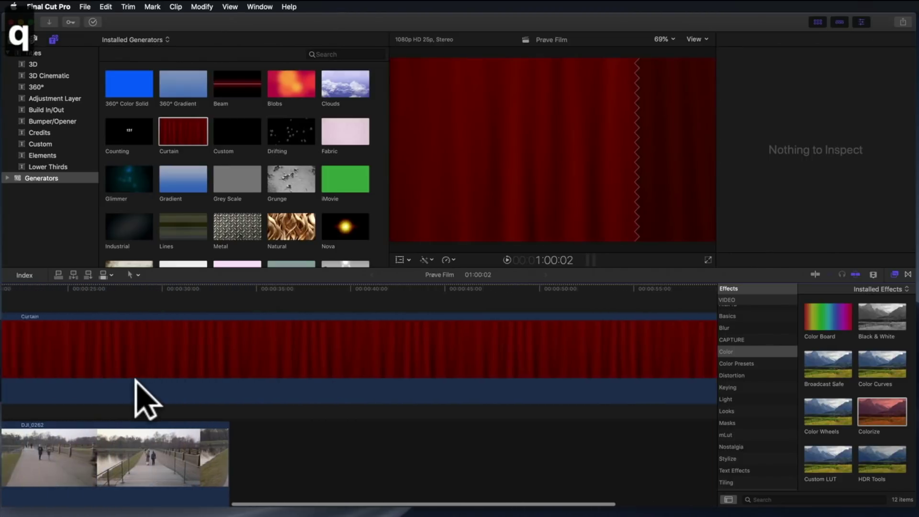
scroll(137, 395, left, 10)
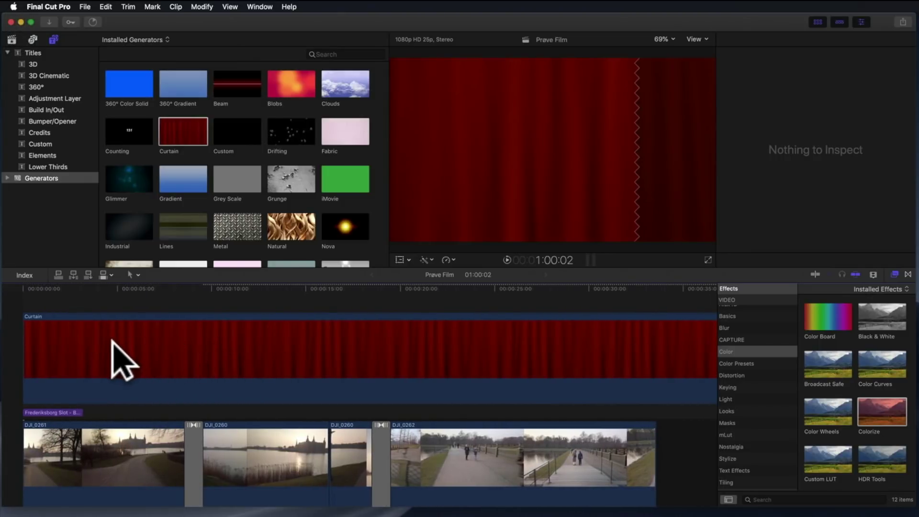
click(129, 341)
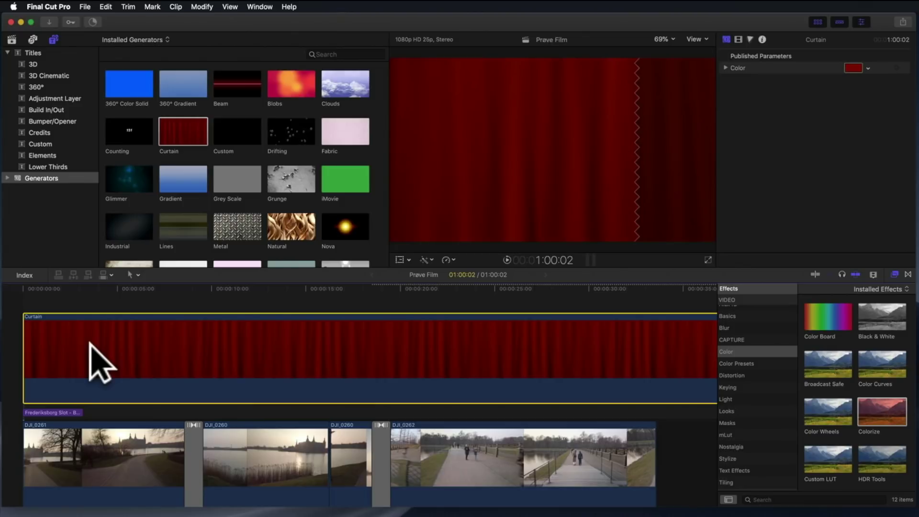
key(b)
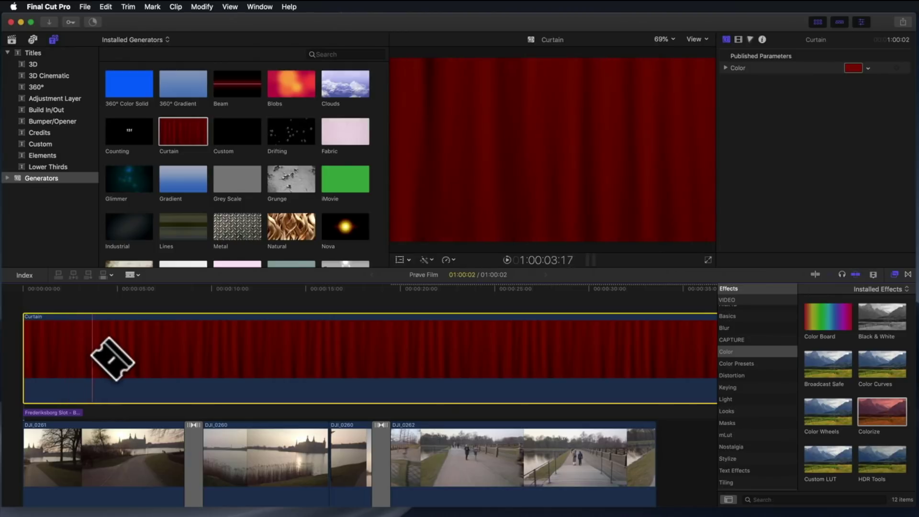
click(83, 356)
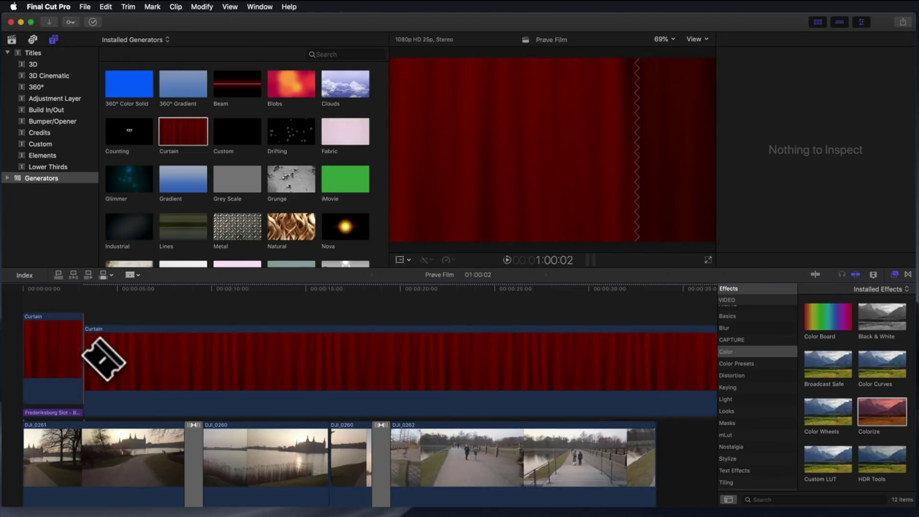
Step: Delete the long extra Curtain piece, leaving the short 3:05 curtain selected at the start
scroll(123, 354, right, 1)
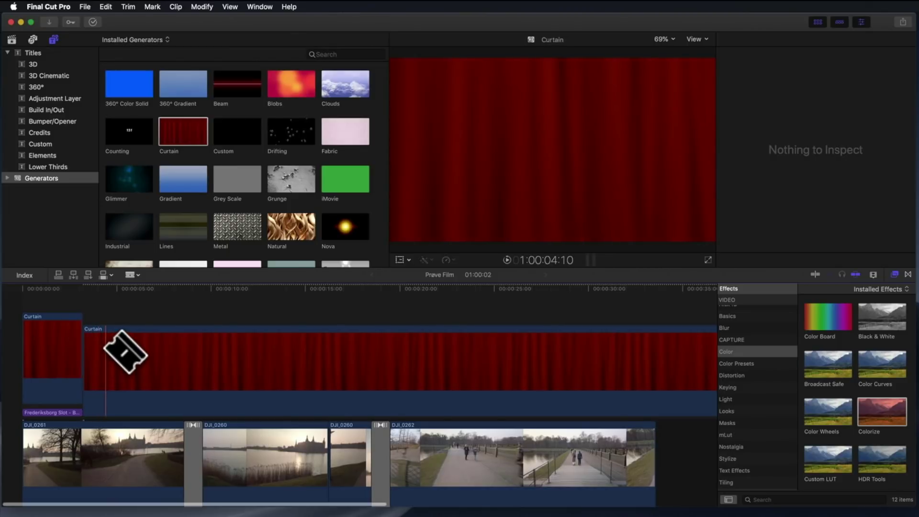
key(a)
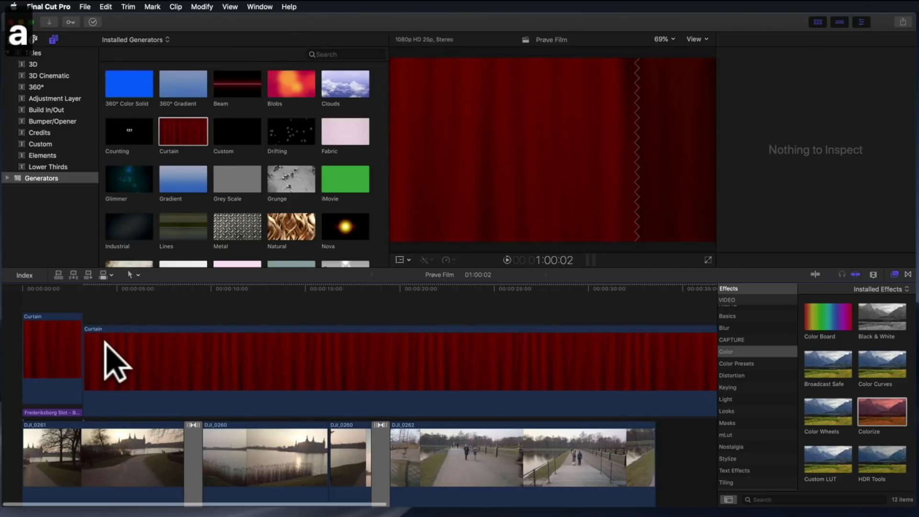
click(134, 345)
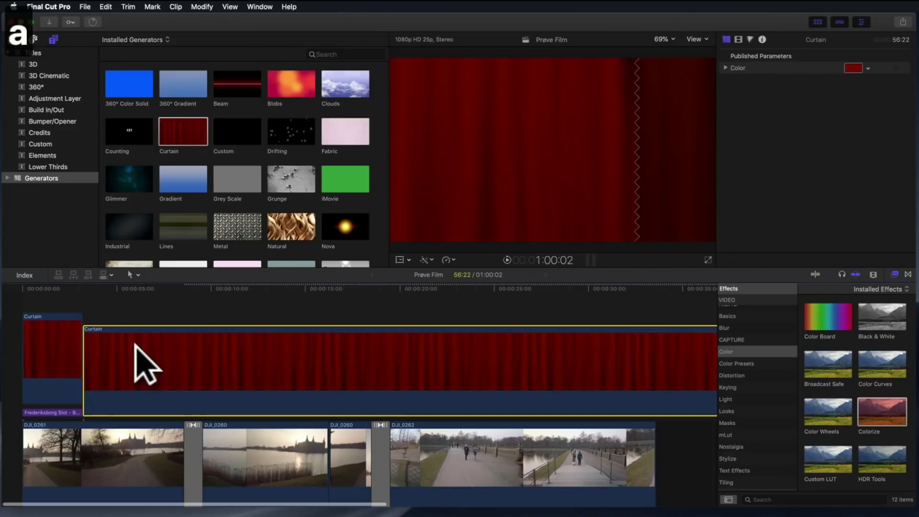
scroll(135, 344, right, 1)
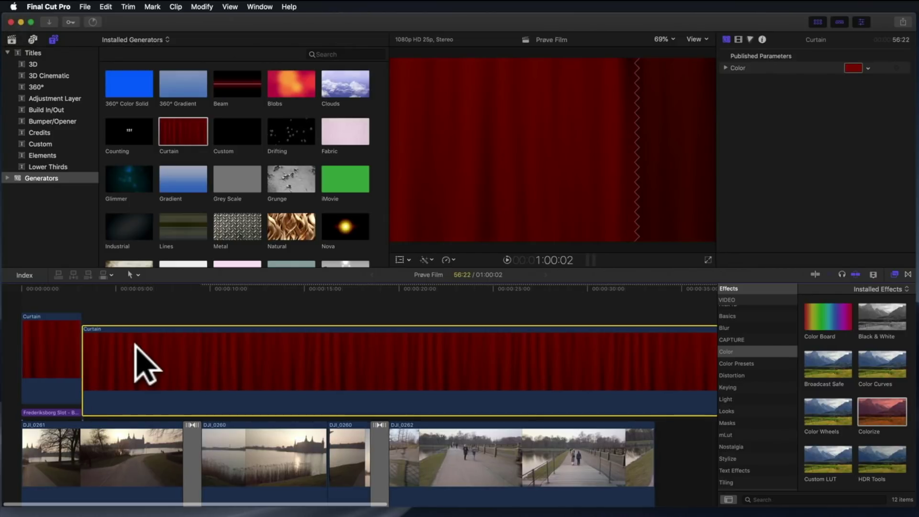
key(Delete)
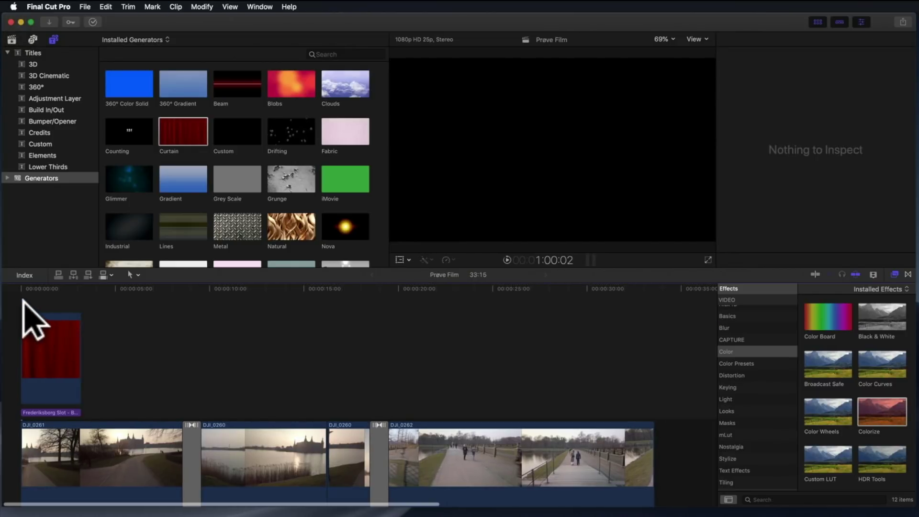
click(24, 304)
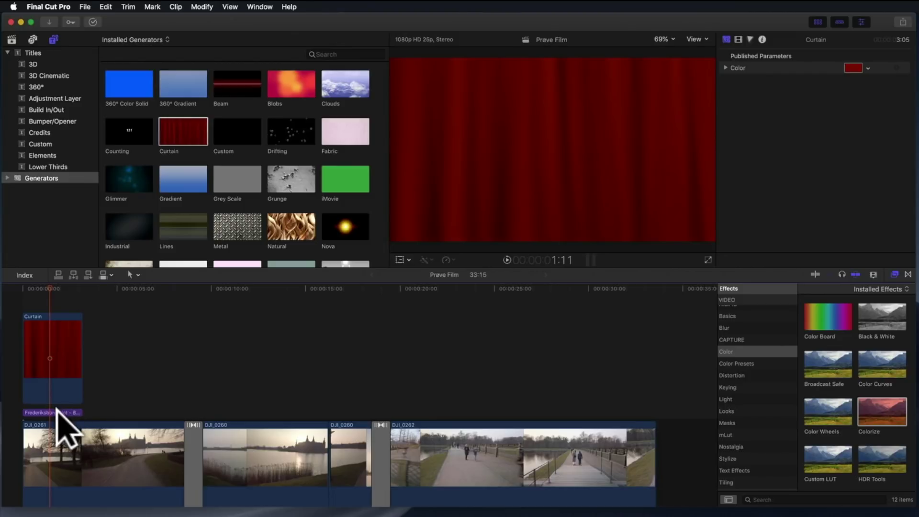
Step: Stack the Frederiksborg Slot title on top of the Curtain clip and play the opening to check it
drag(56, 411, 53, 298)
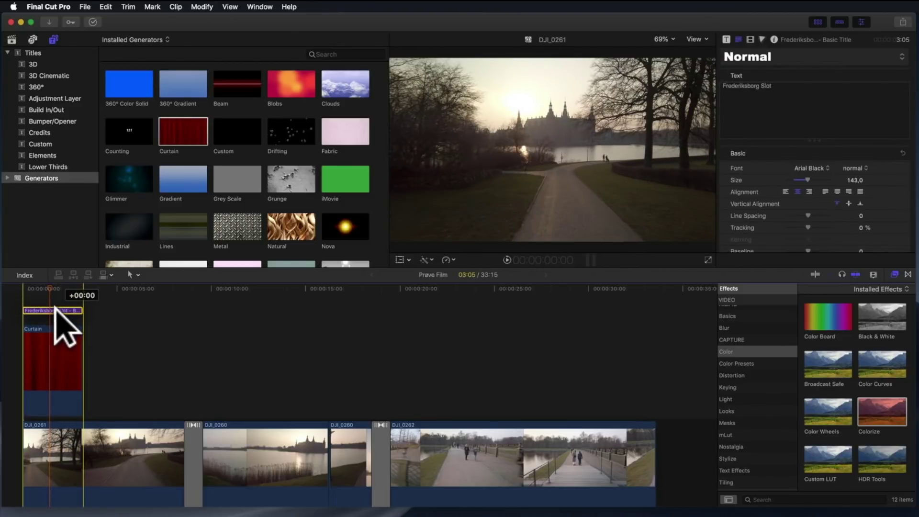
drag(54, 307, 56, 286)
click(24, 287)
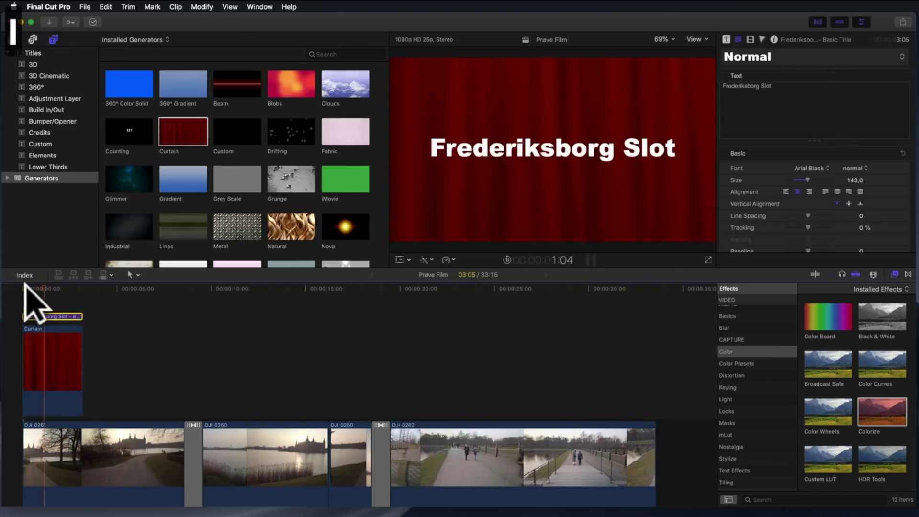
key(space)
click(25, 299)
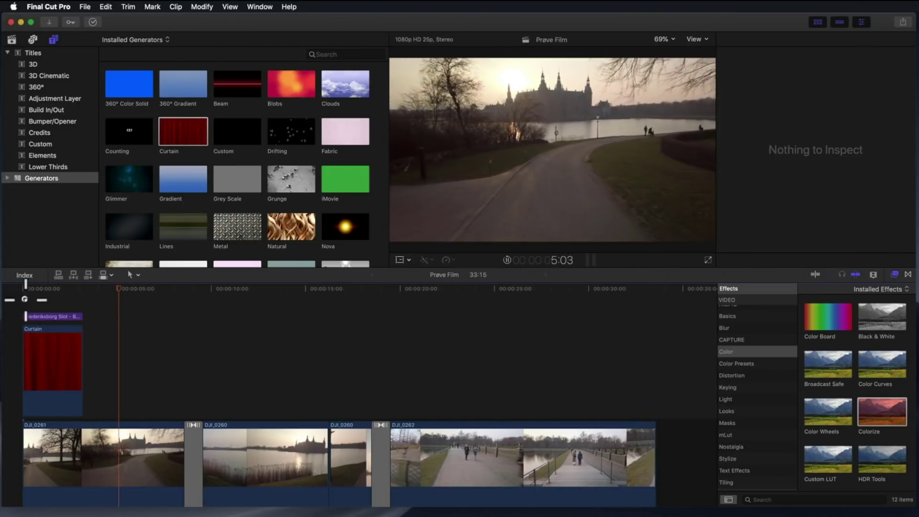
click(24, 296)
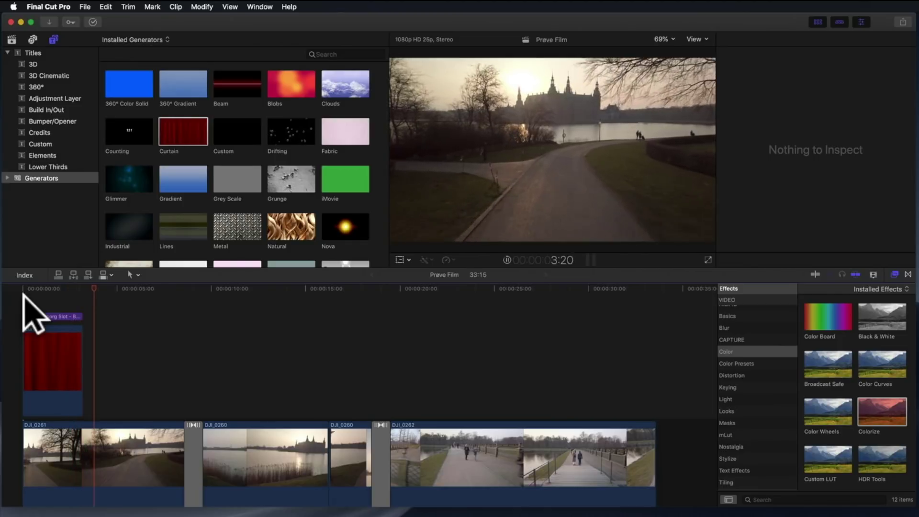
click(48, 298)
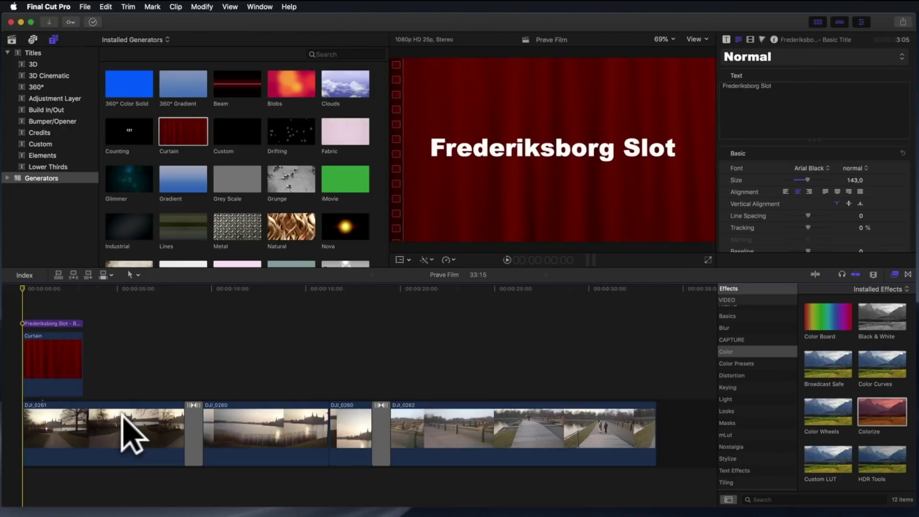
Step: Move DJI_0261 with its curtain title to the film's end and back to the start
drag(123, 413, 625, 421)
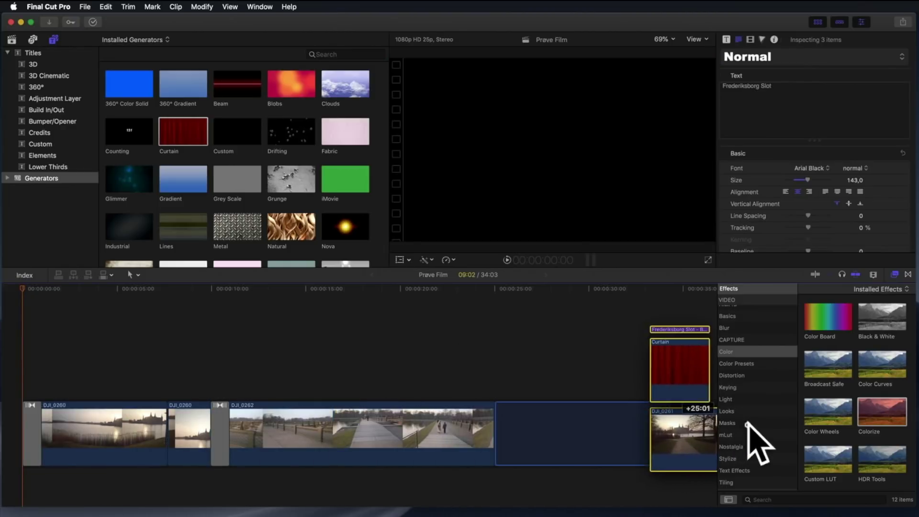
drag(626, 422, 730, 428)
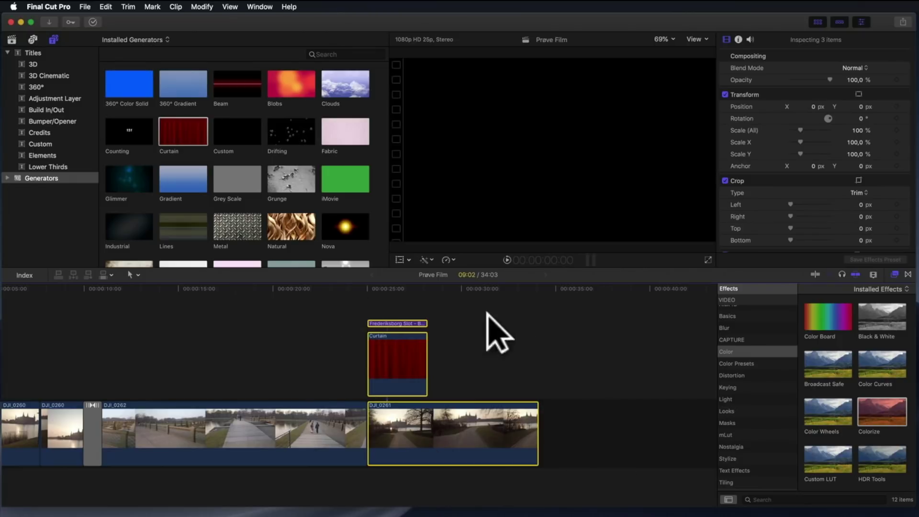
scroll(471, 419, left, 3)
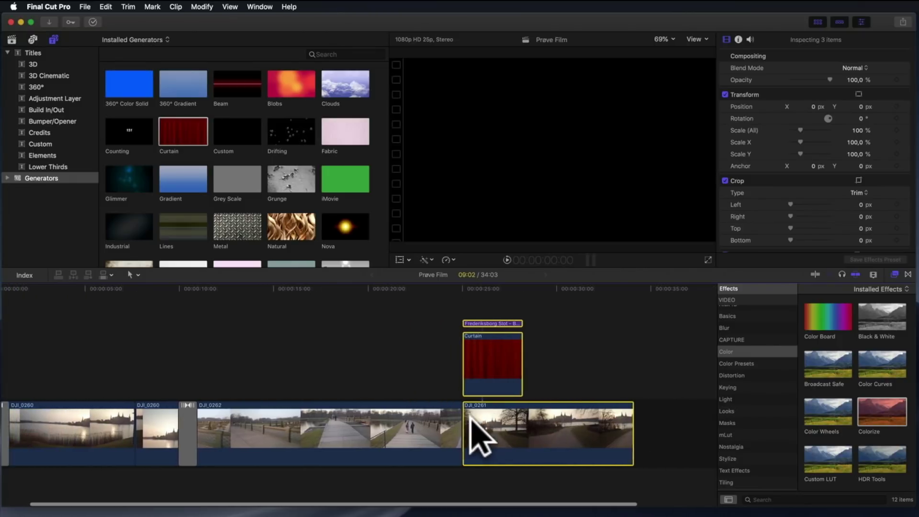
drag(524, 421, 44, 426)
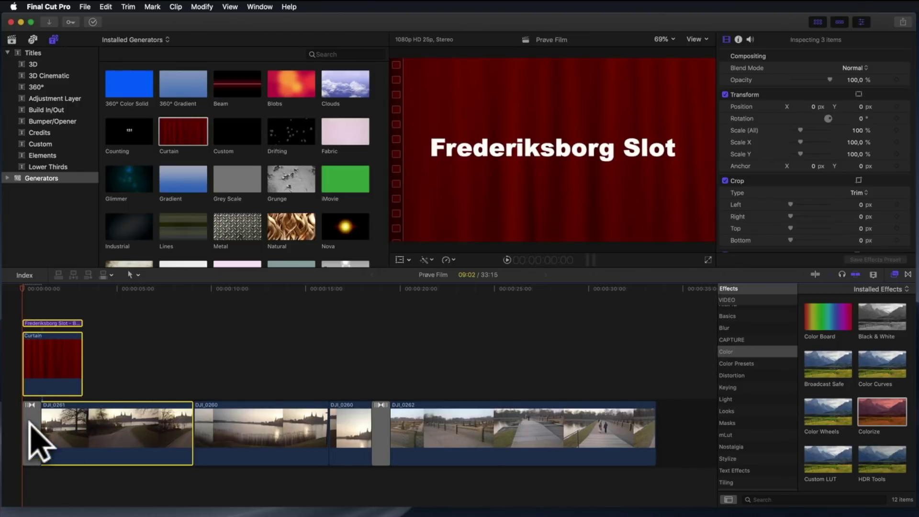
Step: Put the Bloom transition back at the DJI_0261/DJI_0260 cut and show the library's clip list
drag(34, 439, 194, 443)
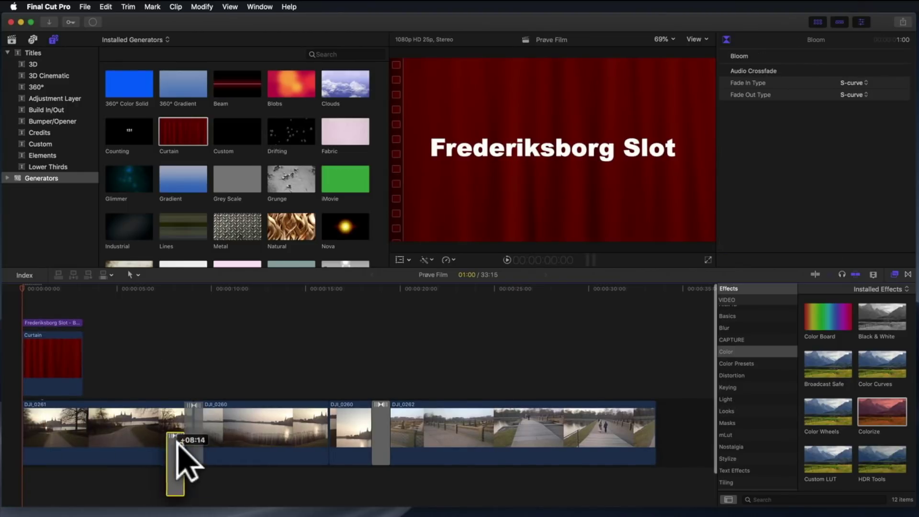
drag(187, 419, 182, 411)
click(170, 366)
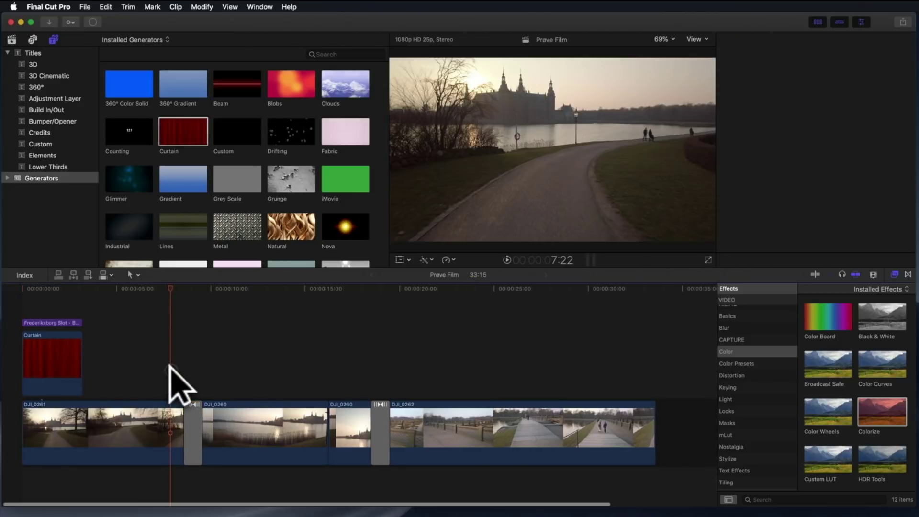
click(328, 290)
key(super+shift+1)
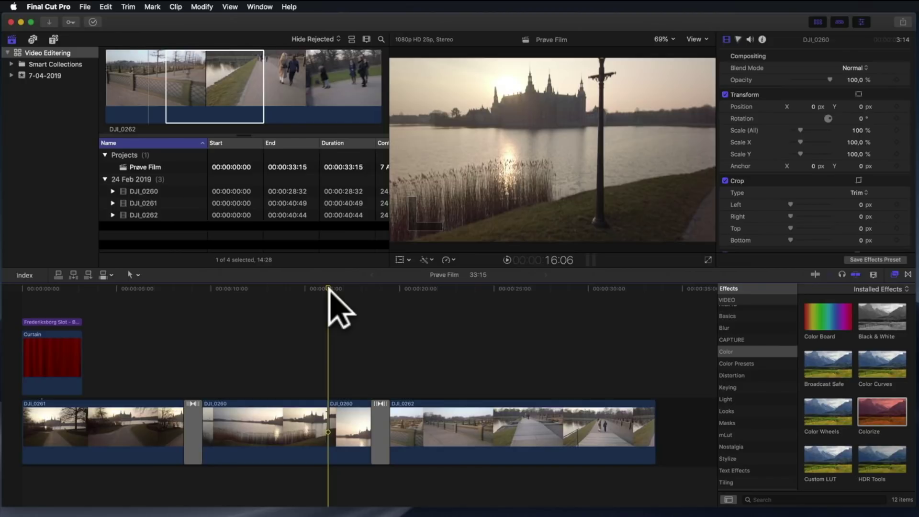
Step: Park the playhead at the dissolve near 19 seconds and connect DJI_0262 above the storyline
scroll(328, 288, down, 1)
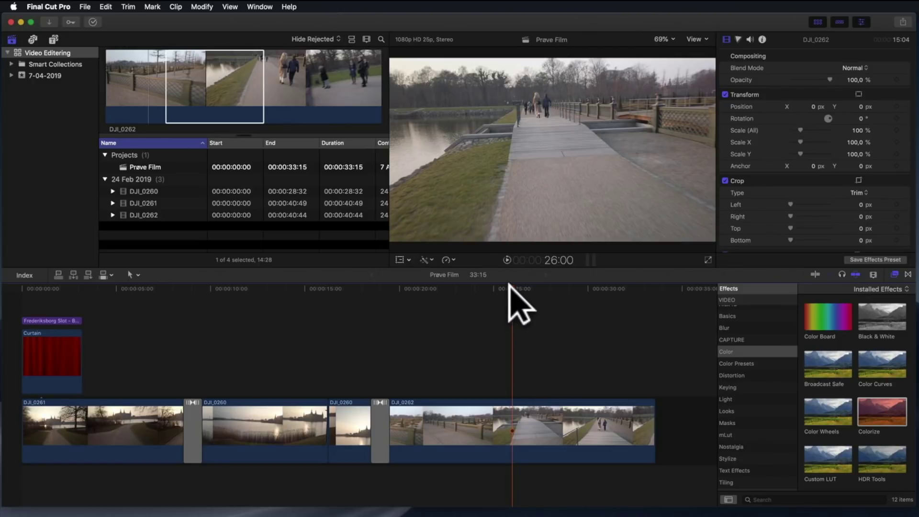
scroll(515, 307, left, 1)
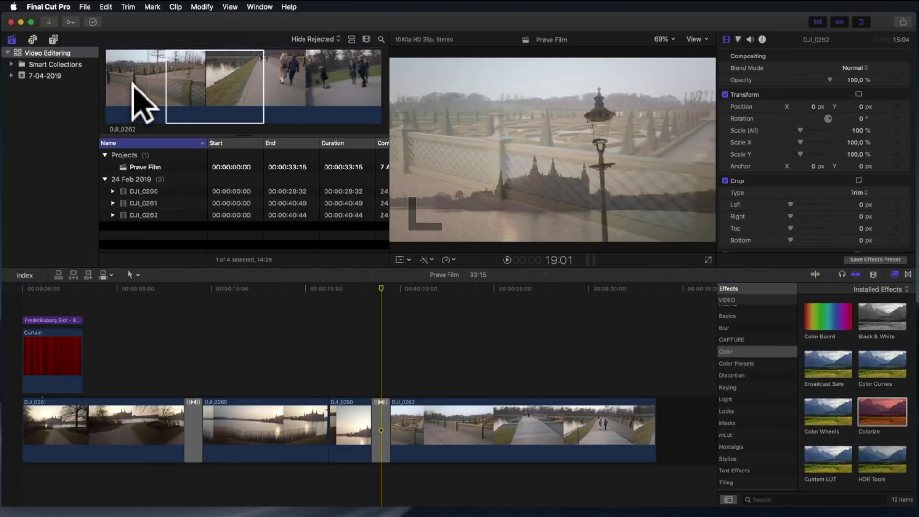
scroll(383, 297, right, 1)
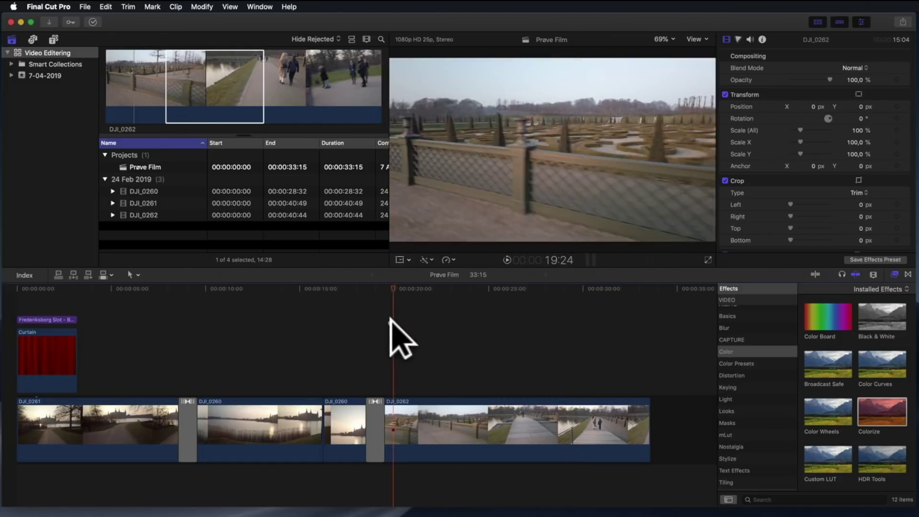
click(376, 320)
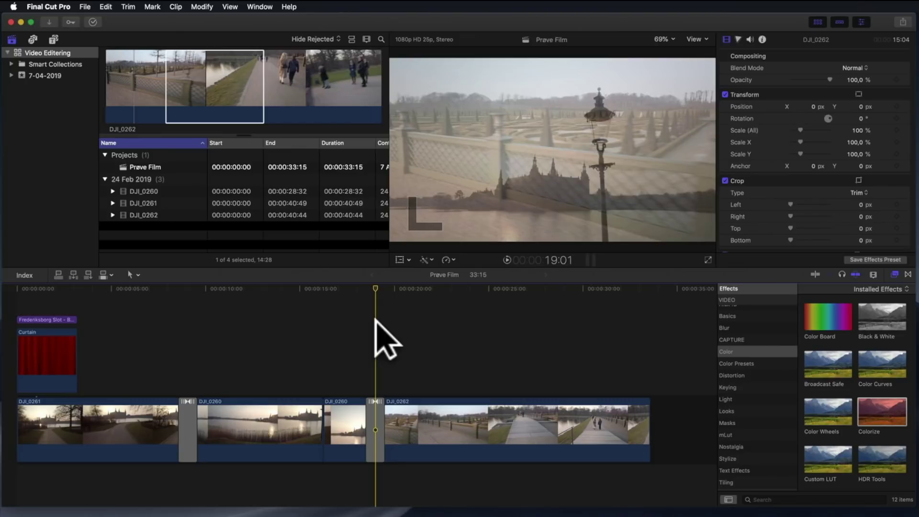
key(q)
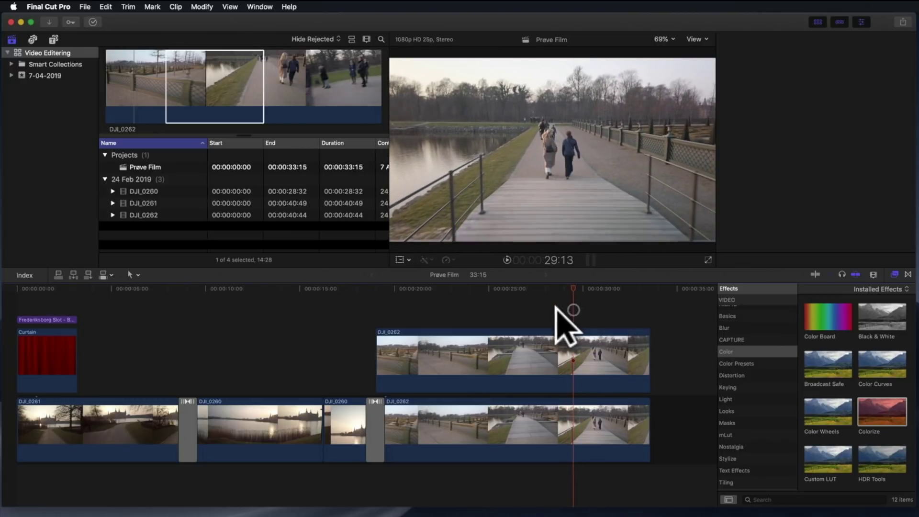
Step: Trim both ends of the connected DJI_0262 overlay to a short piece from about 29 to 31 seconds
key(super+4)
drag(378, 353, 537, 351)
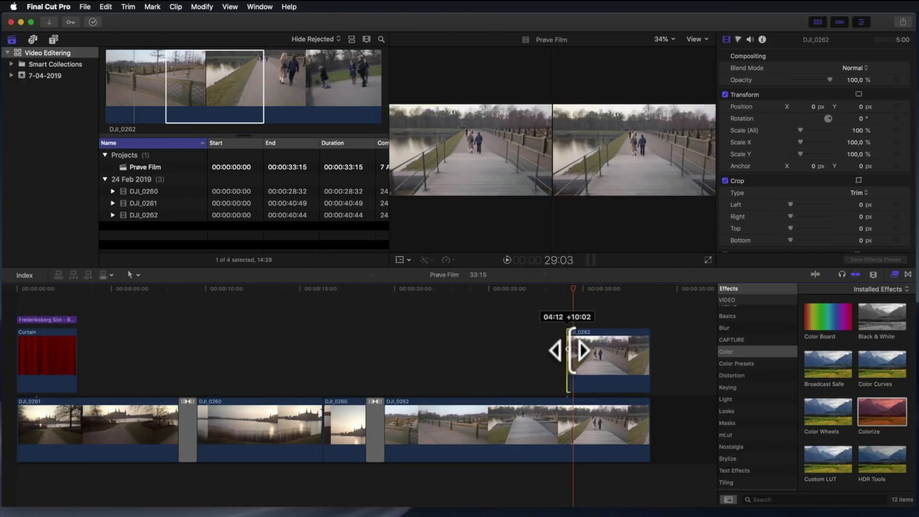
drag(572, 351, 572, 350)
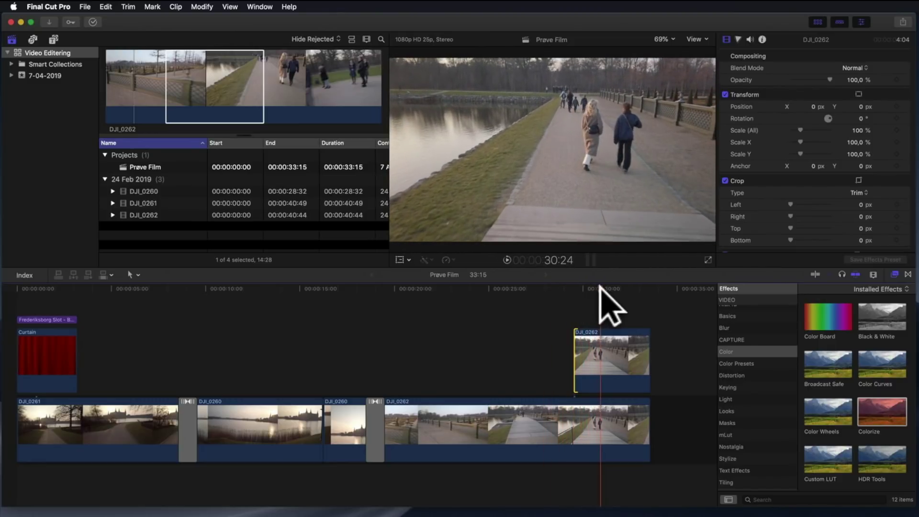
click(602, 291)
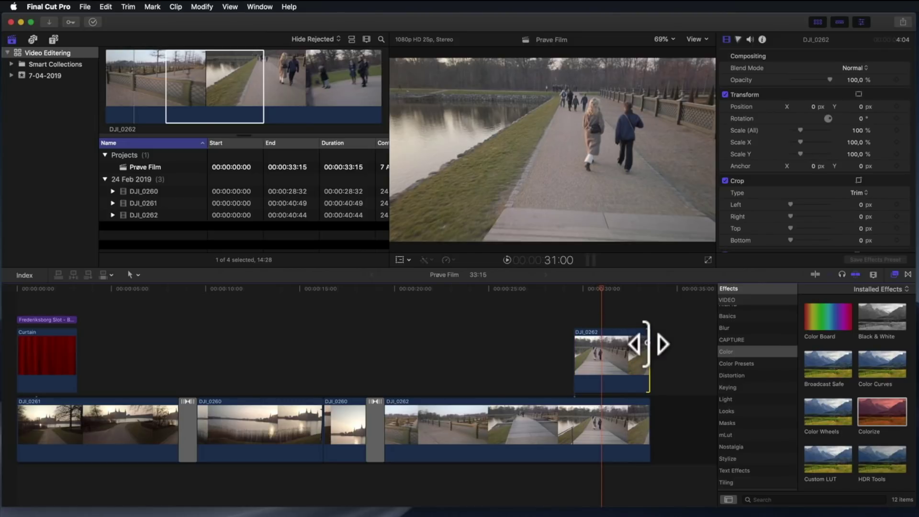
drag(646, 344, 601, 343)
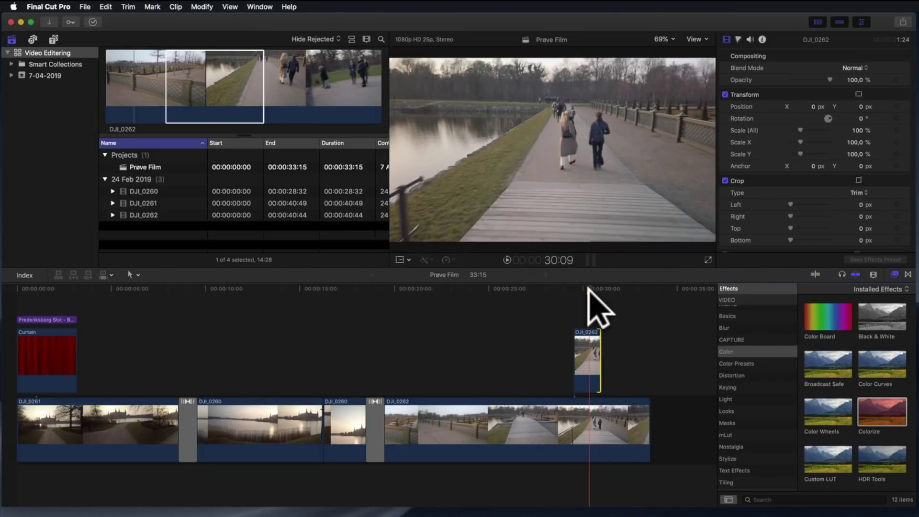
click(549, 290)
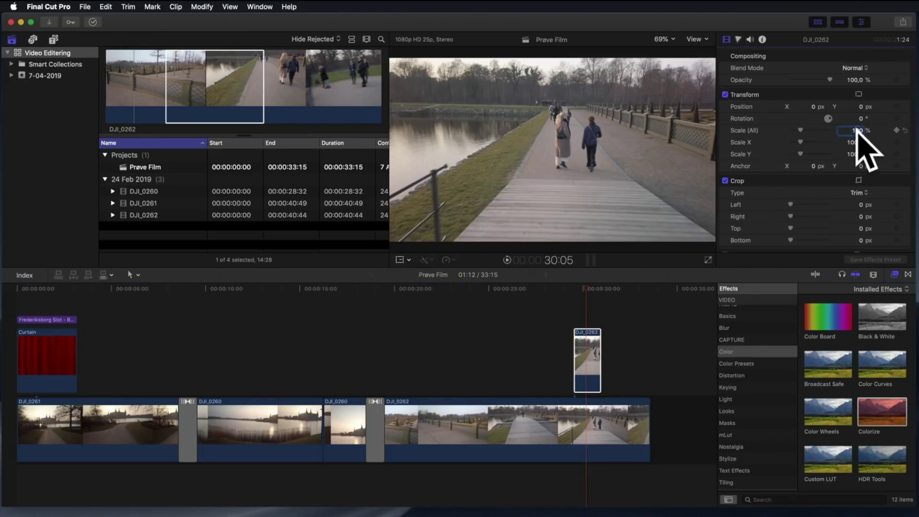
text(200)
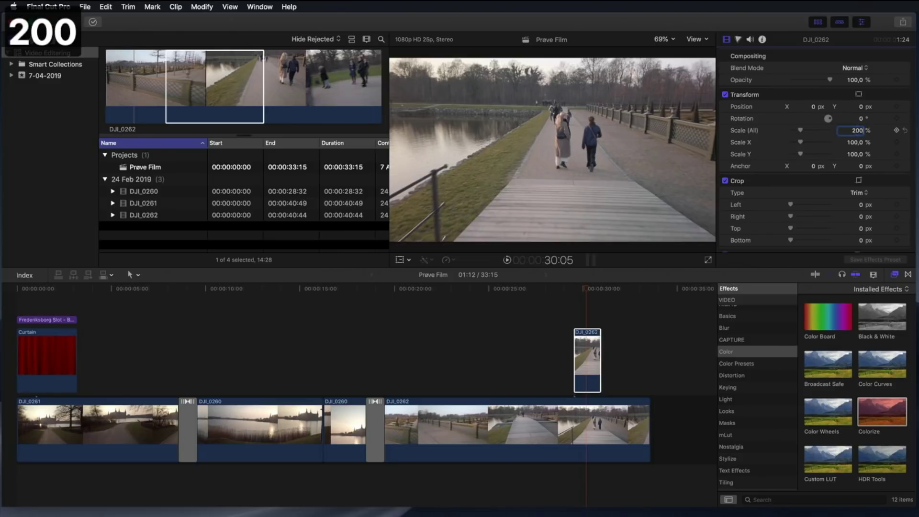
Step: Scale the DJI_0262 overlay to 200%, set Position Y to -210 px, and play it back
key(Return)
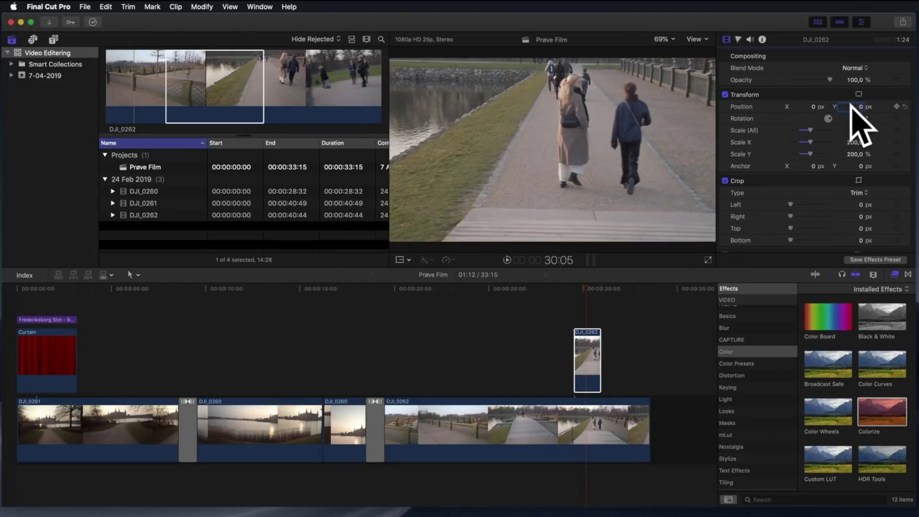
text(-20)
drag(856, 107, 839, 107)
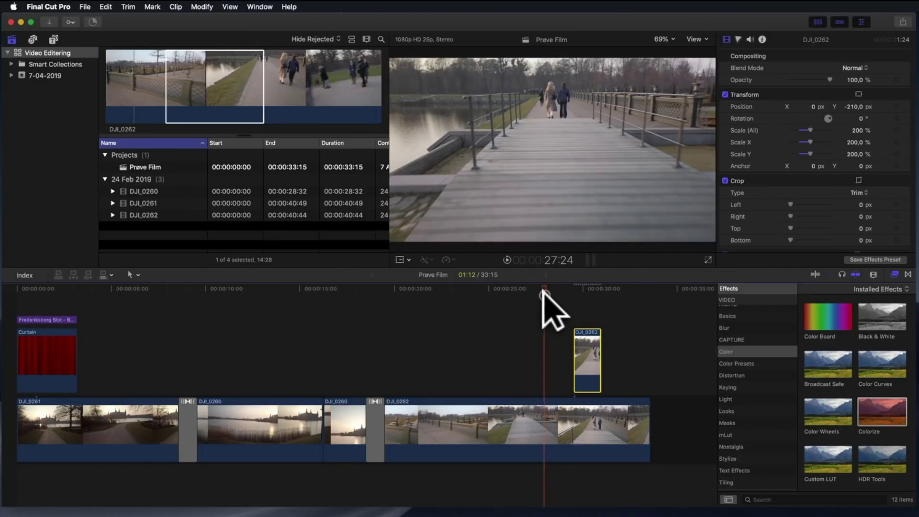
key(space)
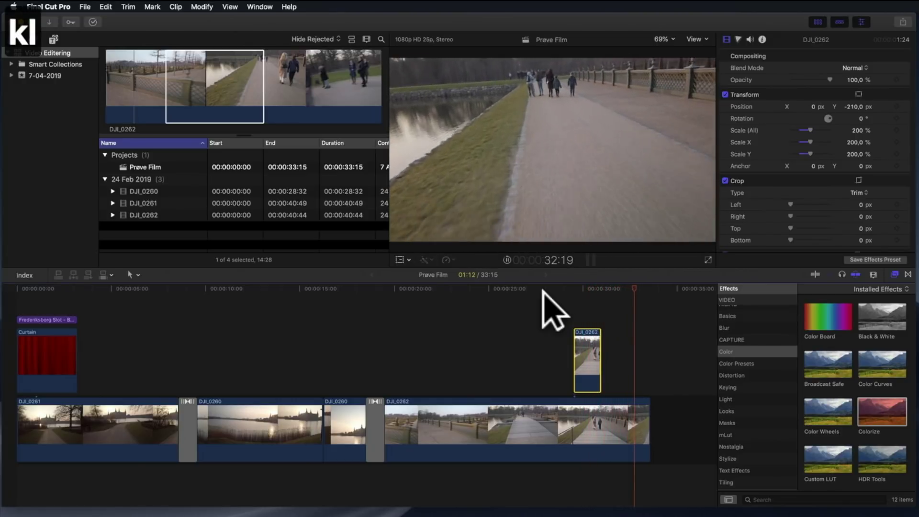
key(Home)
click(539, 327)
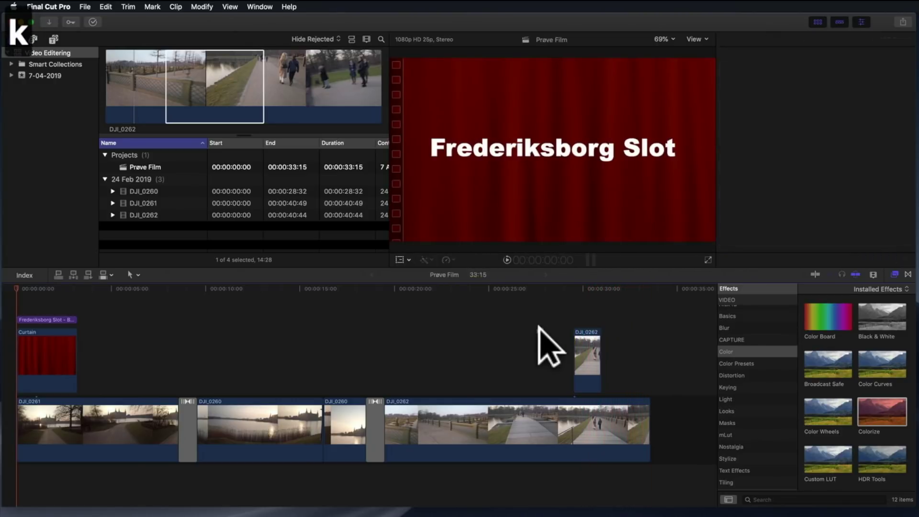
Step: Review the overlay in playback, then drop the Black & White effect onto the connected DJI_0262 clip
key(space)
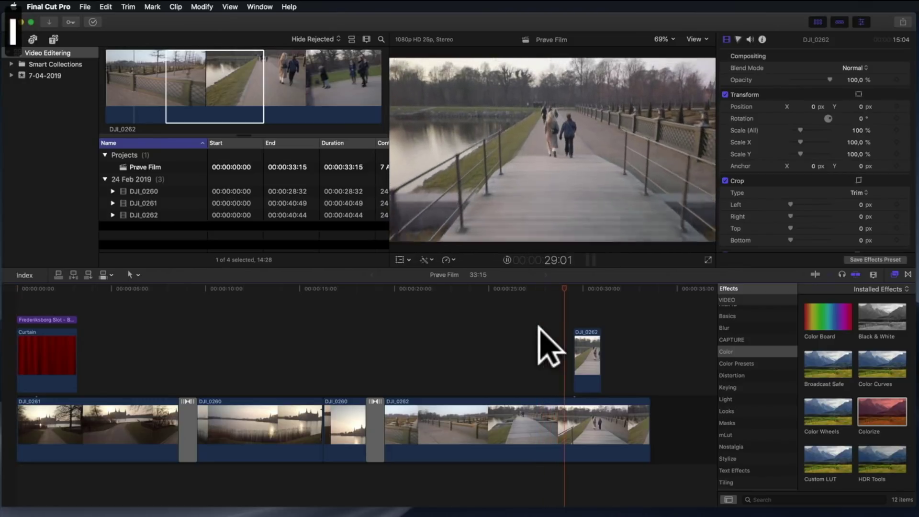
key(k)
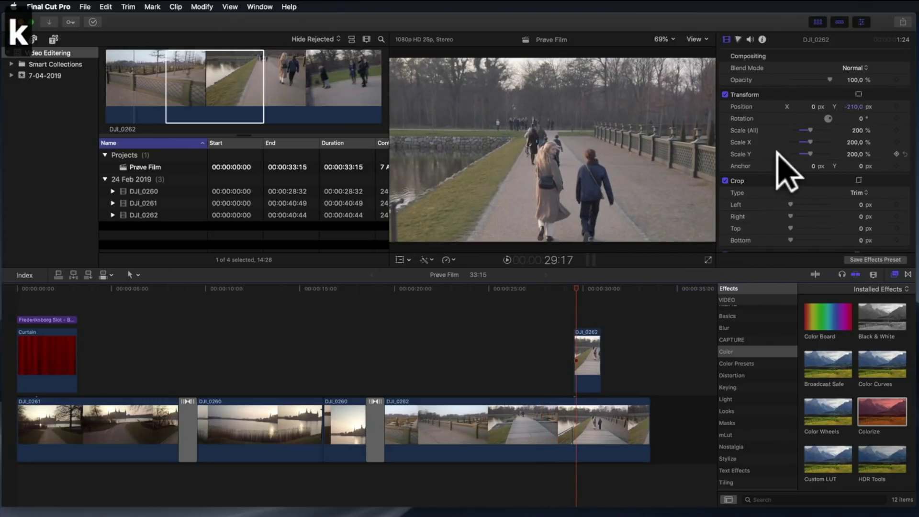
scroll(798, 192, down, 1)
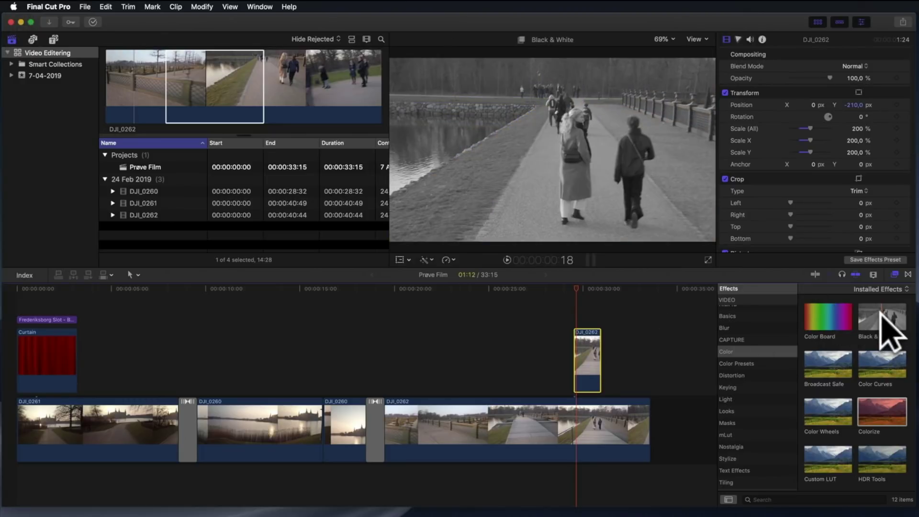
drag(886, 335, 593, 373)
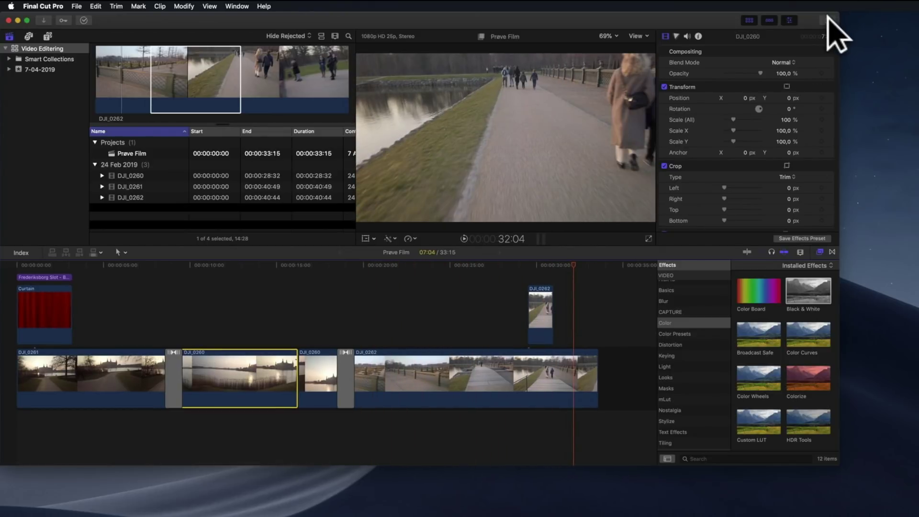
Step: Choose Apple Devices 1080p from the Share destinations and select the Prøve Film title field
click(830, 19)
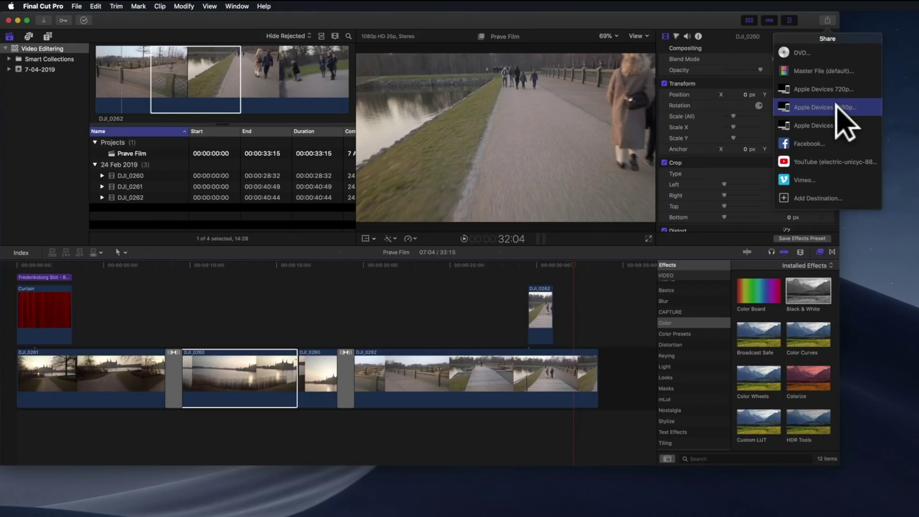
click(821, 14)
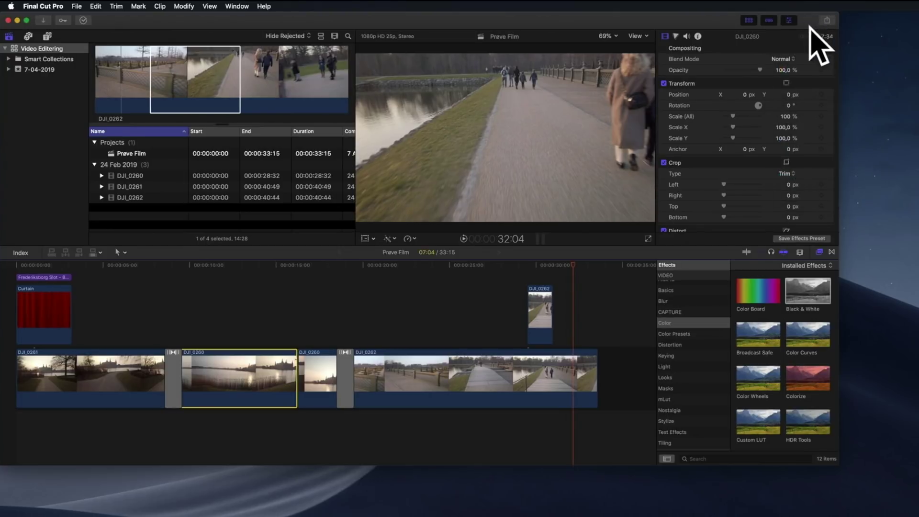
click(828, 20)
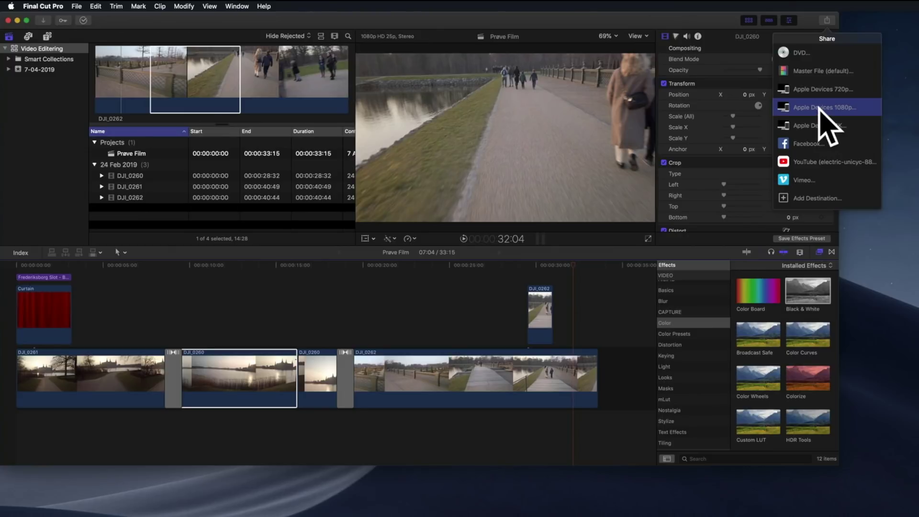
click(820, 109)
click(633, 158)
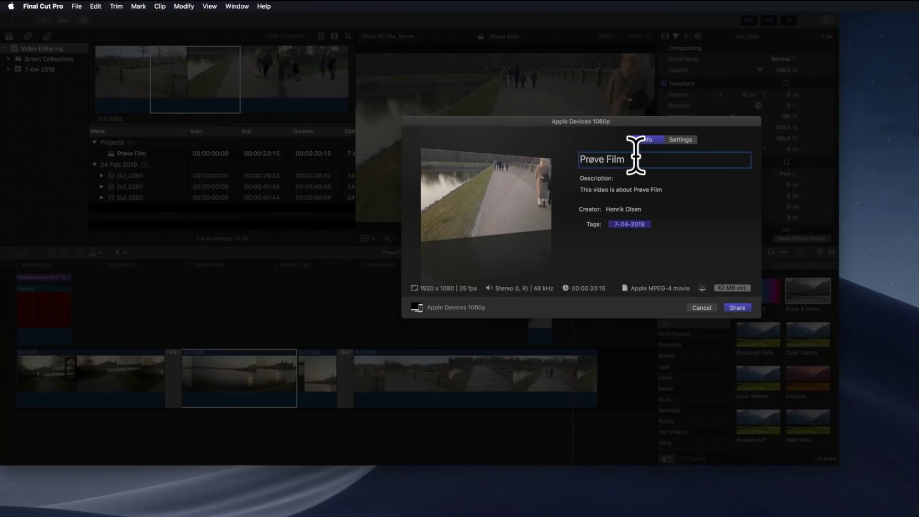
Step: Export as Apple Devices with H.264 Better Quality codec at 1920 x 1080, then share
click(634, 190)
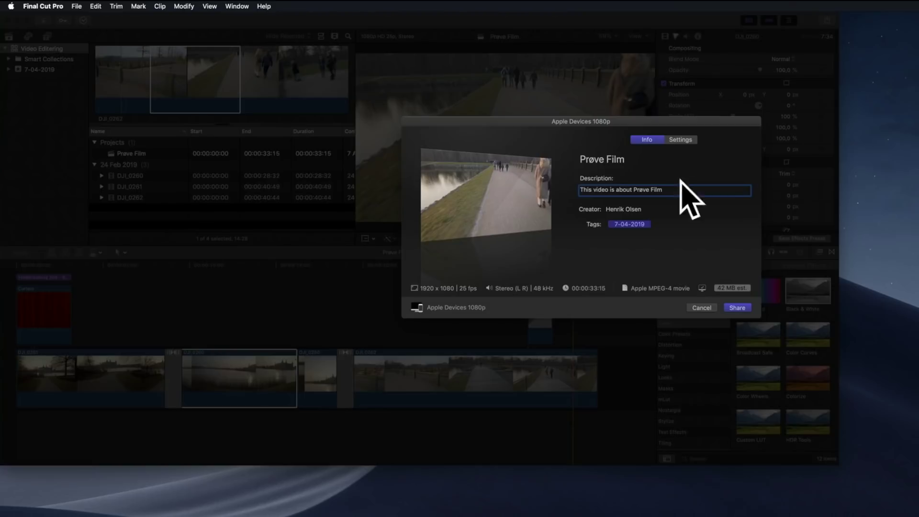
click(682, 140)
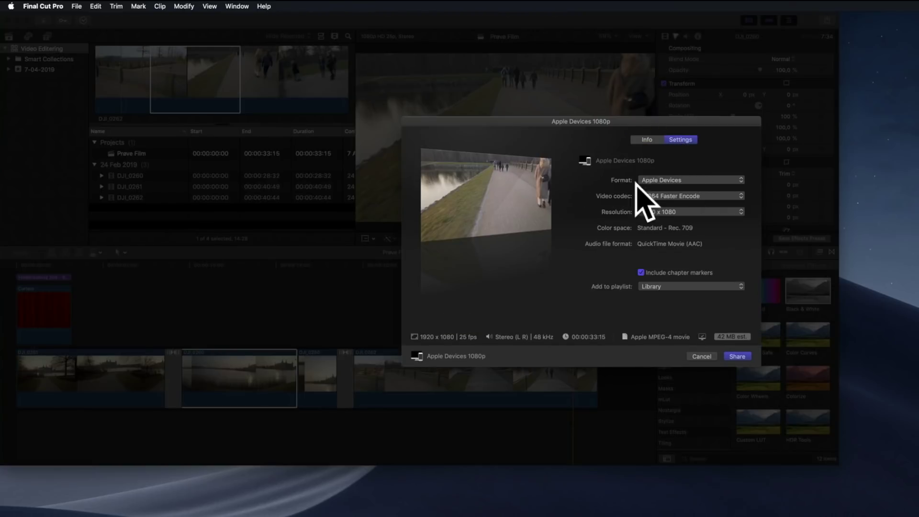
click(690, 180)
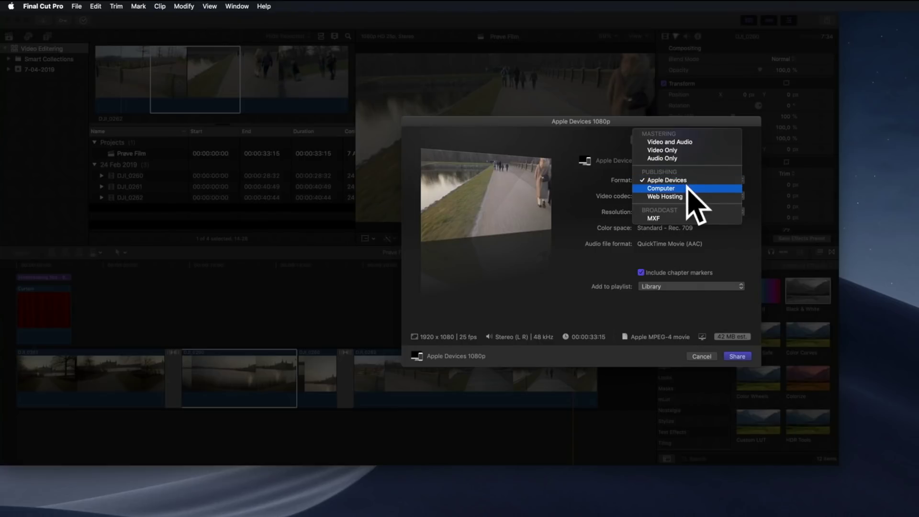
click(687, 188)
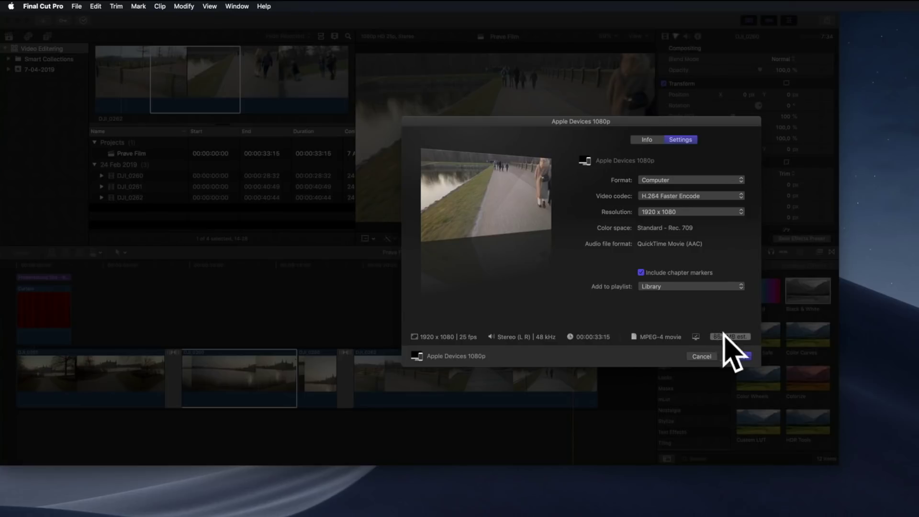
click(682, 180)
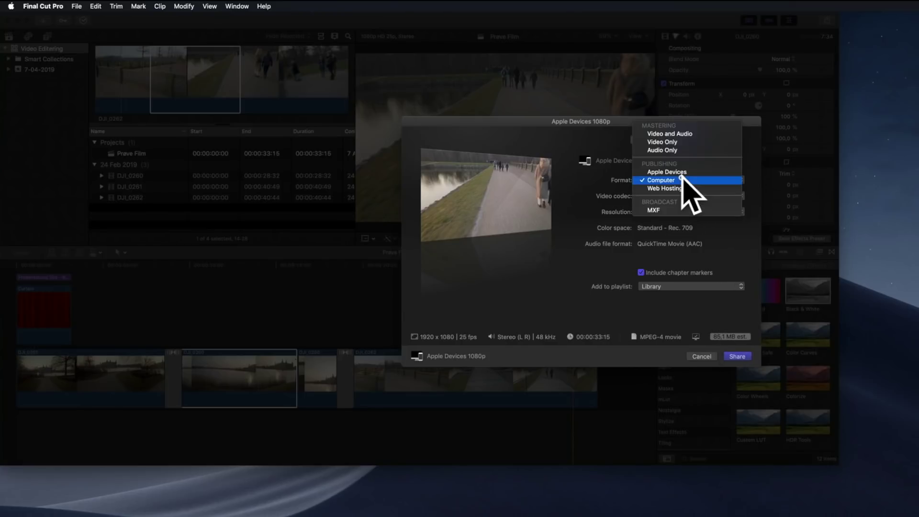
click(680, 172)
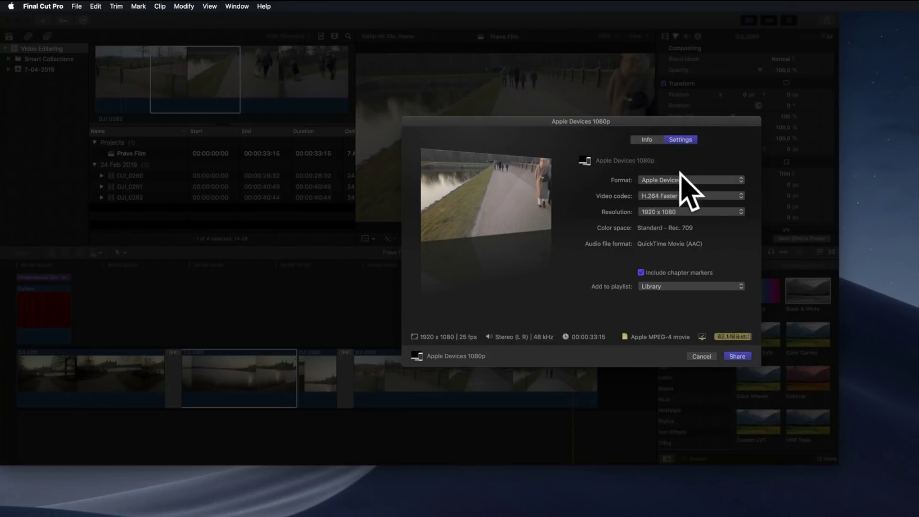
click(680, 196)
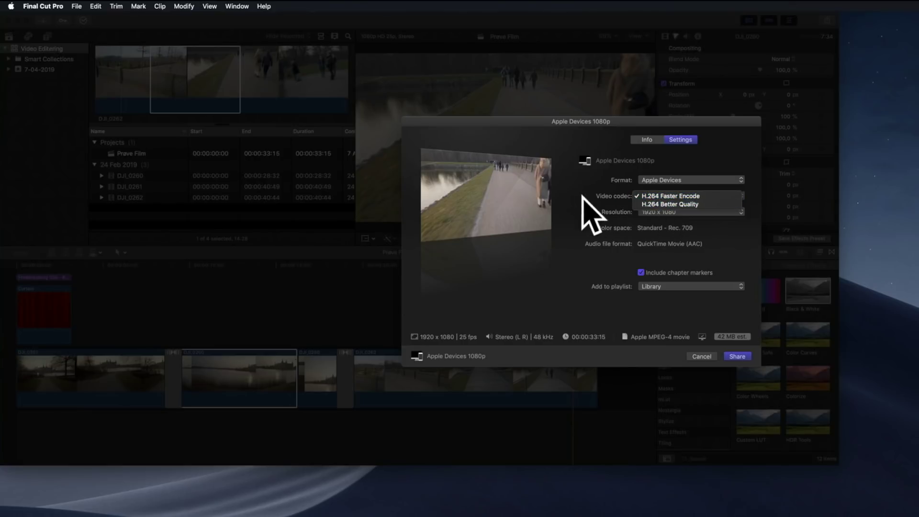
click(670, 205)
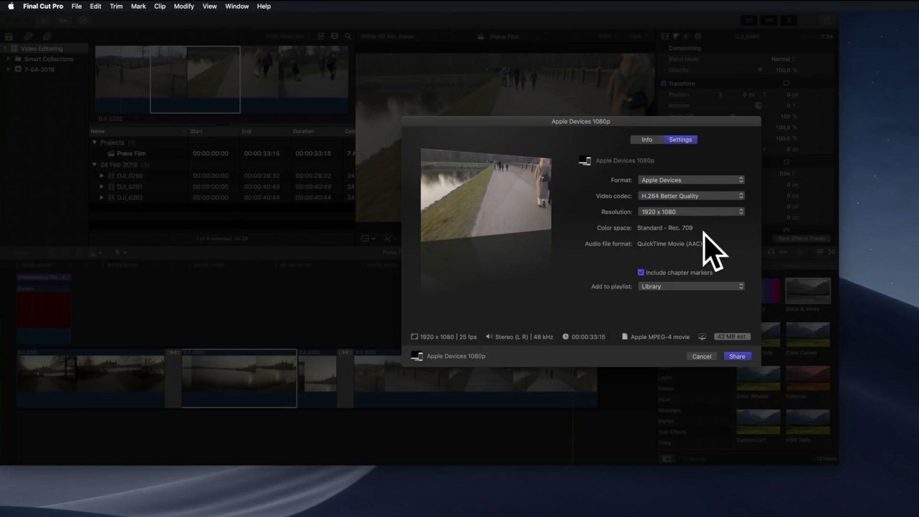
click(680, 210)
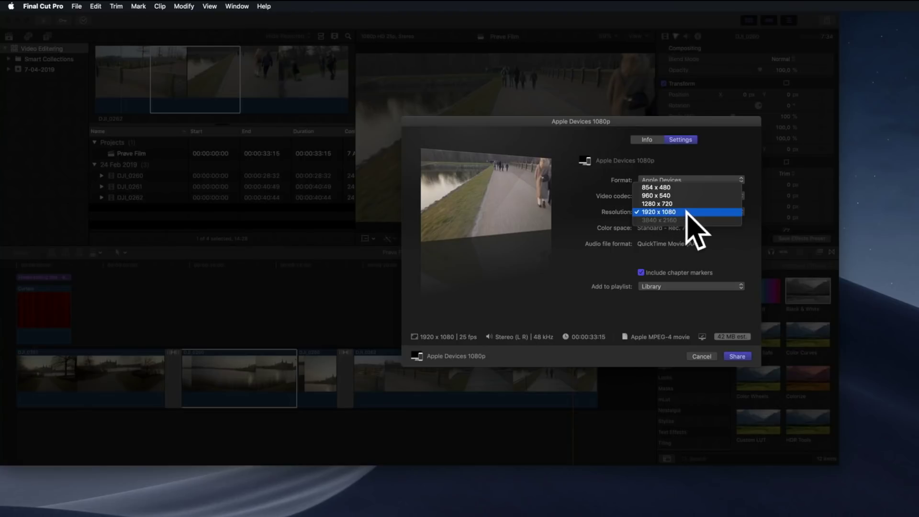
click(598, 225)
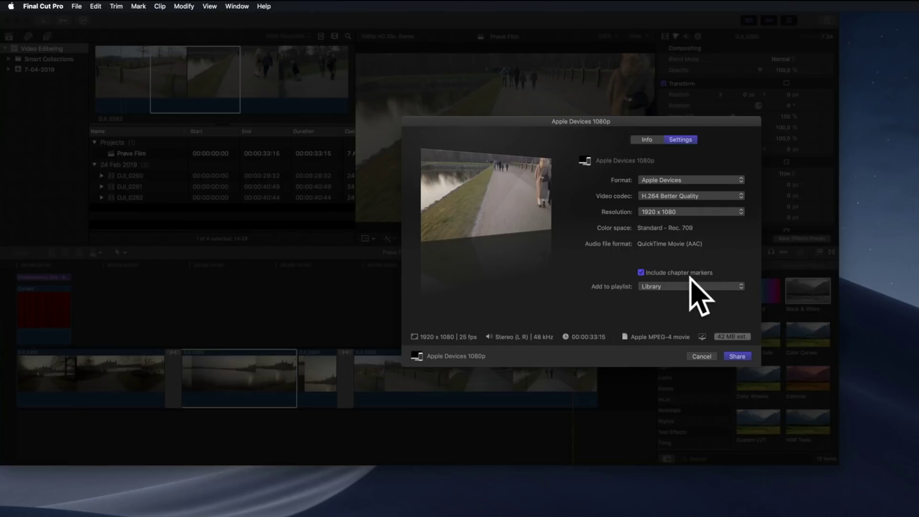
click(737, 357)
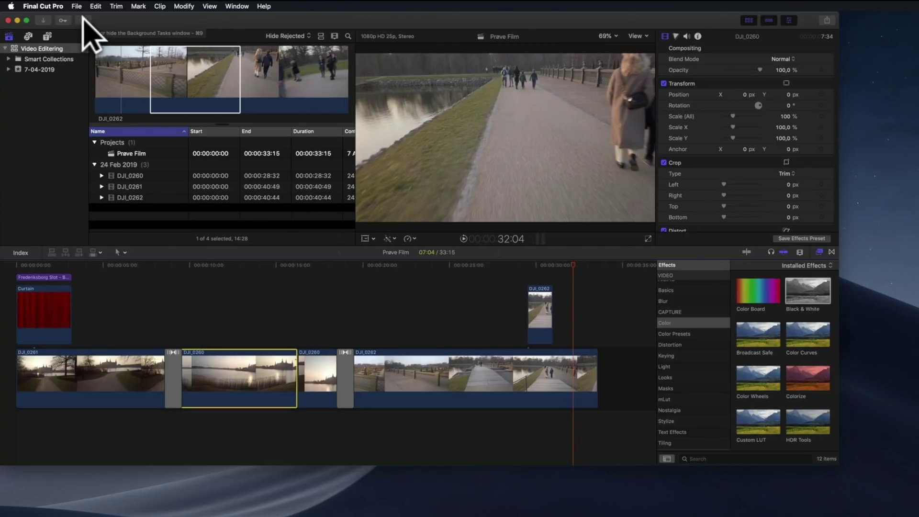
Step: Check the Background Tasks window to confirm the Prøve Film export finished, then reposition the Finder window
click(83, 20)
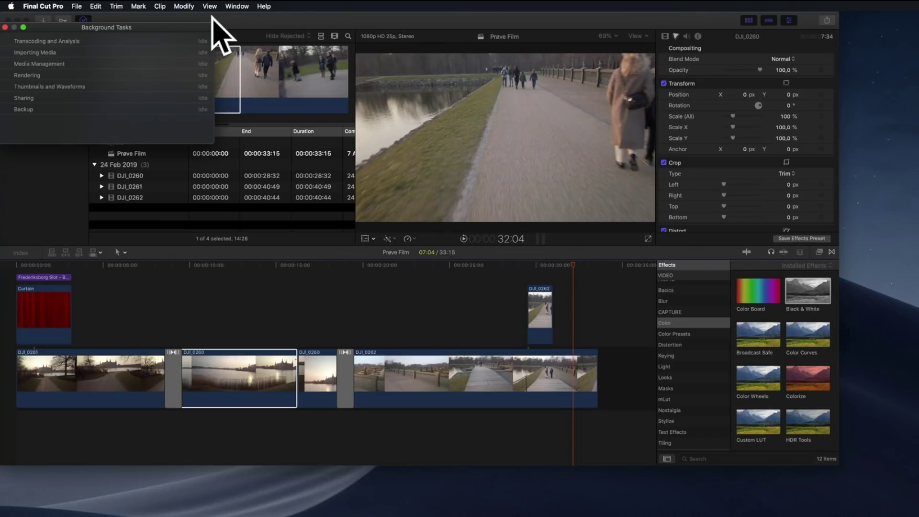
click(212, 19)
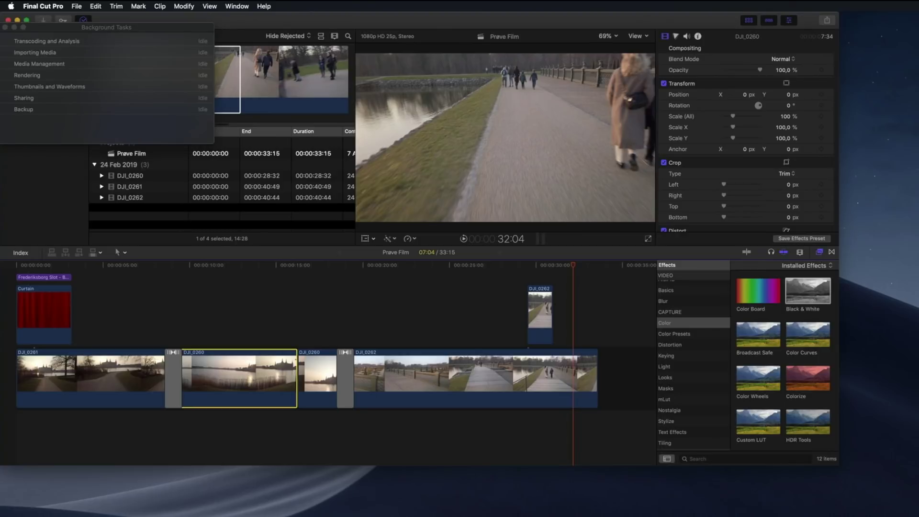
drag(524, 125, 360, 82)
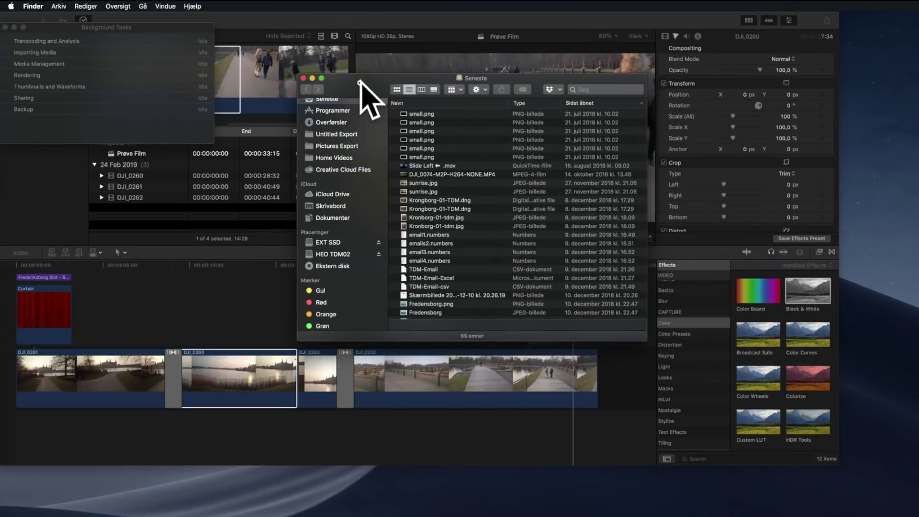
Step: Preview Prøve Film.m4v from the Home Videos folder with Quick Look
click(332, 158)
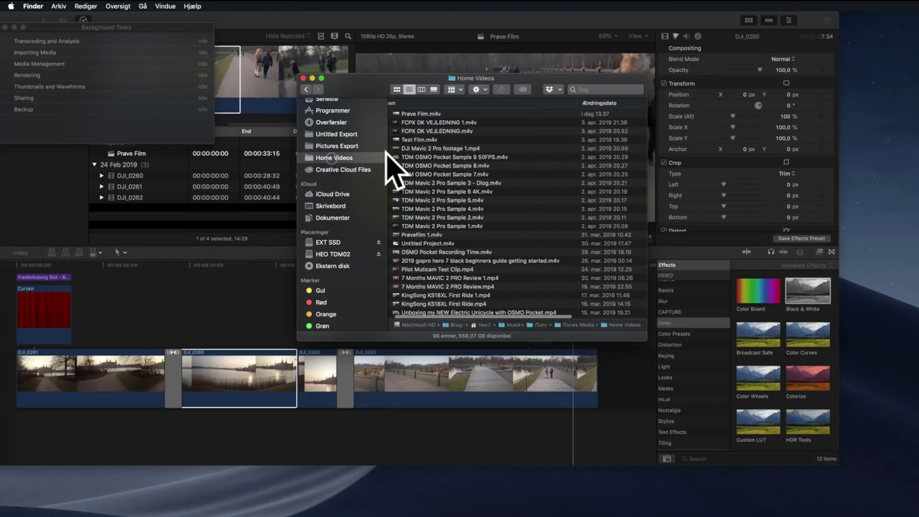
click(420, 114)
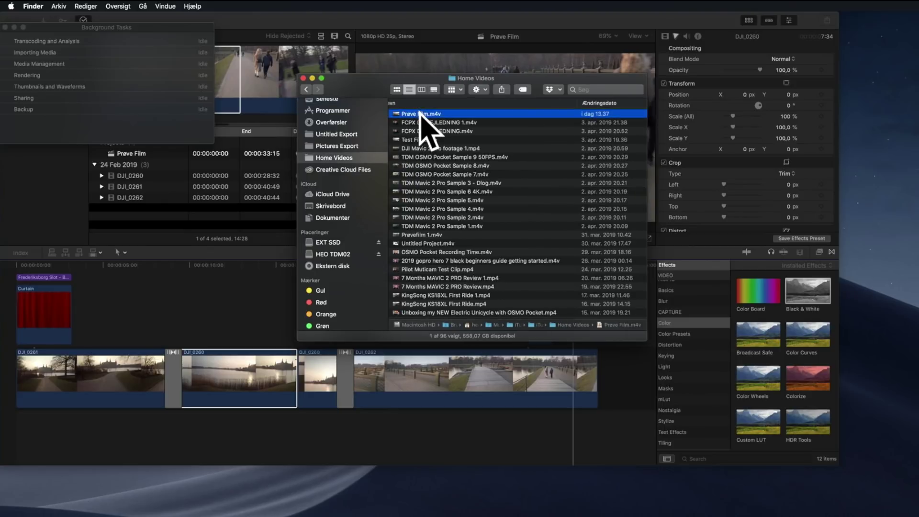
key(space)
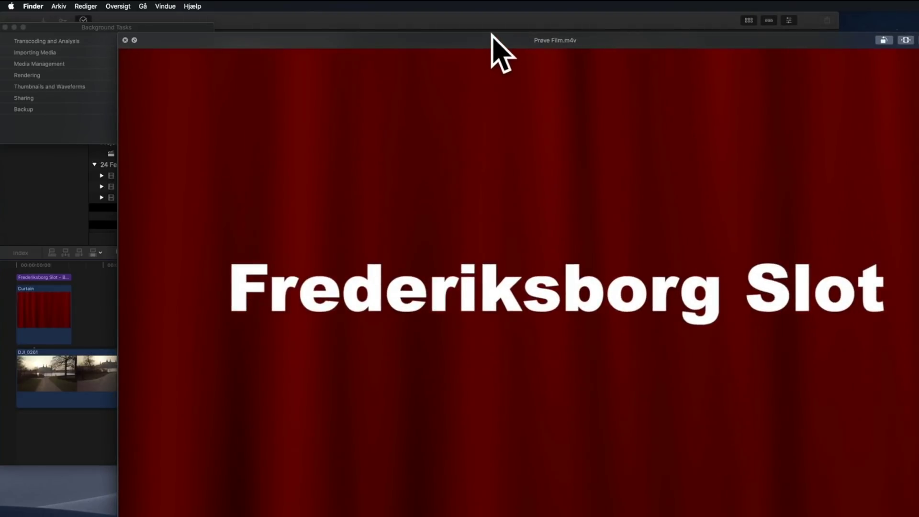